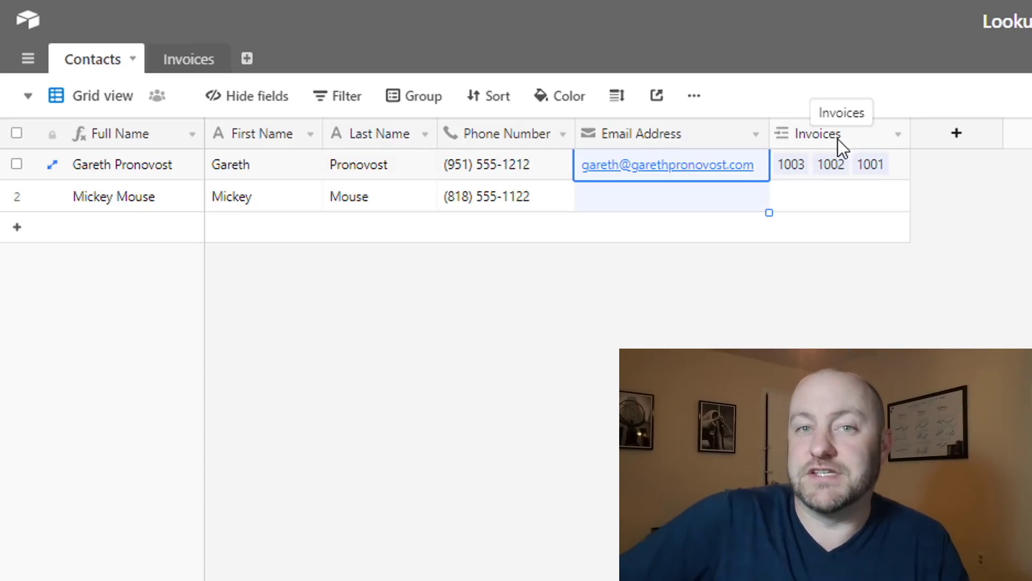
Review invoices 1001–1003 in the Invoices table, noting dates like 4/1/2019 and amounts like $2,700.00
{"action": "left_click", "coordinate": [200, 65]}
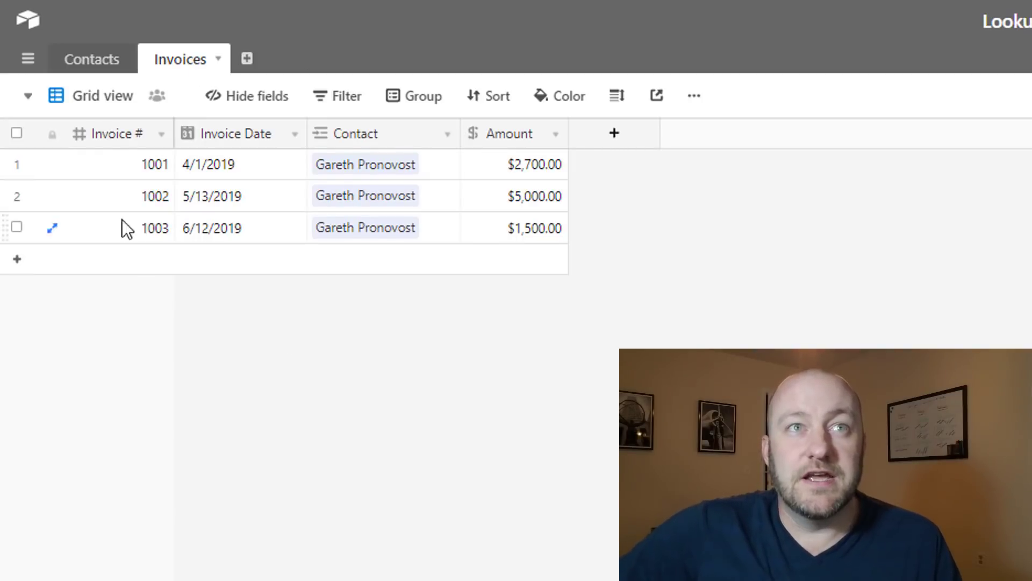
{"action": "left_click_drag", "start_coordinate": [122, 167], "coordinate": [131, 225]}
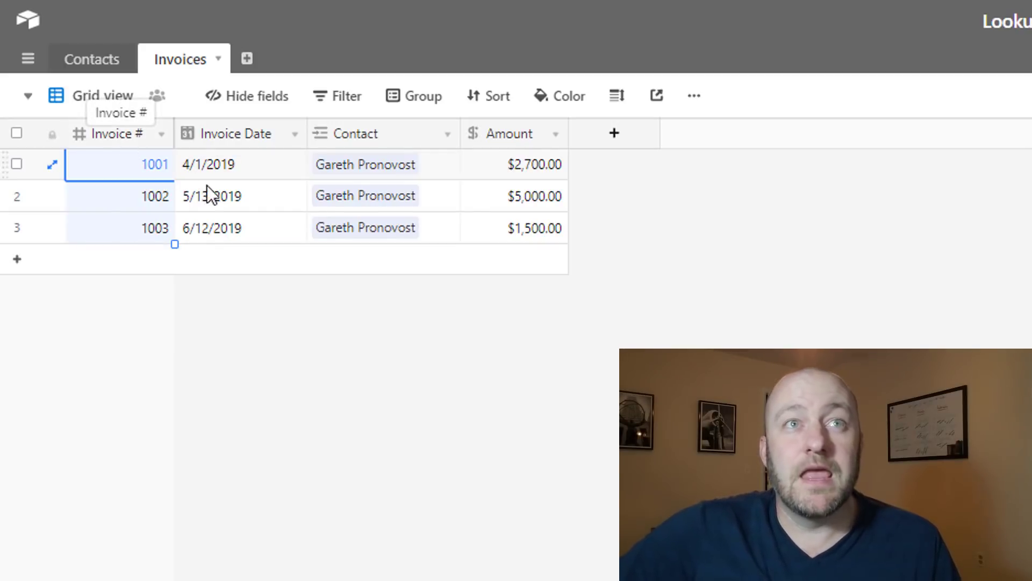
{"action": "left_click", "coordinate": [231, 172]}
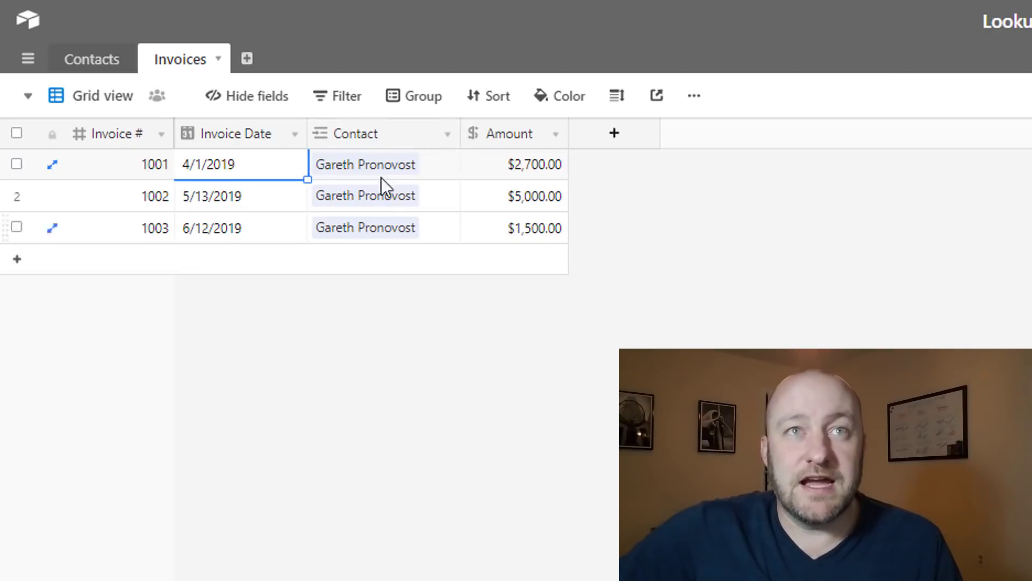
{"action": "left_click", "coordinate": [522, 169]}
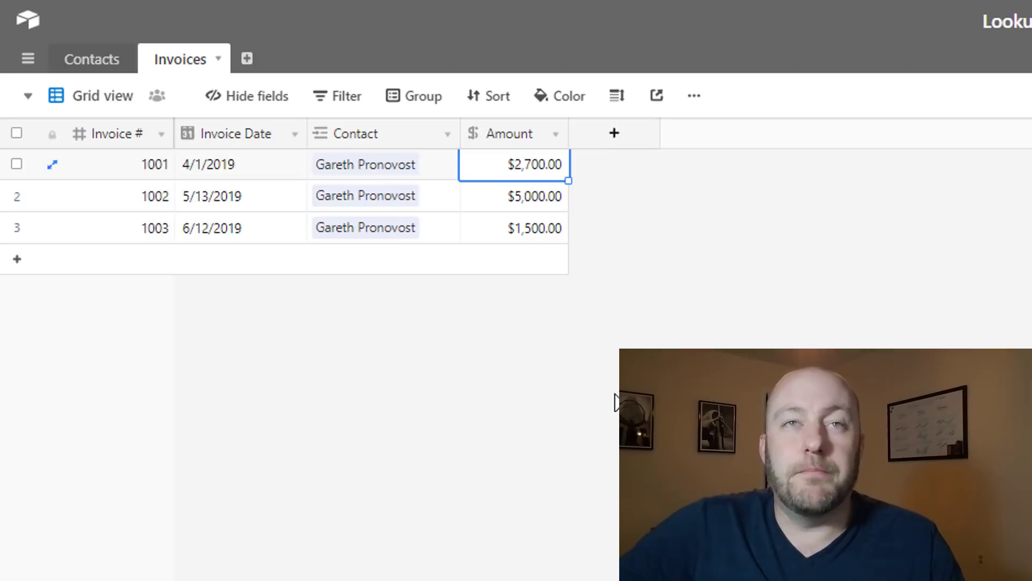
Check the first contact's Email Address in Contacts, then return to the Invoices table
{"action": "key", "text": "Escape"}
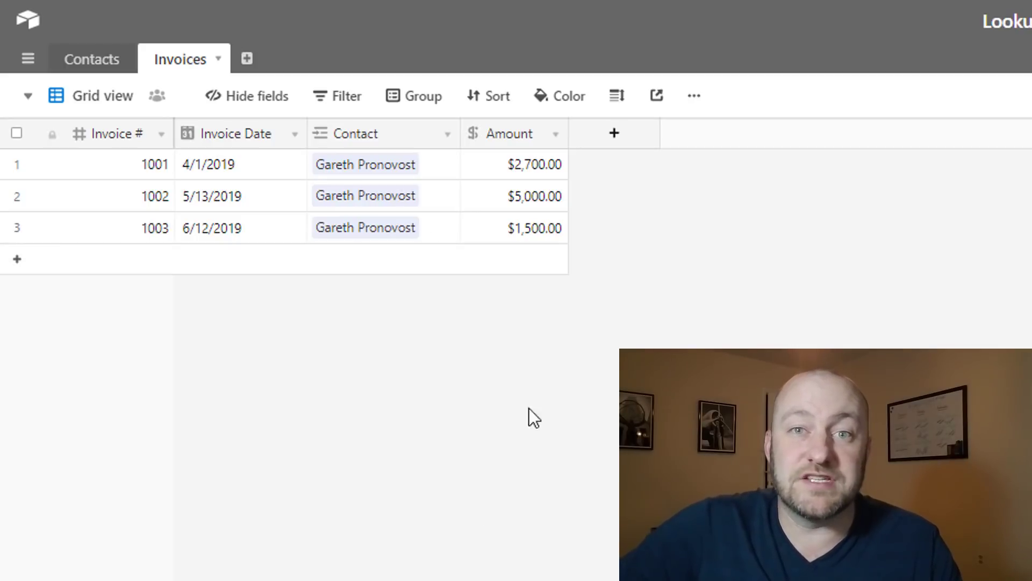
{"action": "left_click", "coordinate": [94, 60]}
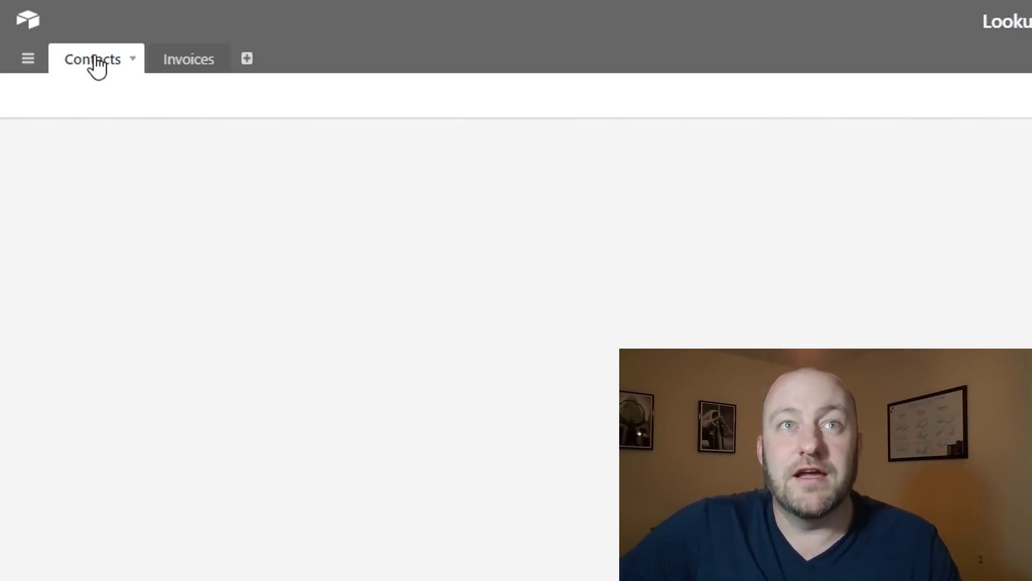
{"action": "left_click", "coordinate": [636, 174]}
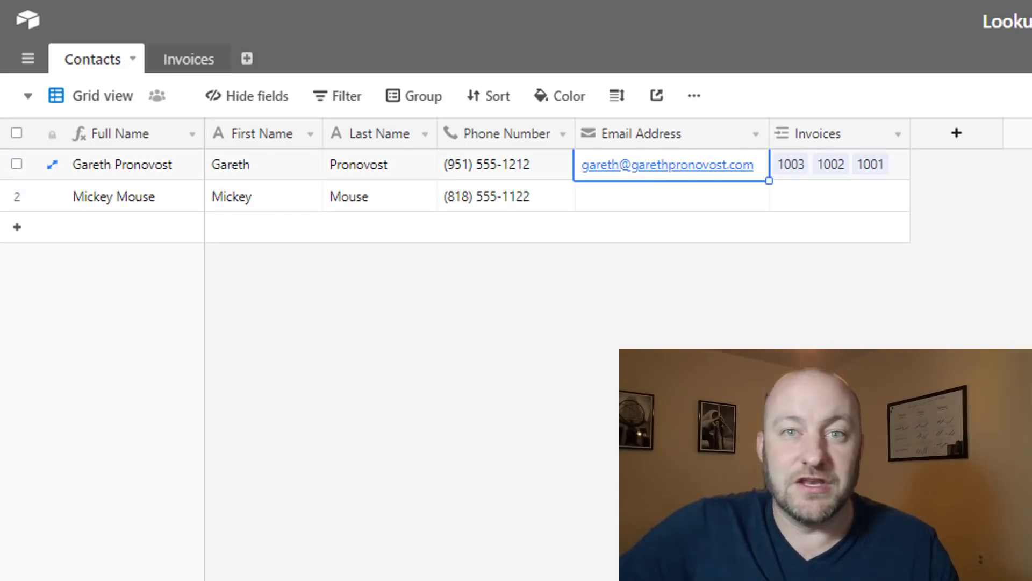
{"action": "key", "text": "Escape"}
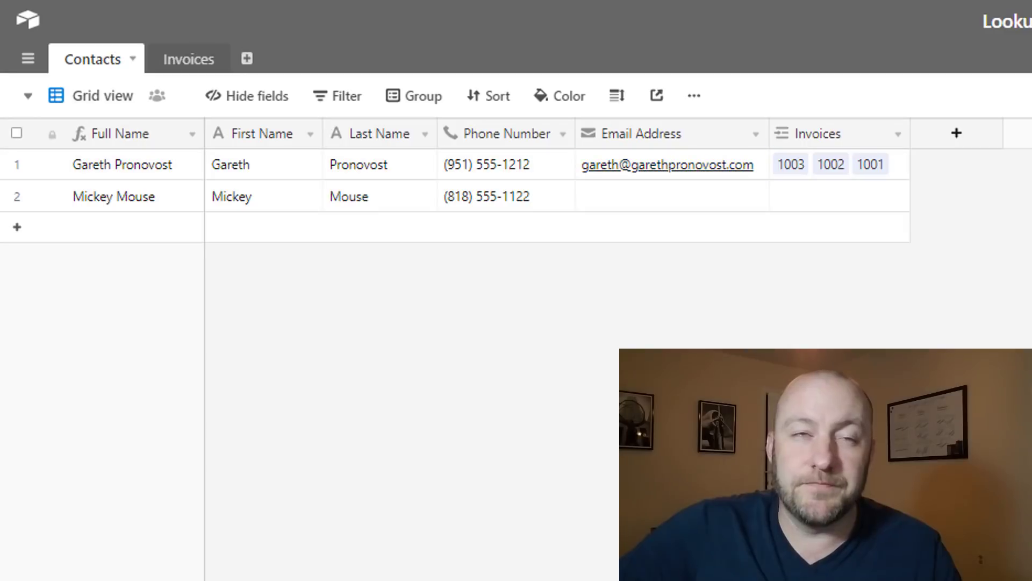
{"action": "left_click", "coordinate": [189, 63]}
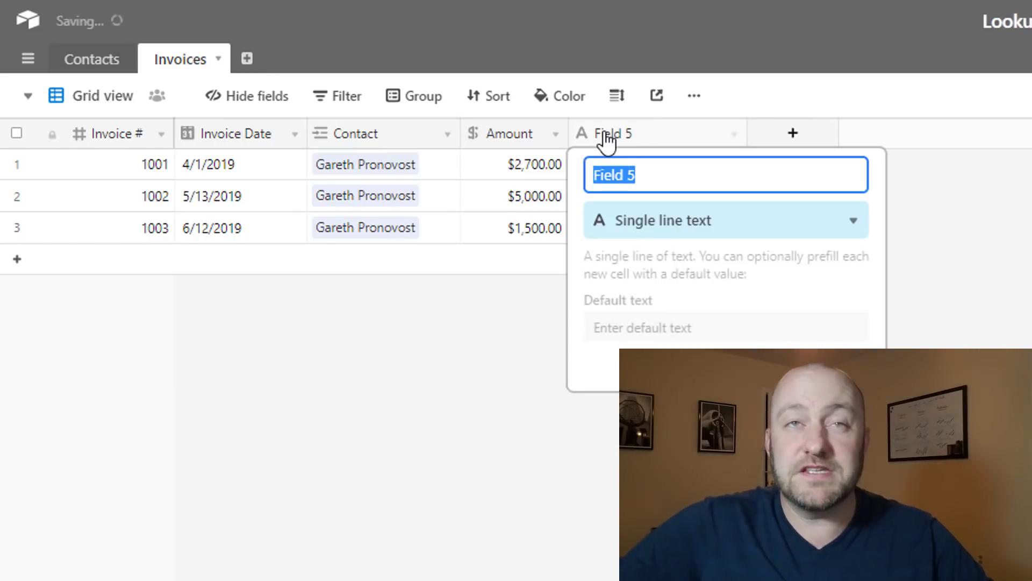
Save a new 'Lookup Email' Lookup field that pulls Email Address through the Contact link
{"action": "left_click", "coordinate": [608, 141]}
{"action": "type", "text": "L"}
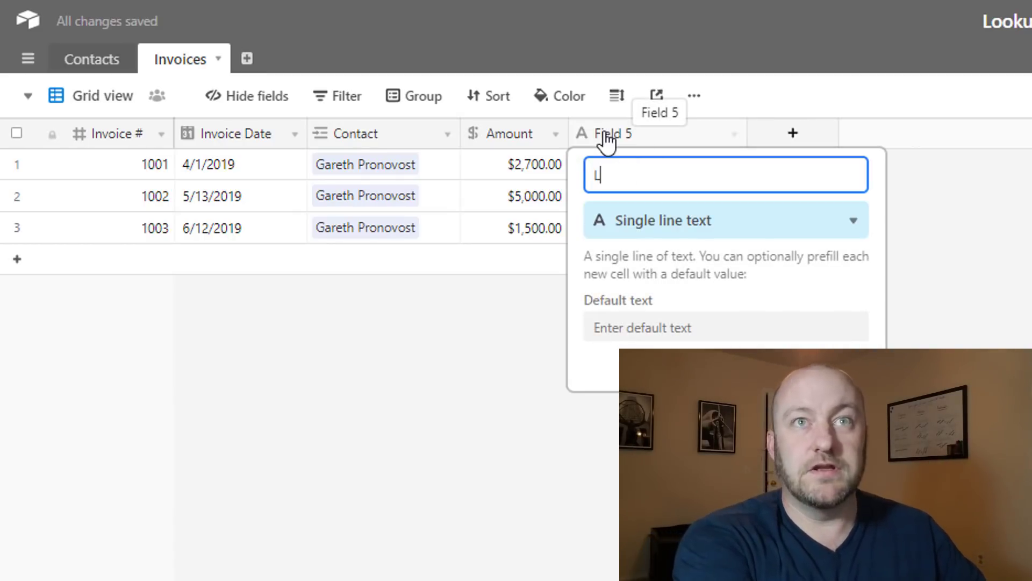
{"action": "type", "text": "ookup Email"}
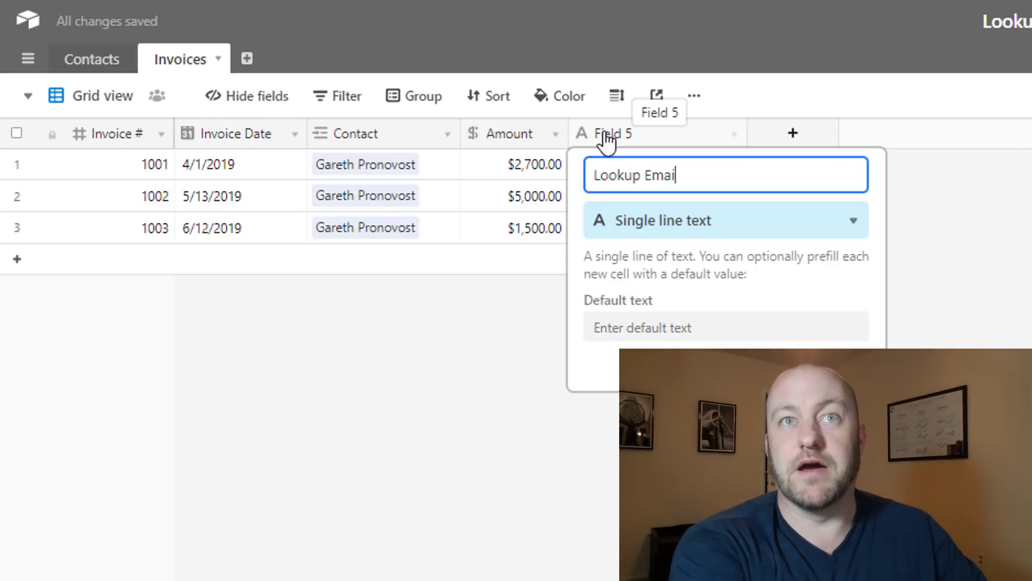
{"action": "left_click", "coordinate": [657, 232]}
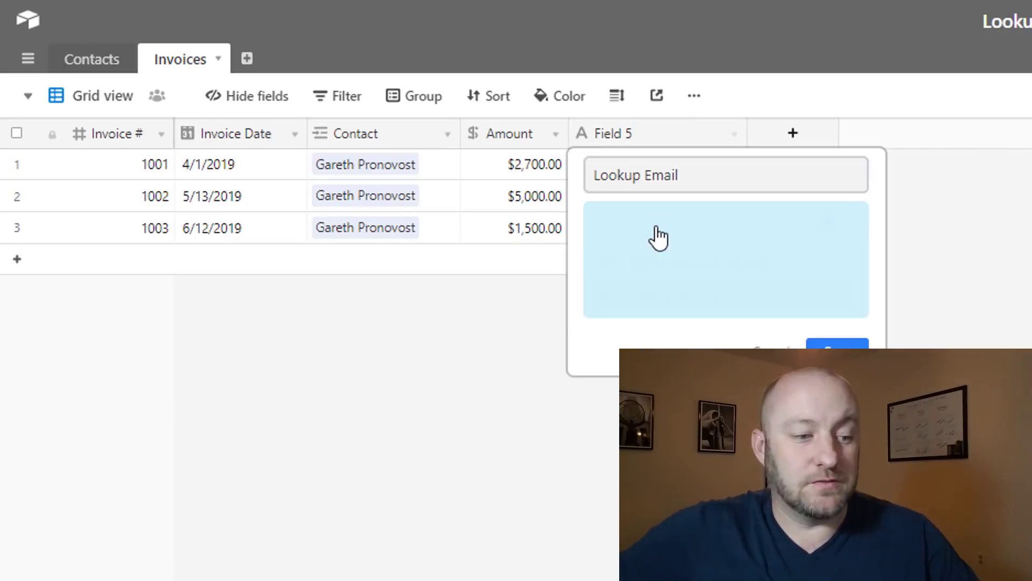
{"action": "type", "text": "lo"}
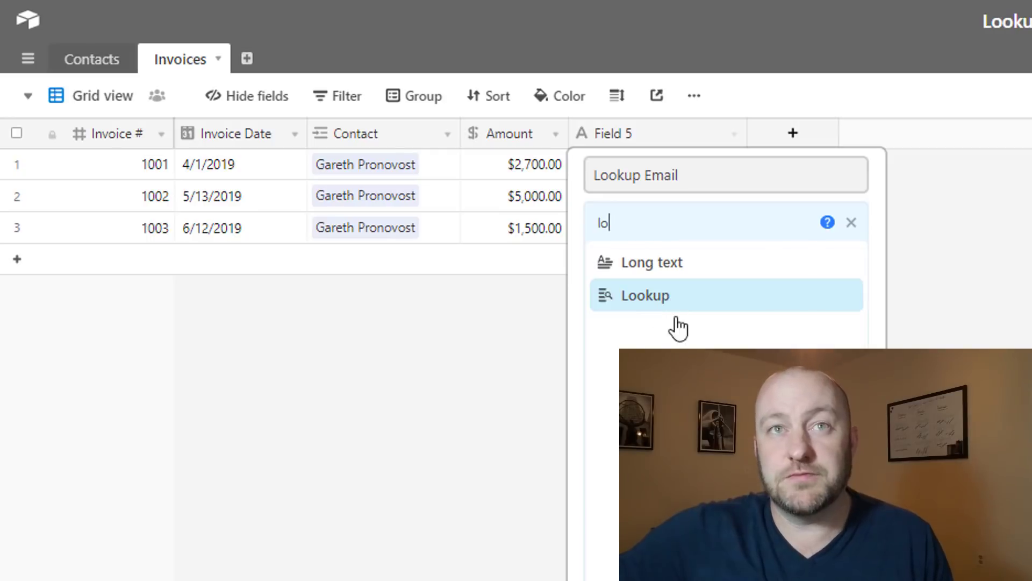
{"action": "left_click", "coordinate": [636, 309]}
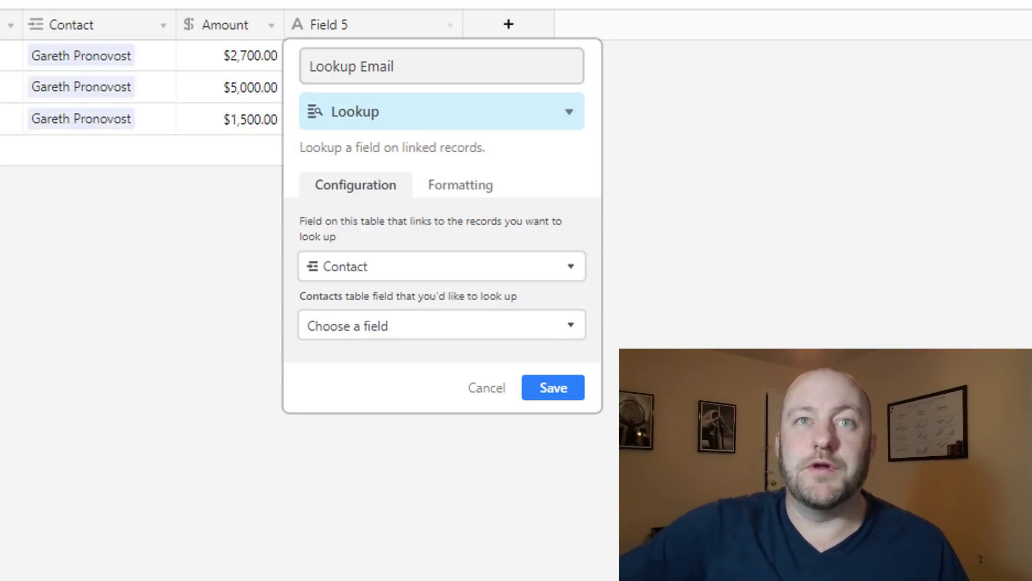
{"action": "left_click", "coordinate": [390, 271]}
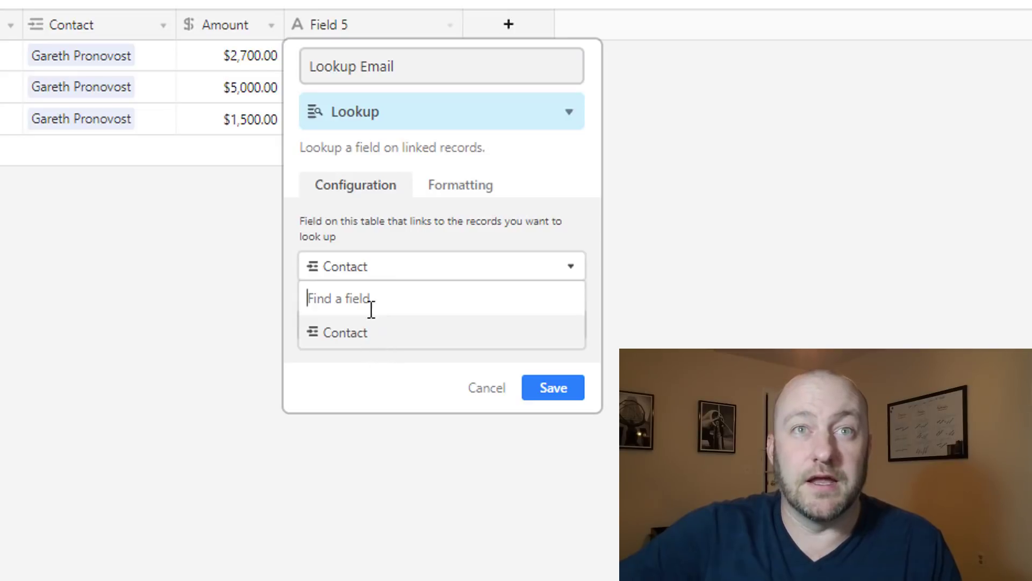
{"action": "left_click", "coordinate": [389, 272]}
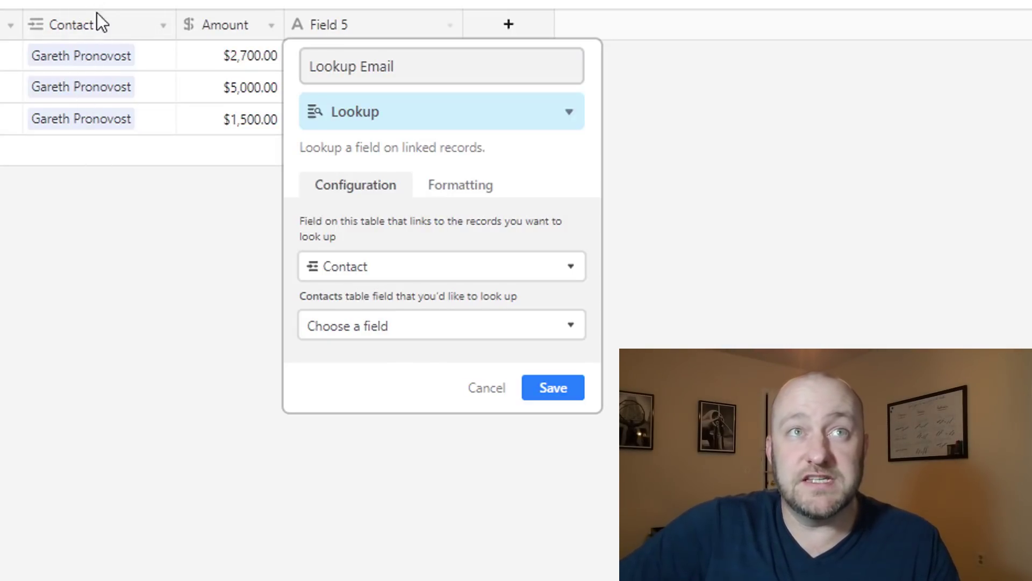
{"action": "left_click", "coordinate": [416, 338]}
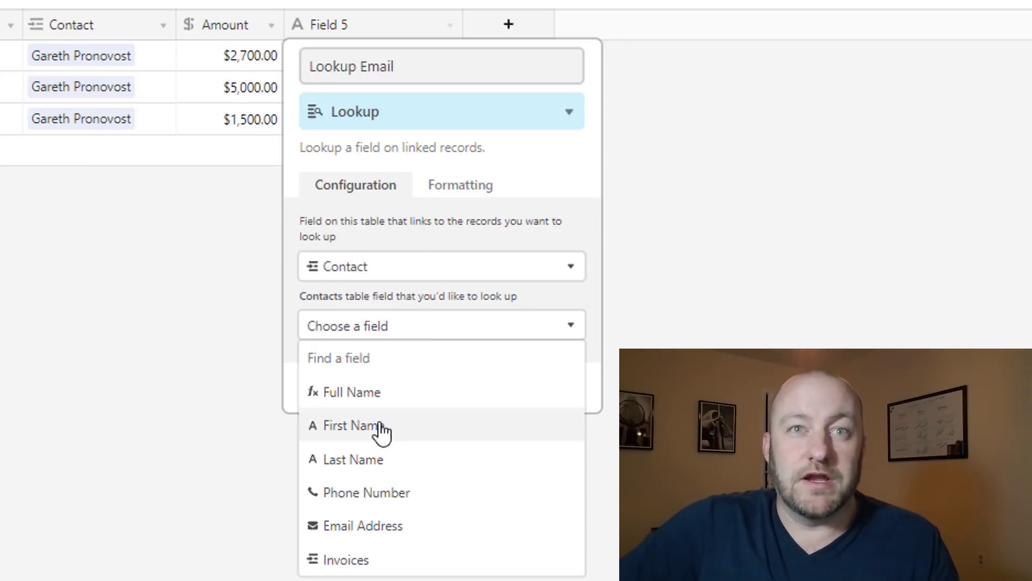
{"action": "left_click", "coordinate": [356, 530]}
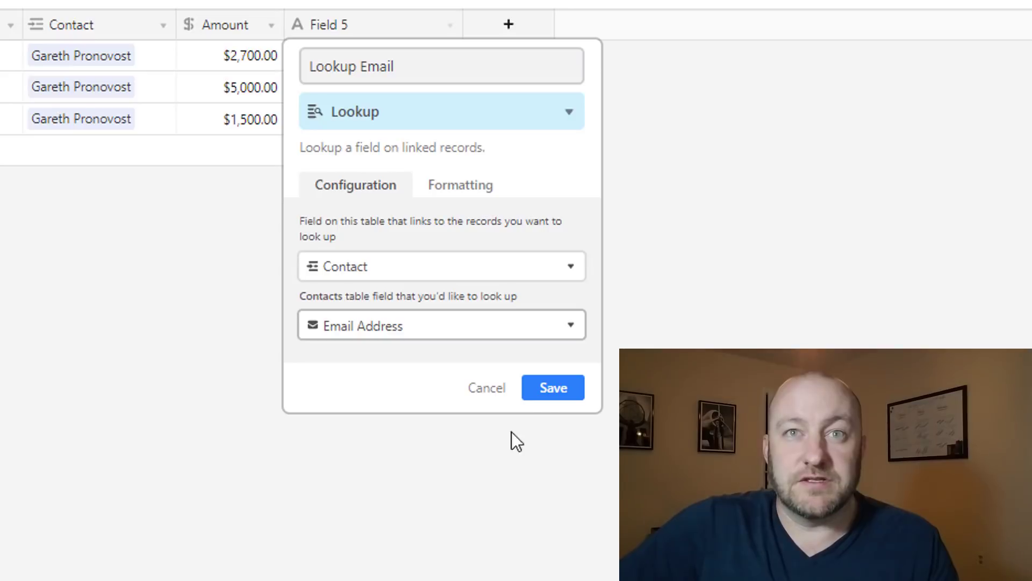
{"action": "left_click", "coordinate": [551, 393]}
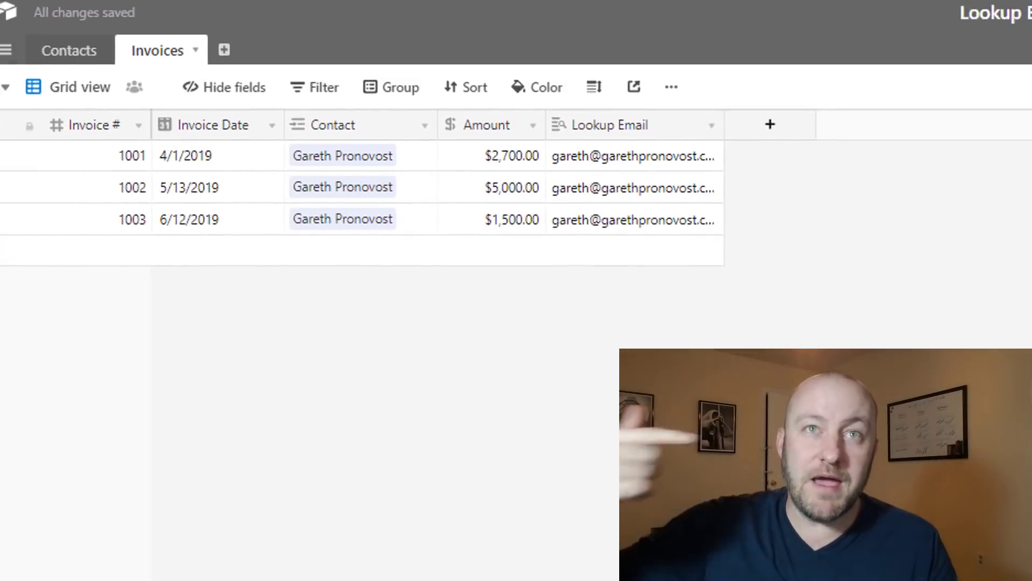
Widen the Lookup Email column, fill in the second contact's email address, and return to Invoices
{"action": "left_click_drag", "start_coordinate": [747, 132], "coordinate": [803, 133]}
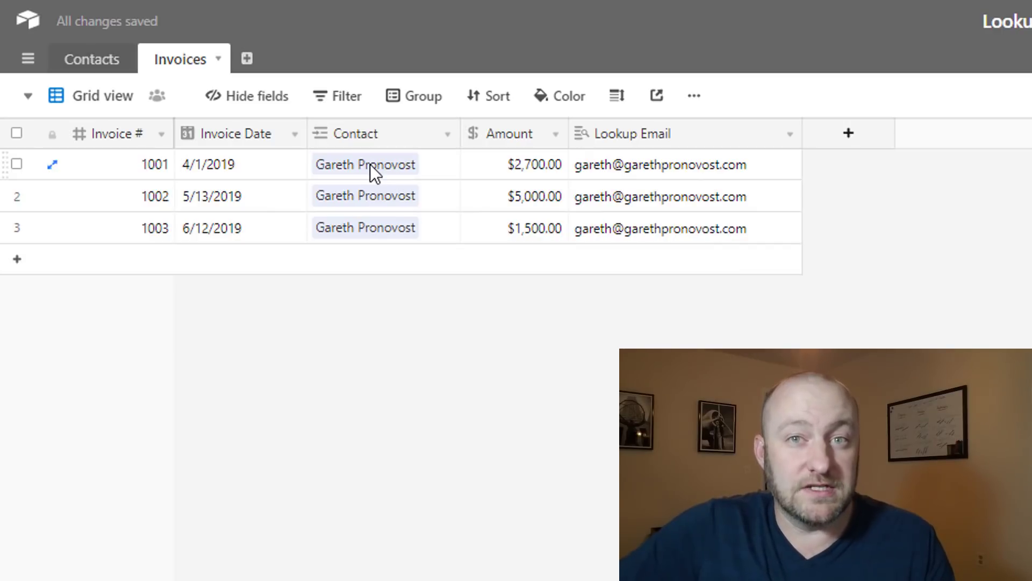
{"action": "left_click", "coordinate": [88, 67]}
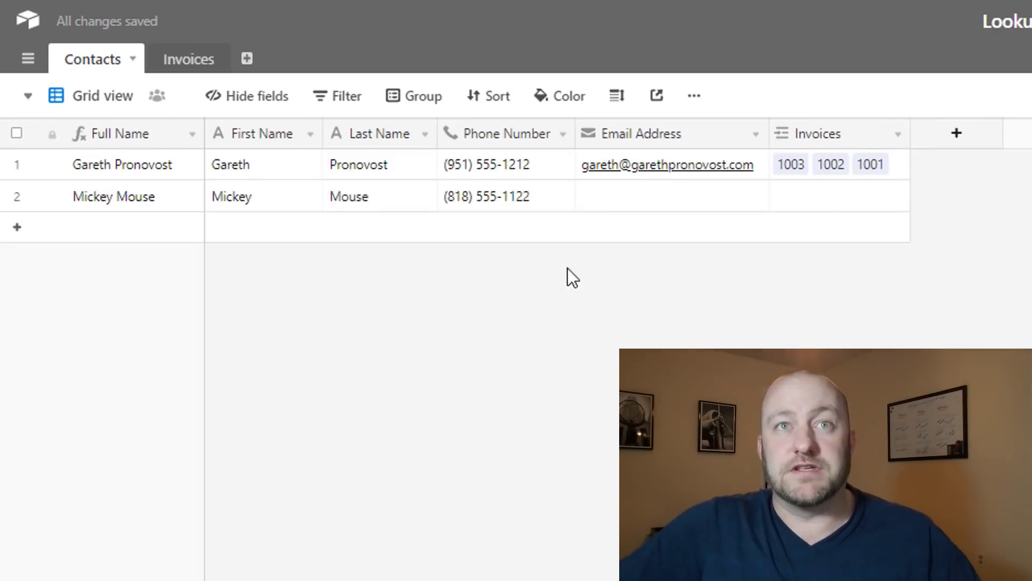
{"action": "left_click", "coordinate": [613, 195]}
{"action": "type", "text": "mi"}
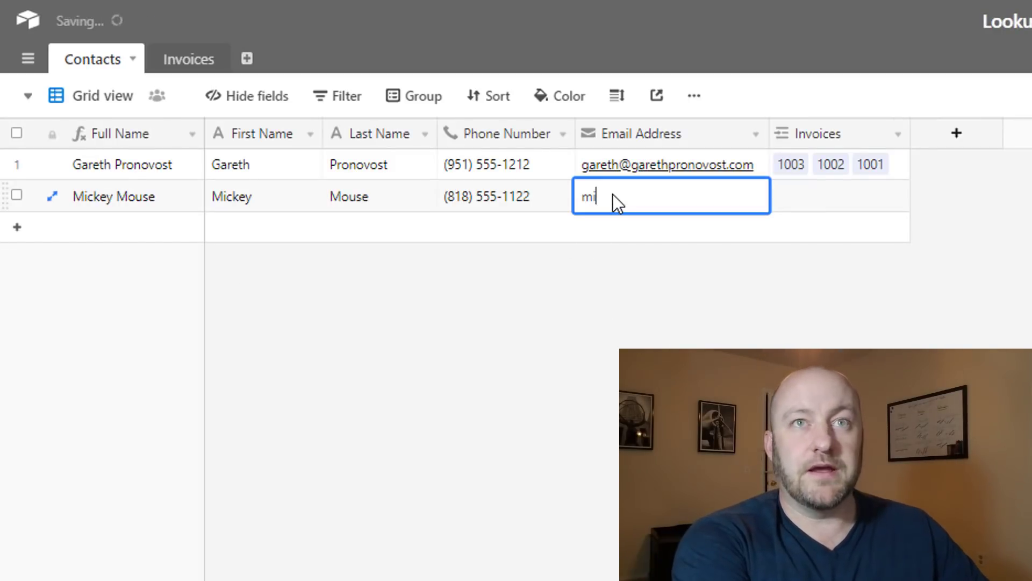
{"action": "type", "text": "ckey@"}
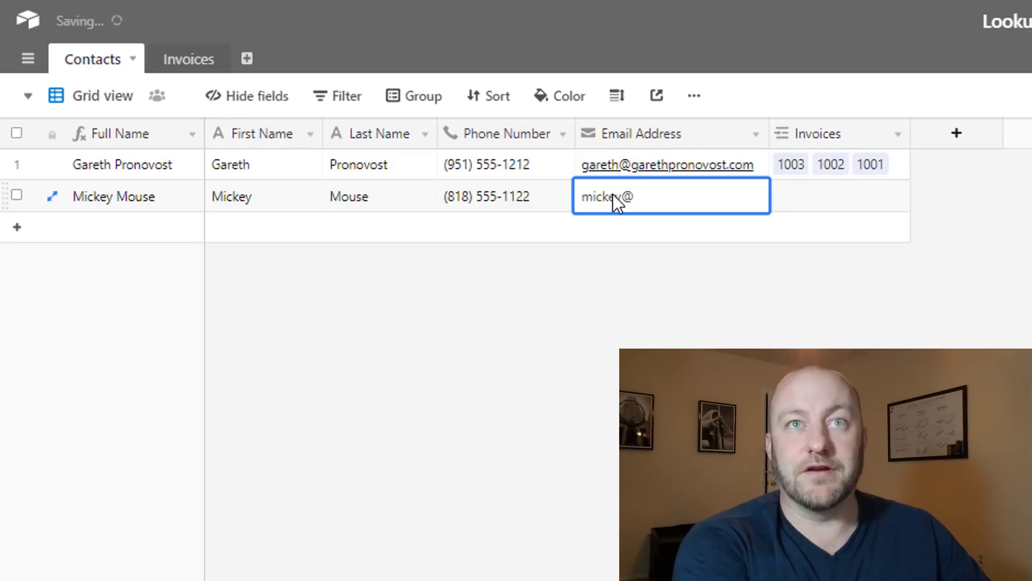
{"action": "type", "text": "example.copm"}
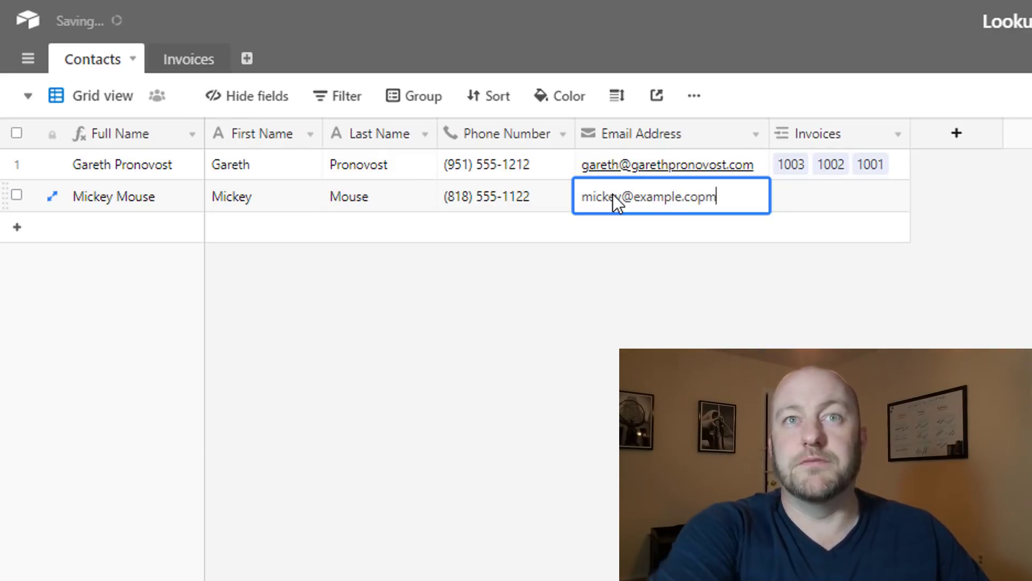
{"action": "key", "text": "BackSpace"}
{"action": "key", "text": "BackSpace"}
{"action": "type", "text": "m"}
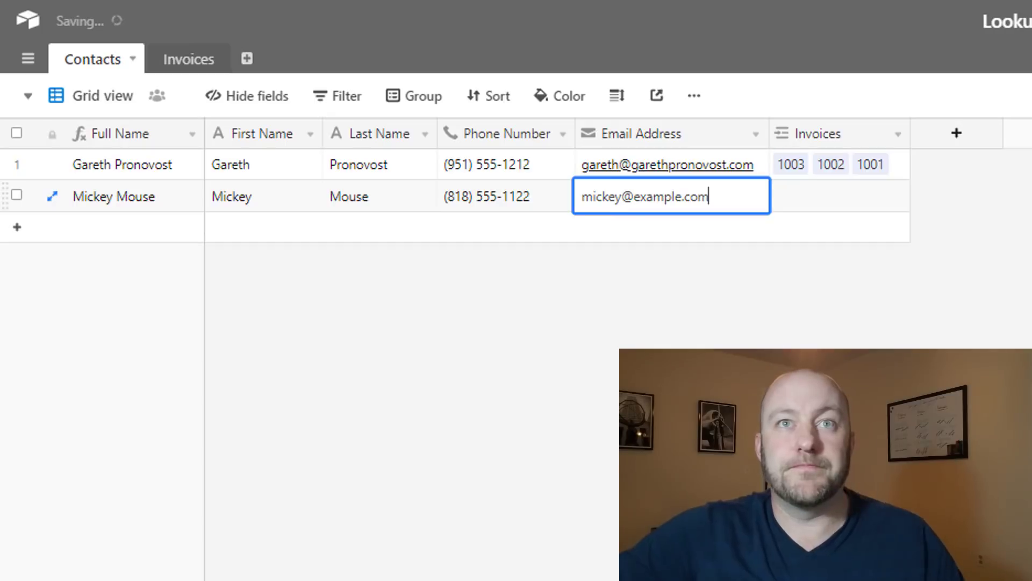
{"action": "left_click", "coordinate": [613, 401]}
{"action": "left_click", "coordinate": [110, 199]}
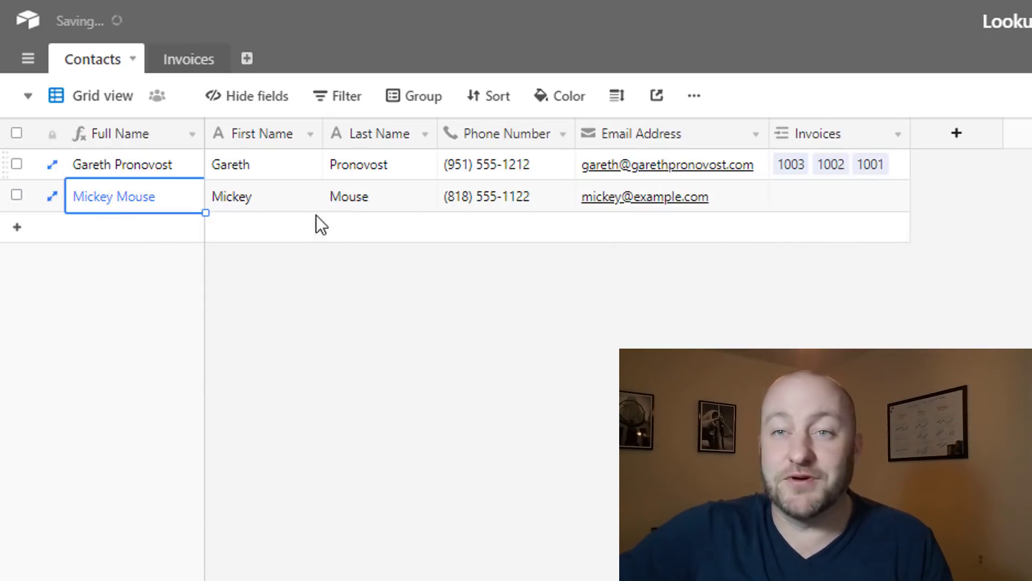
{"action": "left_click", "coordinate": [188, 60]}
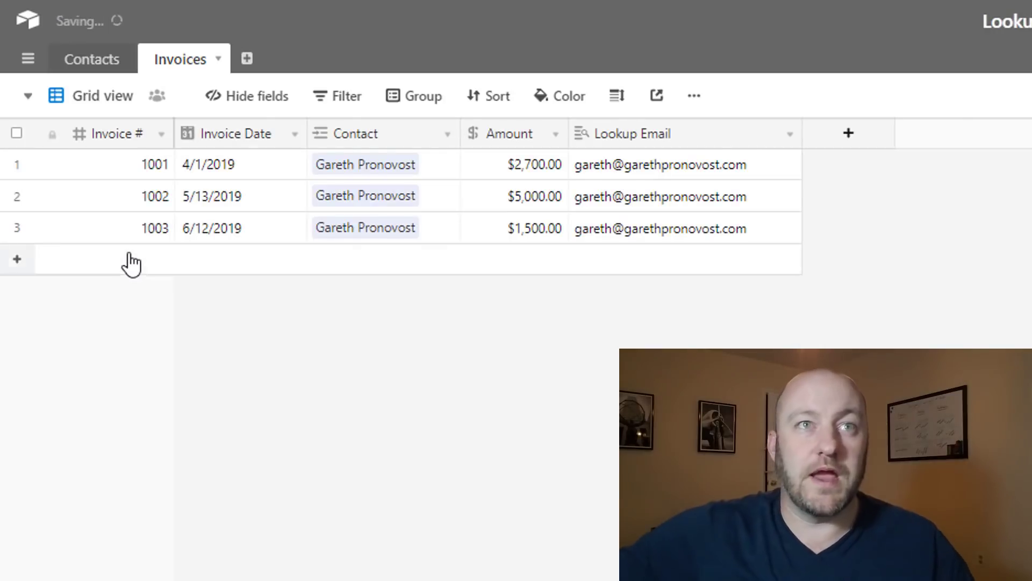
Add invoice 1004 dated 6/15/2019 for $2,000.00 and link it to the second contact
{"action": "left_click", "coordinate": [131, 264]}
{"action": "key", "text": "Tab"}
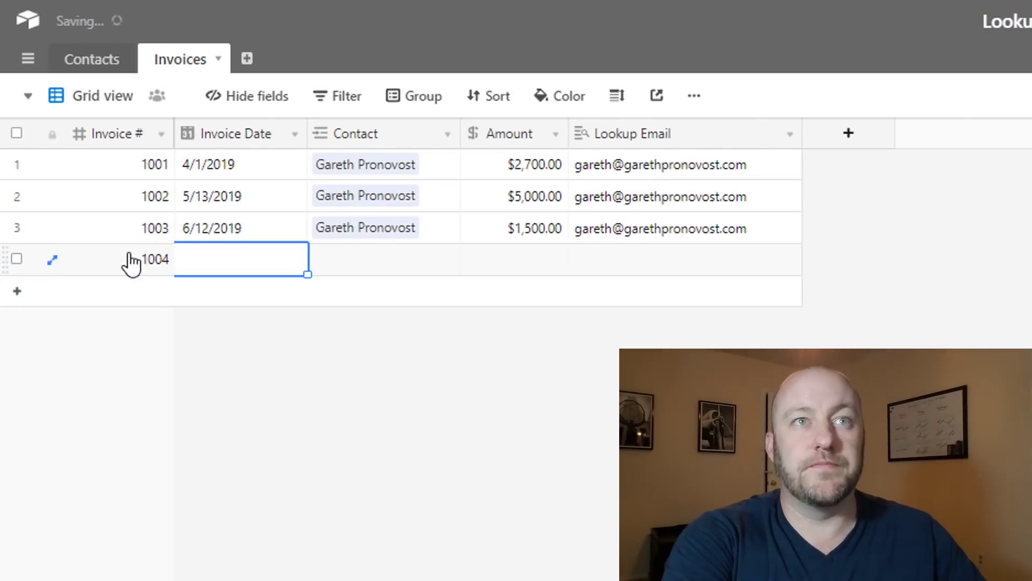
{"action": "type", "text": "6/15"}
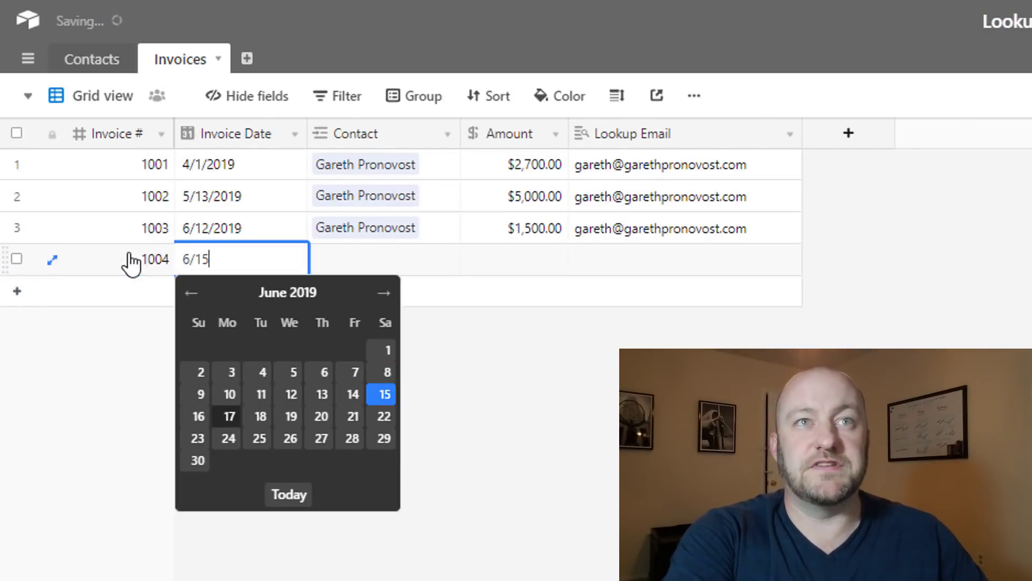
{"action": "key", "text": "Tab"}
{"action": "key", "text": "Tab"}
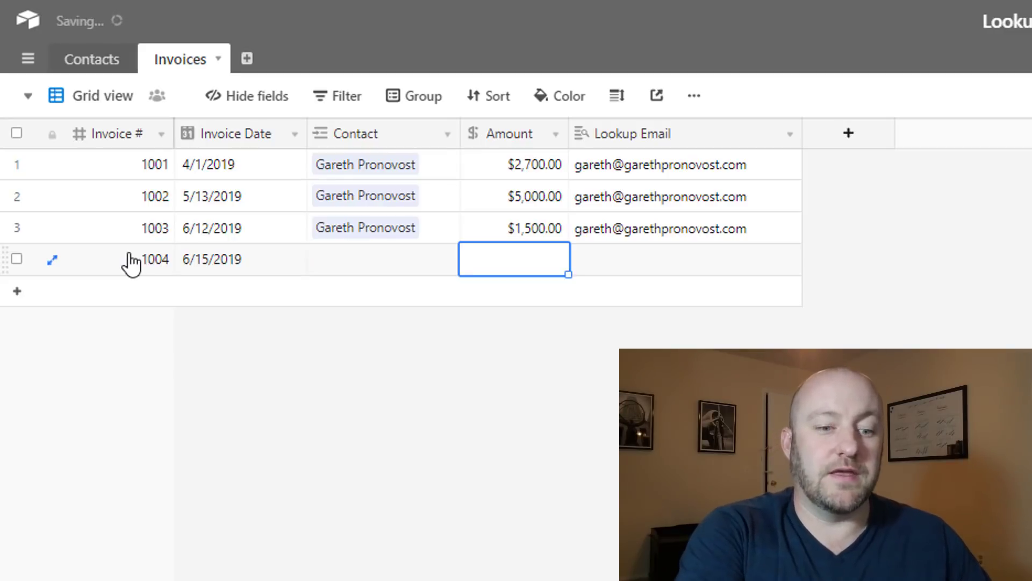
{"action": "type", "text": "2000"}
{"action": "key", "text": "shift+Tab"}
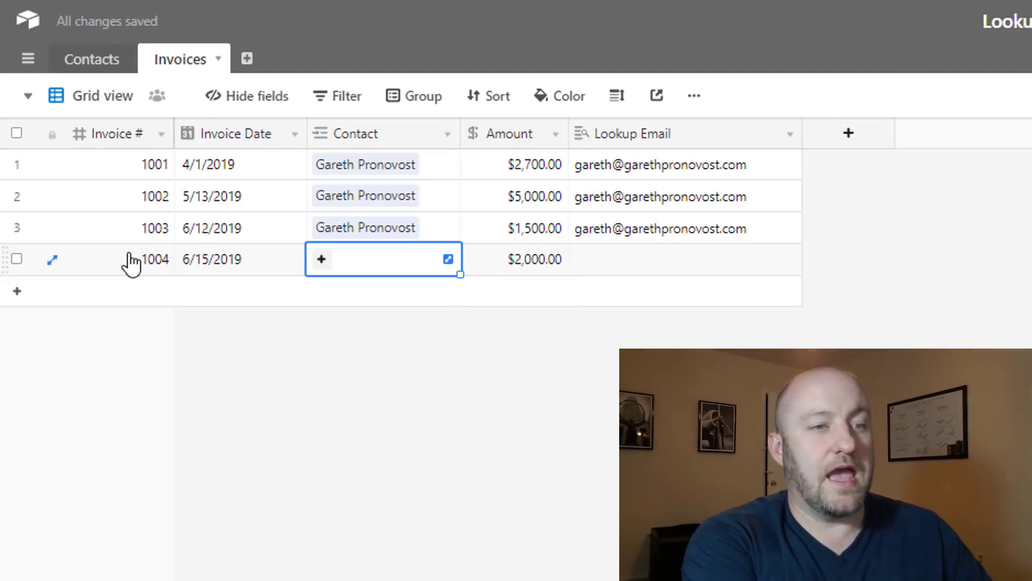
{"action": "type", "text": "Mick"}
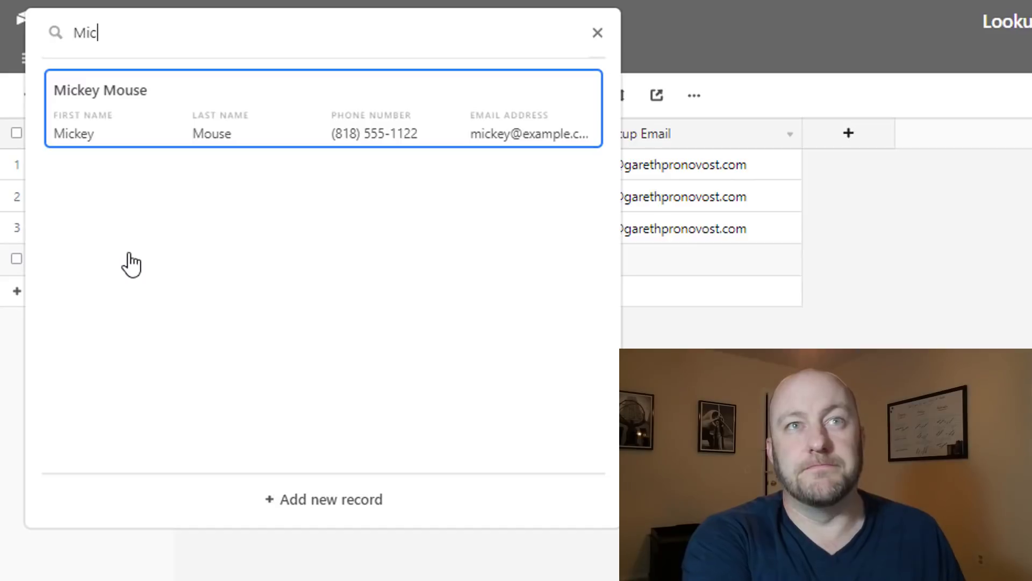
{"action": "key", "text": "Return"}
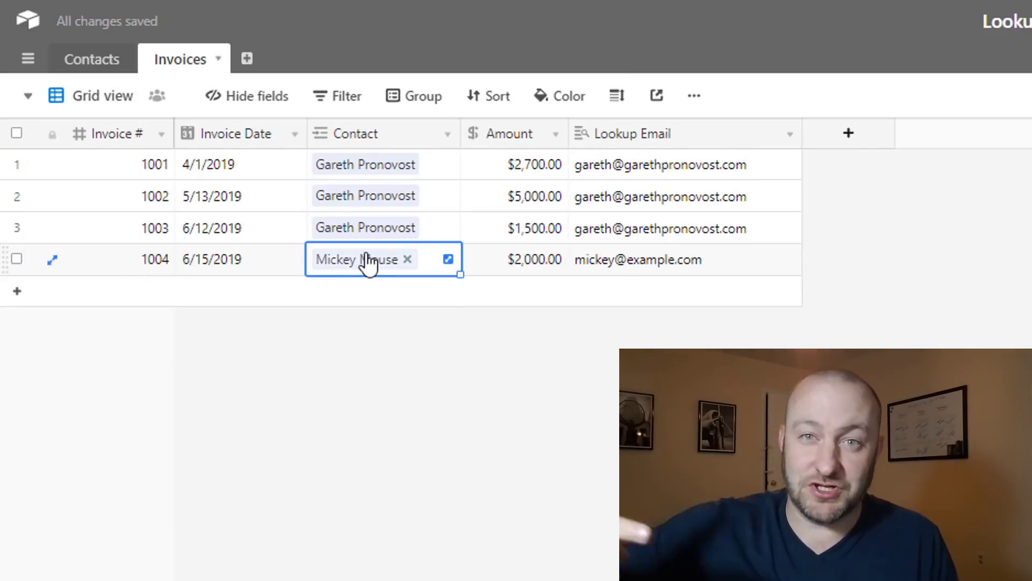
{"action": "left_click", "coordinate": [659, 273]}
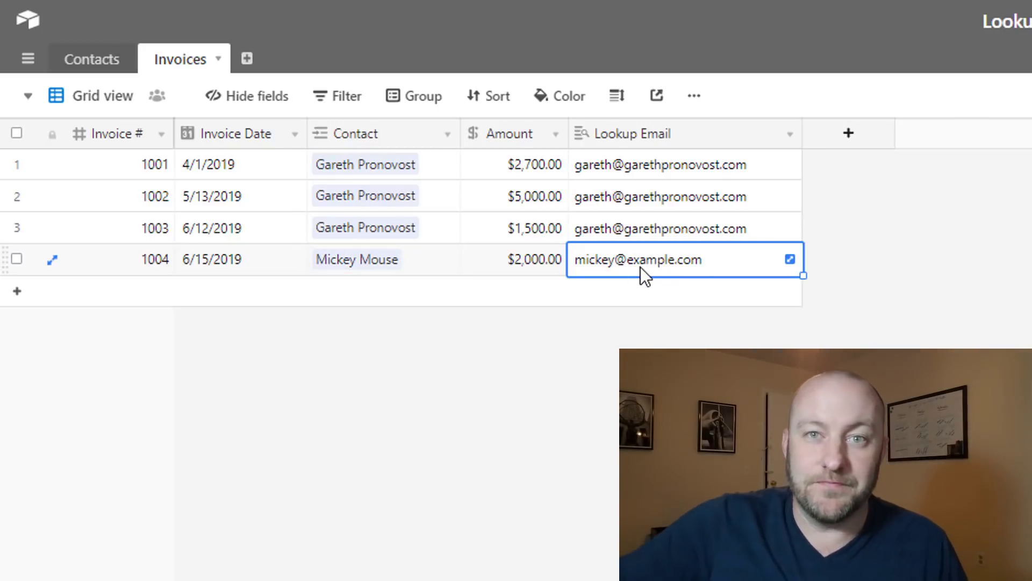
Unlink and re-link invoice 1004's contact via the picker, confirming Lookup Email clears and refills
{"action": "left_click", "coordinate": [408, 263]}
{"action": "left_click", "coordinate": [405, 261]}
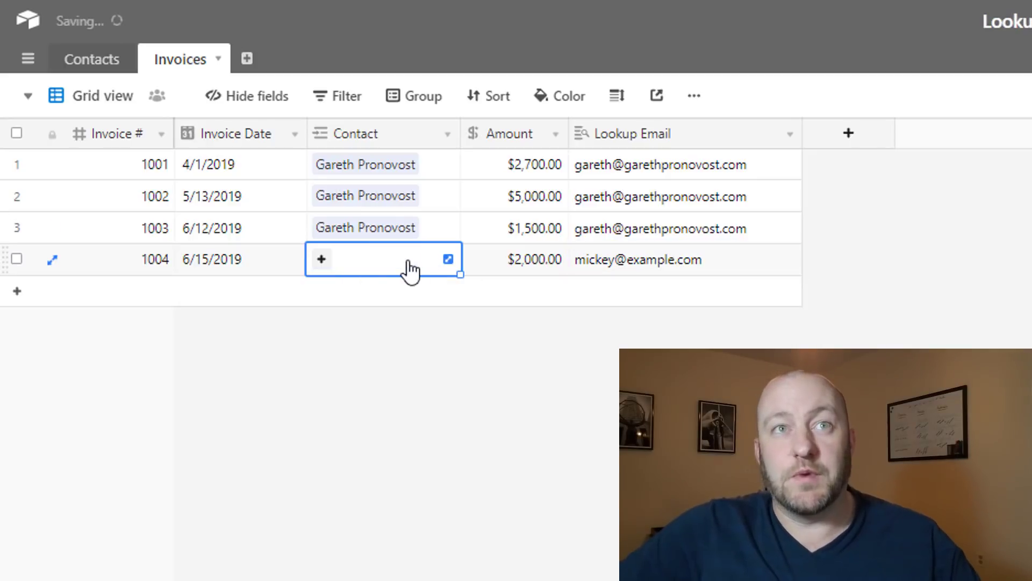
{"action": "left_click", "coordinate": [518, 435]}
{"action": "left_click", "coordinate": [636, 269]}
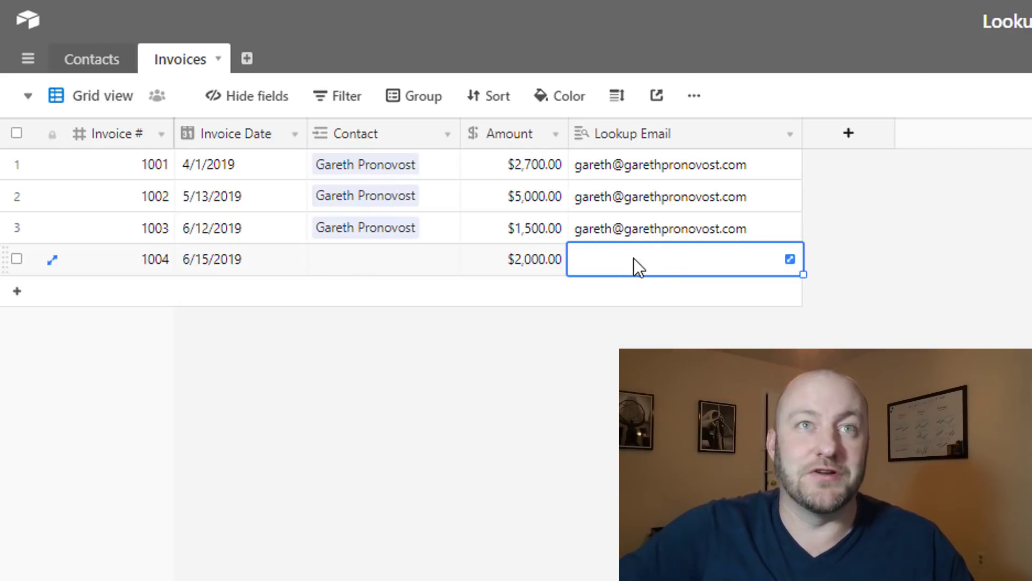
{"action": "double_click", "coordinate": [395, 270]}
{"action": "type", "text": "ga"}
{"action": "left_click", "coordinate": [150, 122]}
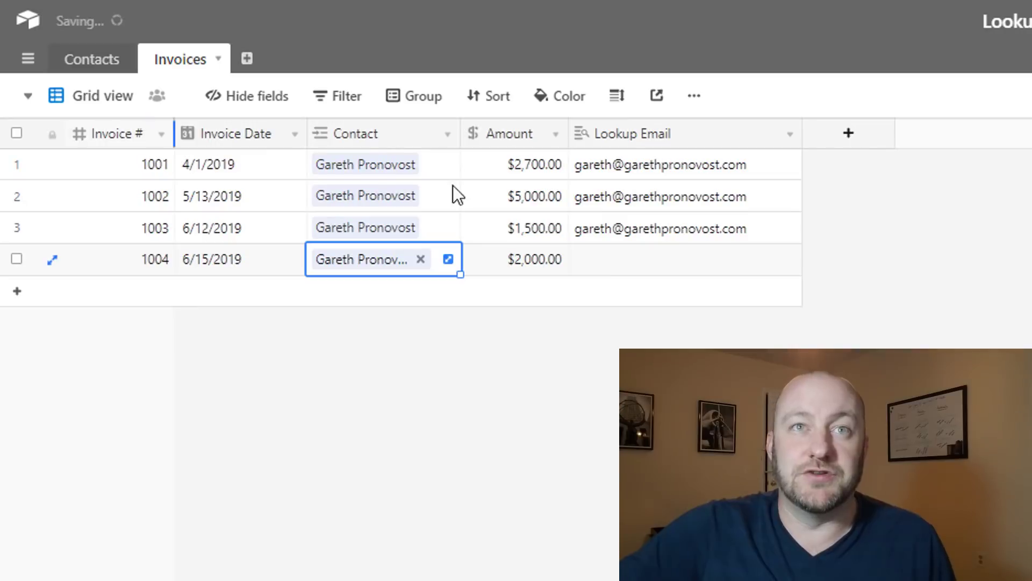
{"action": "left_click", "coordinate": [616, 264]}
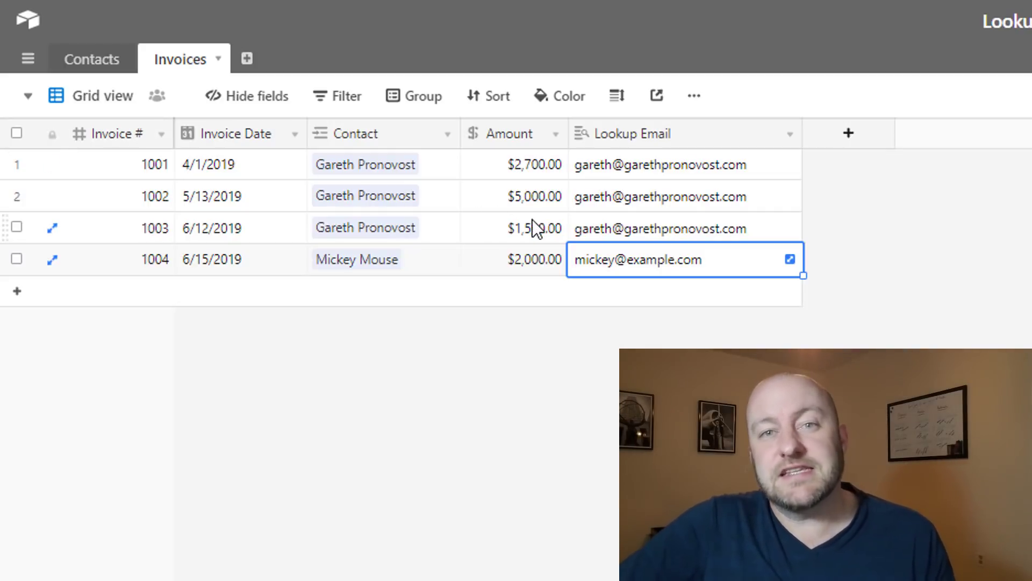
{"action": "left_click", "coordinate": [365, 342]}
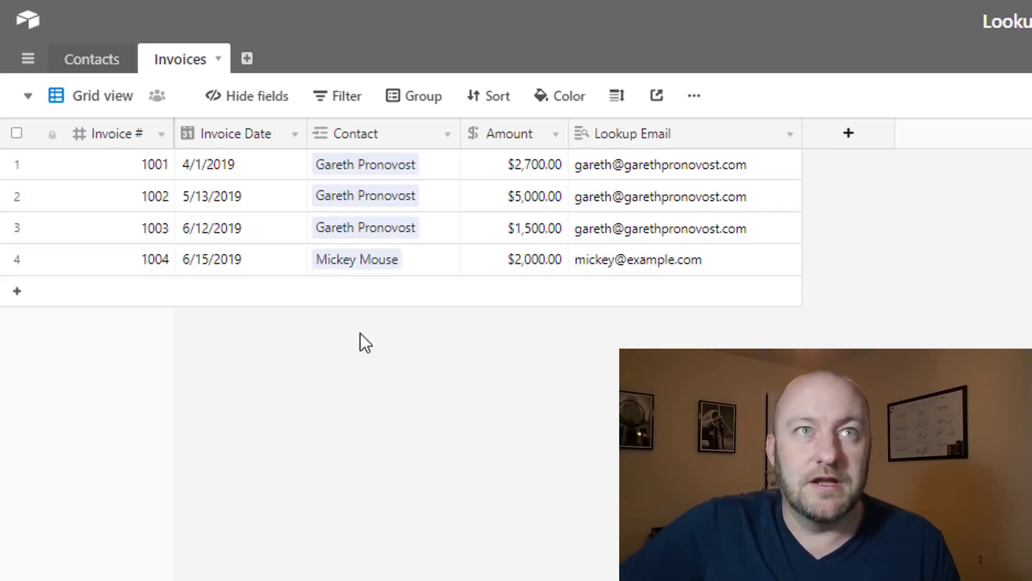
In Contacts, add a Lookup field named 'Lookup Invoiced Amt'
{"action": "left_click", "coordinate": [107, 61]}
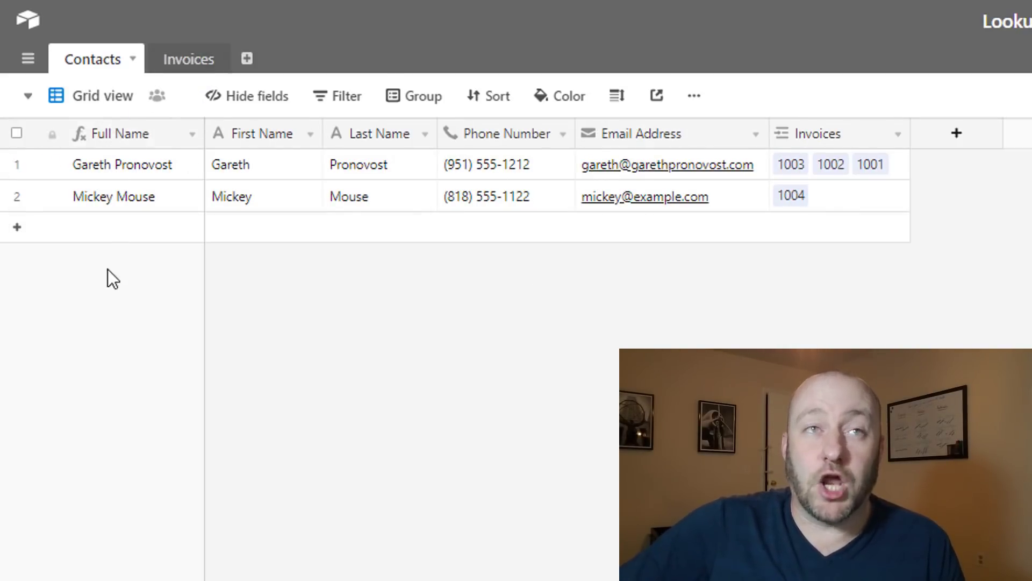
{"action": "left_click", "coordinate": [955, 137]}
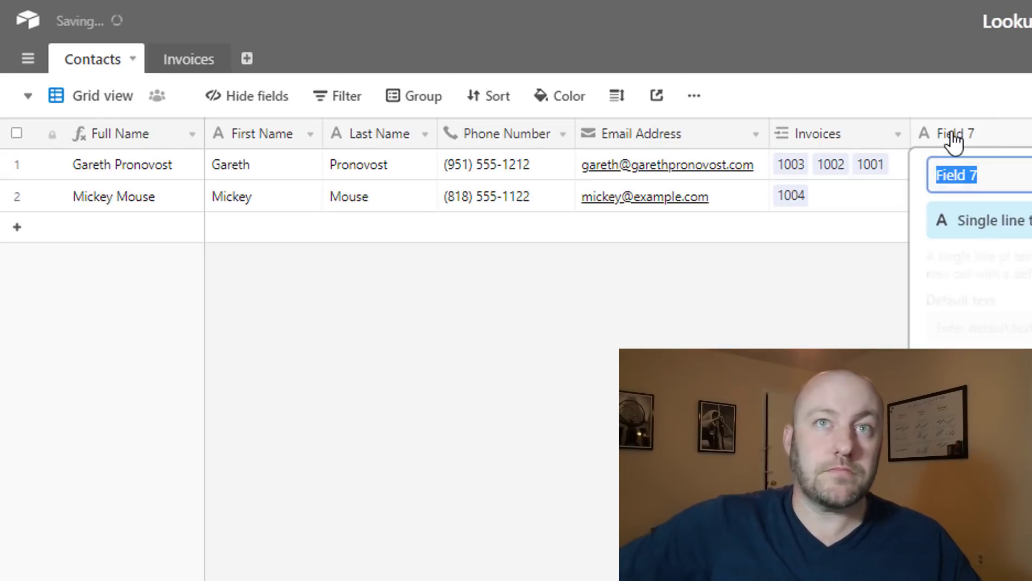
{"action": "type", "text": "Invoiced"}
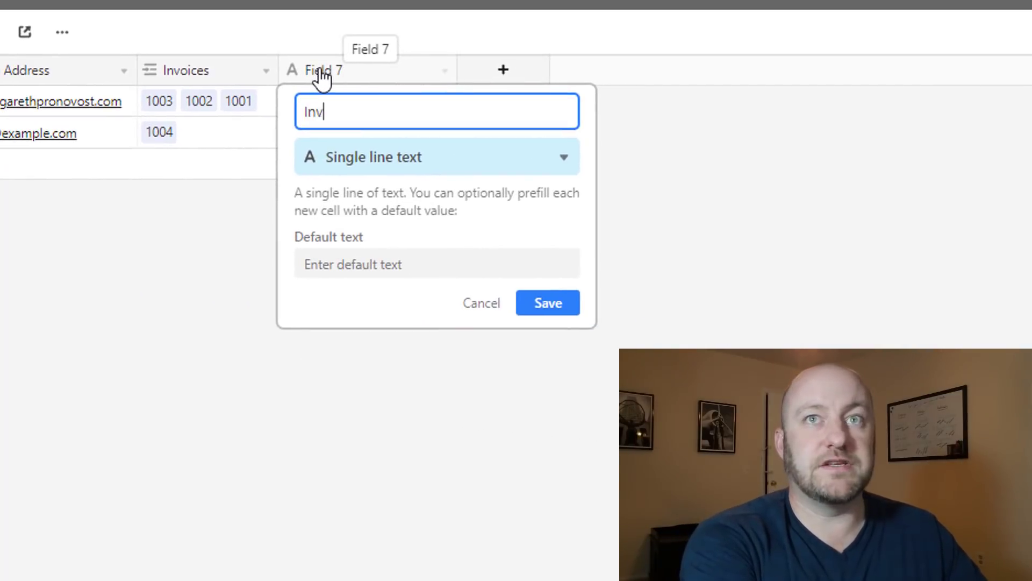
{"action": "key", "text": "BackSpace"}
{"action": "key", "text": "BackSpace"}
{"action": "key", "text": "BackSpace"}
{"action": "key", "text": "BackSpace"}
{"action": "key", "text": "BackSpace"}
{"action": "key", "text": "BackSpace"}
{"action": "key", "text": "BackSpace"}
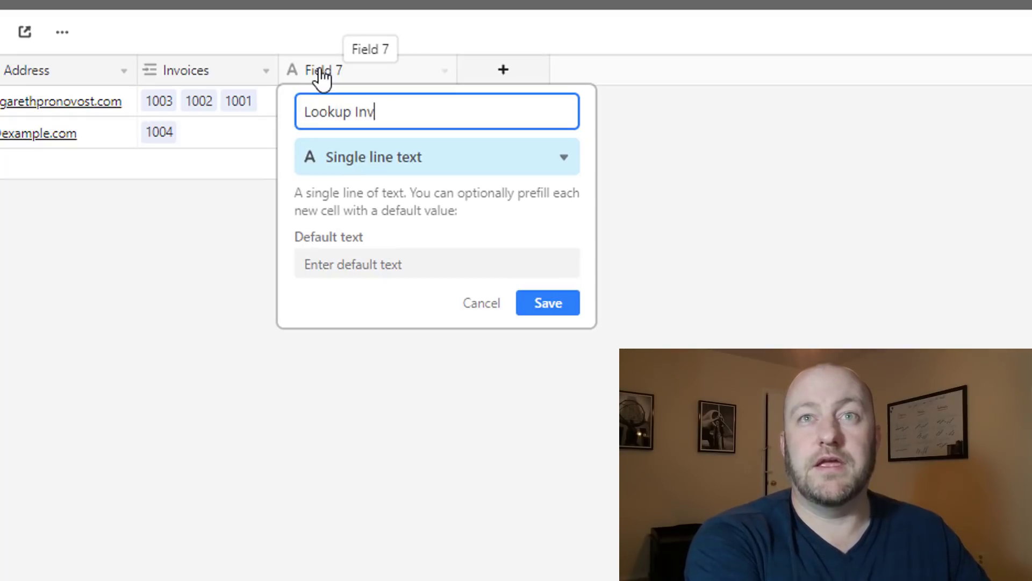
{"action": "type", "text": "Lookup Invoiced Amt"}
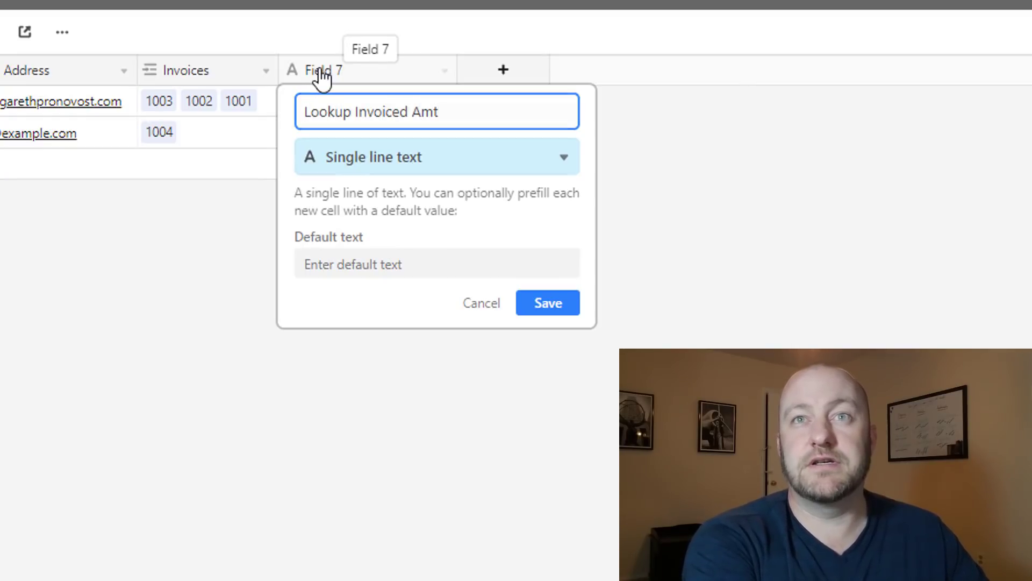
{"action": "key", "text": "Tab"}
{"action": "type", "text": "loo"}
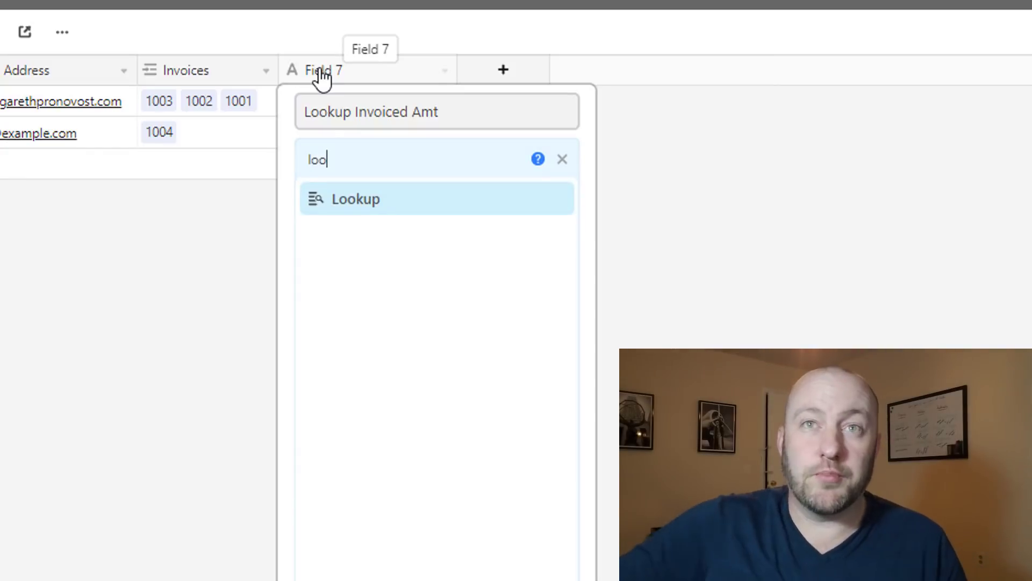
{"action": "left_click", "coordinate": [362, 205]}
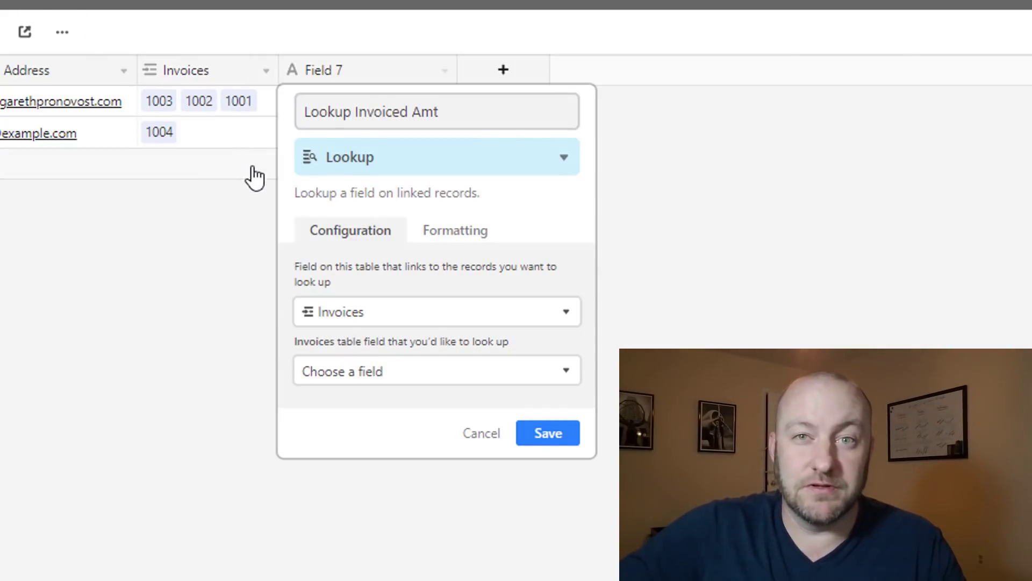
Point the lookup at Invoices → Amount, format it as Currency, and save it
{"action": "left_click", "coordinate": [386, 322]}
{"action": "left_click", "coordinate": [376, 390]}
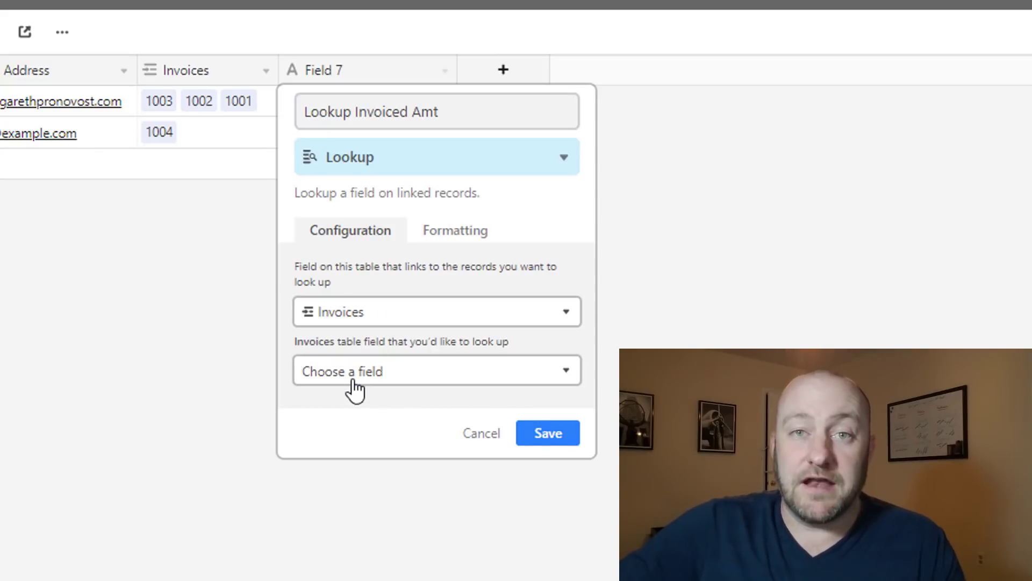
{"action": "left_click", "coordinate": [354, 383]}
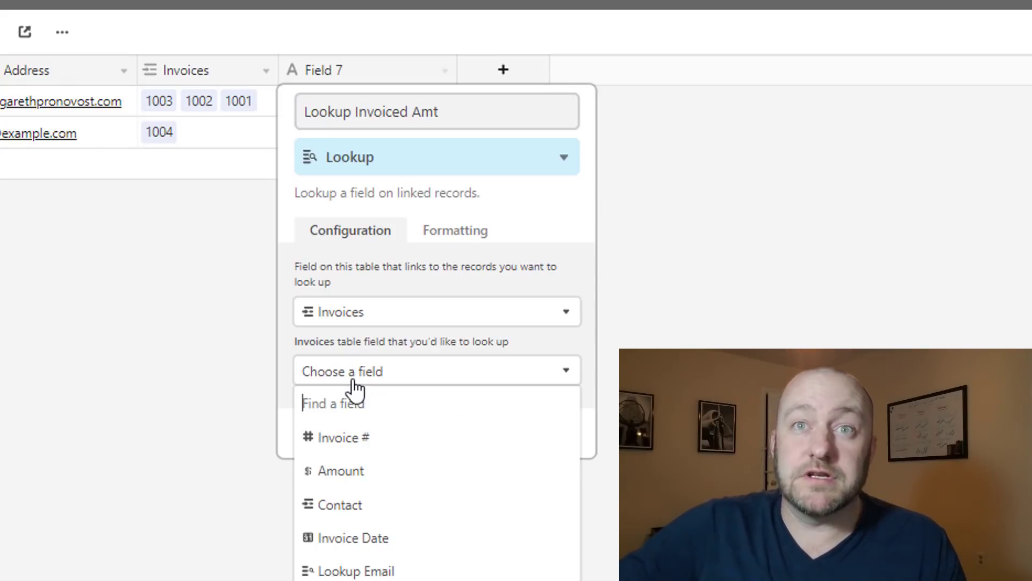
{"action": "left_click", "coordinate": [364, 473]}
{"action": "left_click", "coordinate": [457, 233]}
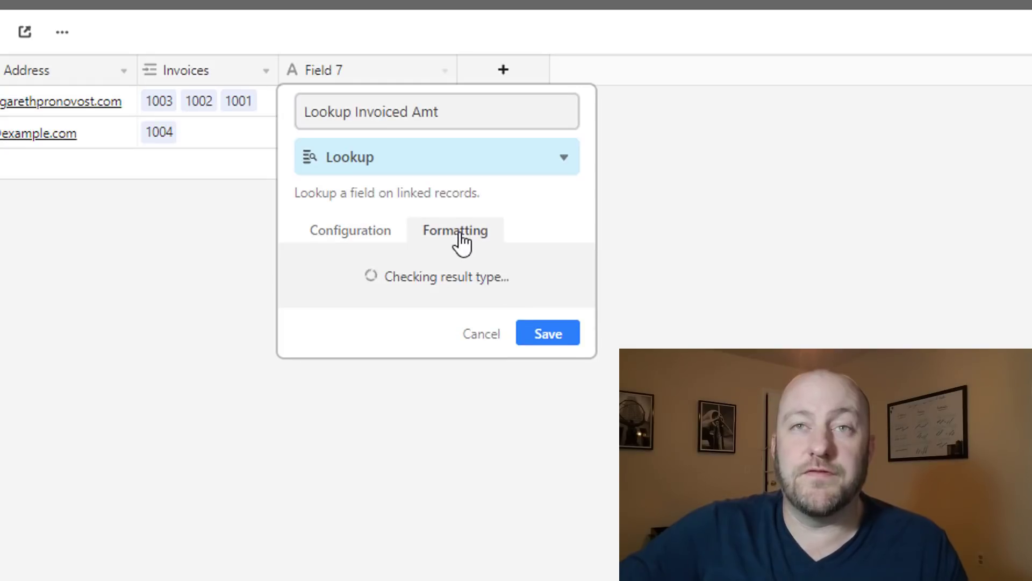
{"action": "left_click", "coordinate": [370, 296]}
{"action": "left_click", "coordinate": [369, 355]}
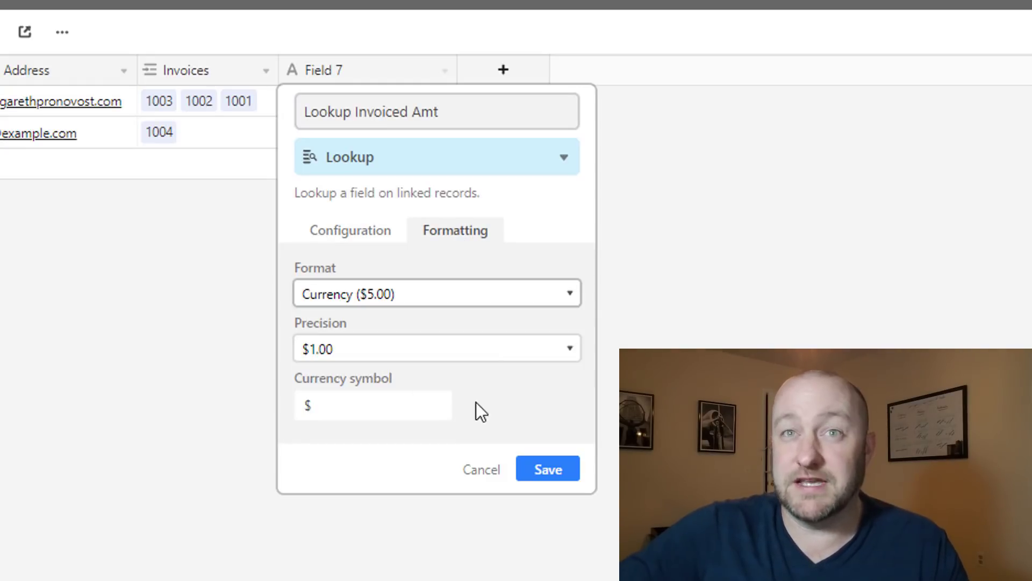
{"action": "left_click", "coordinate": [558, 476]}
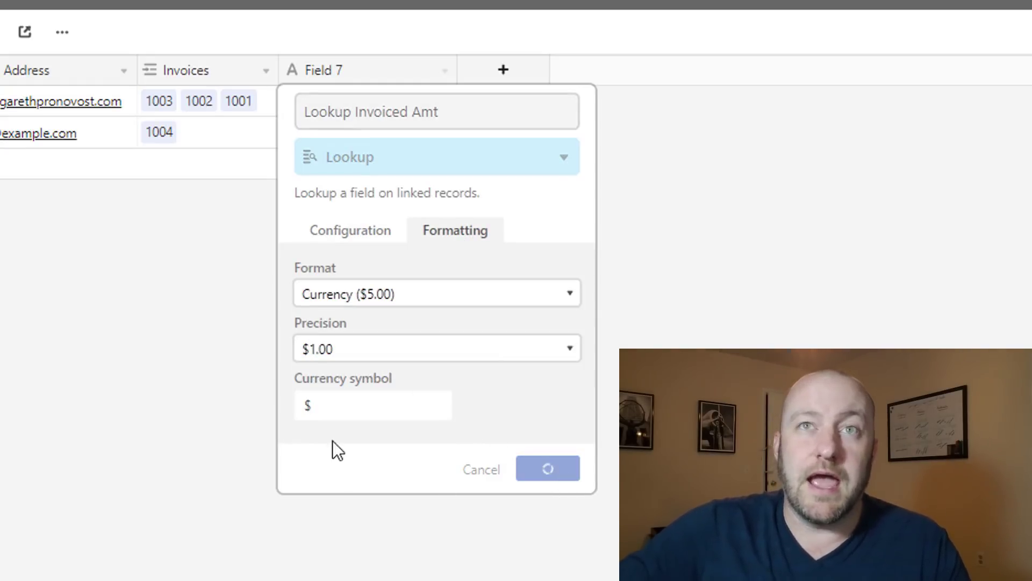
Resize the Lookup Invoiced Amt column and inspect each contact's linked invoices and amounts
{"action": "left_click_drag", "start_coordinate": [457, 70], "coordinate": [516, 70]}
{"action": "left_click", "coordinate": [366, 105]}
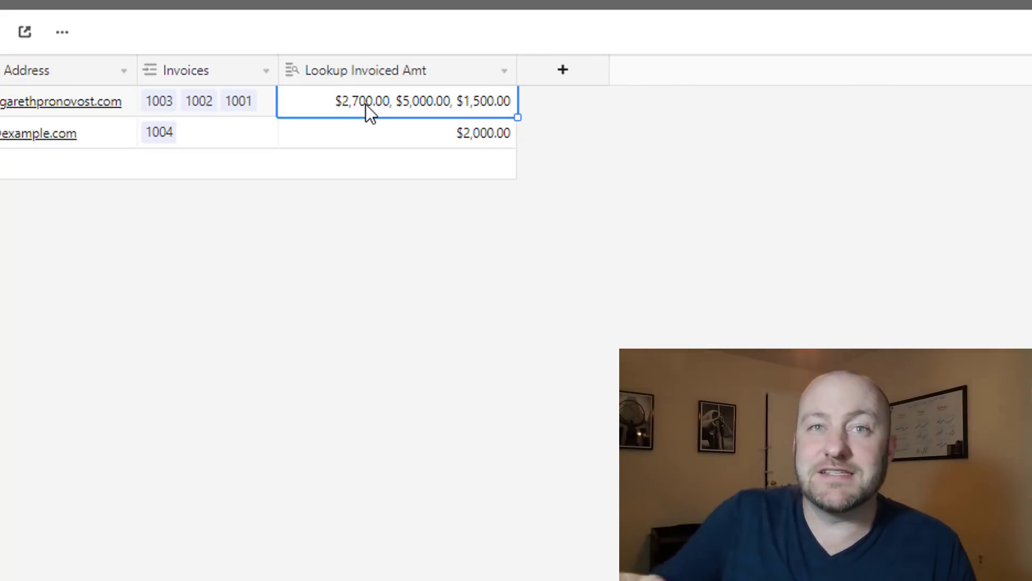
{"action": "left_click", "coordinate": [168, 101]}
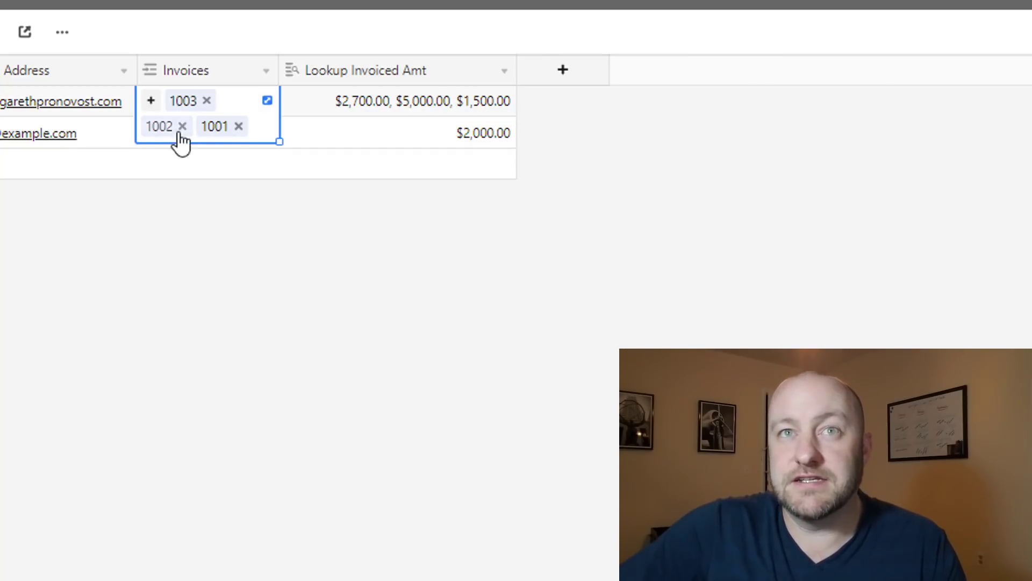
{"action": "left_click", "coordinate": [232, 284]}
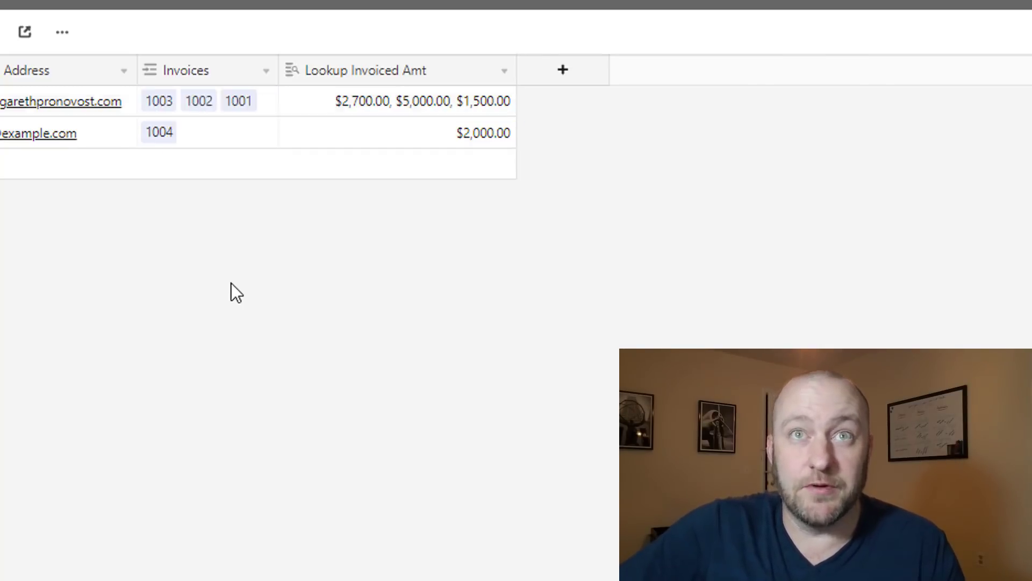
{"action": "left_click", "coordinate": [172, 135]}
{"action": "key", "text": "Escape"}
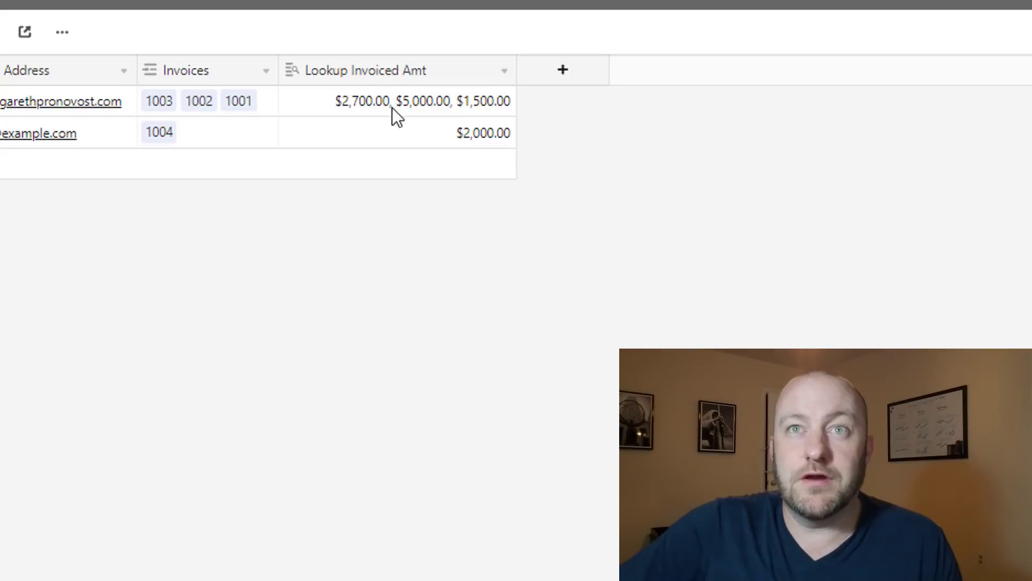
{"action": "left_click", "coordinate": [346, 102]}
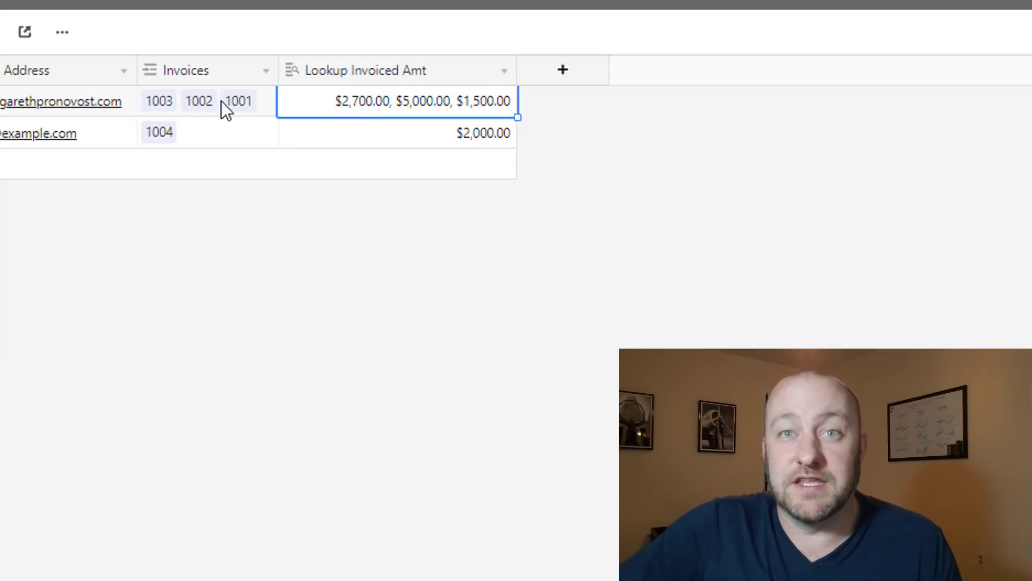
{"action": "left_click", "coordinate": [272, 292]}
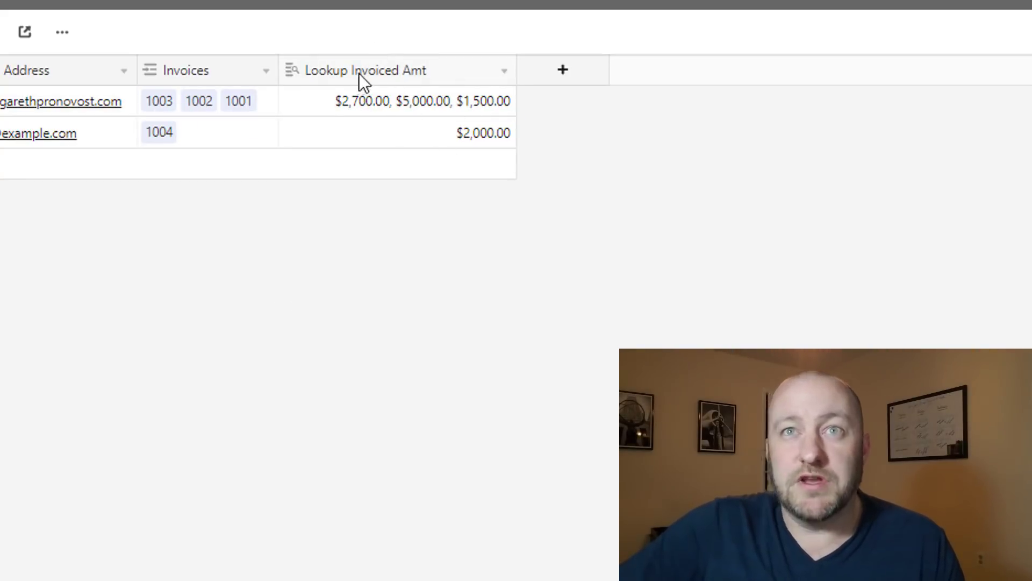
{"action": "left_click_drag", "start_coordinate": [515, 81], "coordinate": [475, 80]}
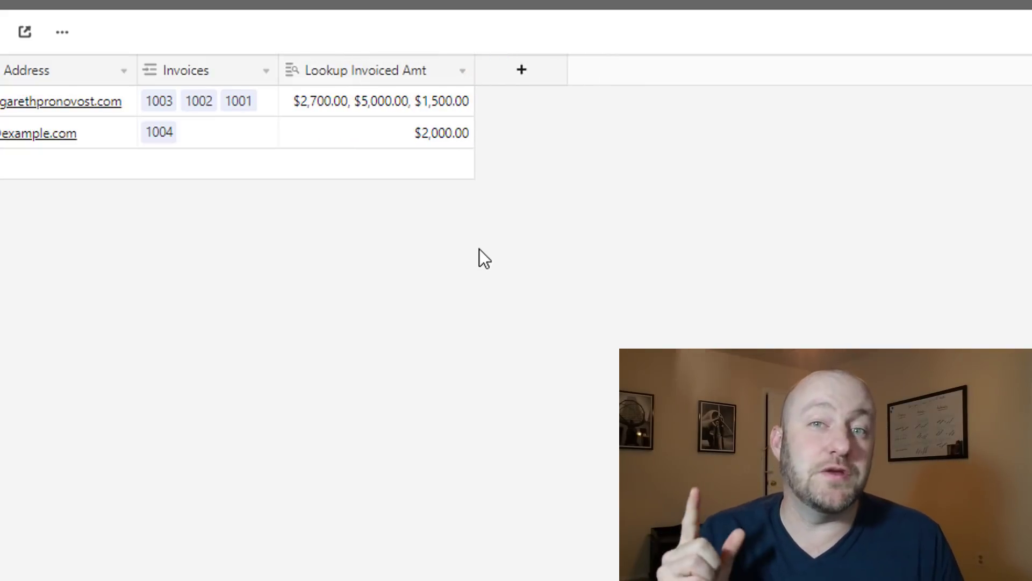
Add a Rollup field named 'Rollup Invoiced Amt' to the Contacts table
{"action": "left_click", "coordinate": [530, 76]}
{"action": "type", "text": "Rollup Invoiced Amt"}
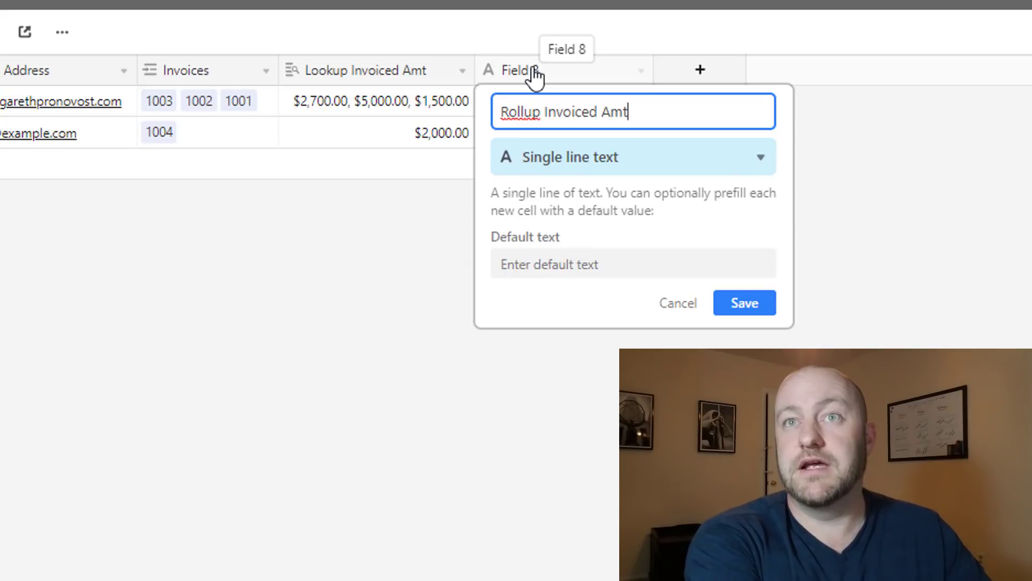
{"action": "key", "text": "Tab"}
{"action": "type", "text": "ro"}
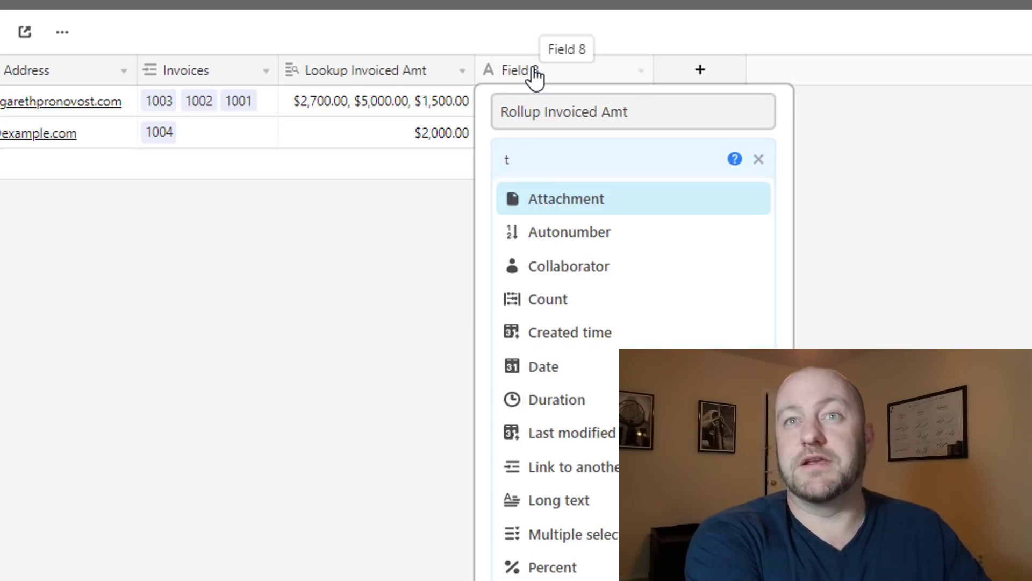
{"action": "type", "text": "ll"}
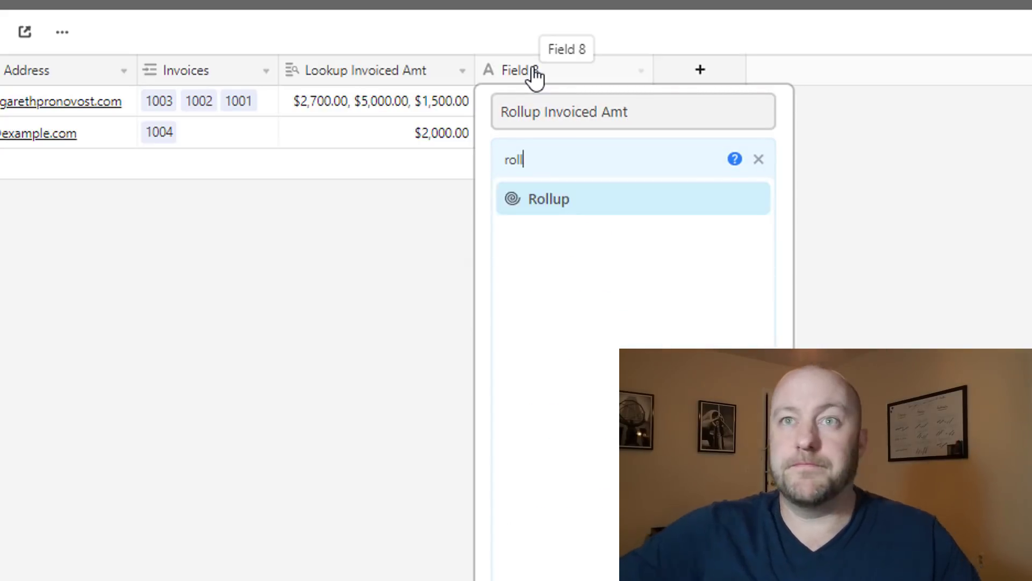
{"action": "left_click", "coordinate": [562, 204]}
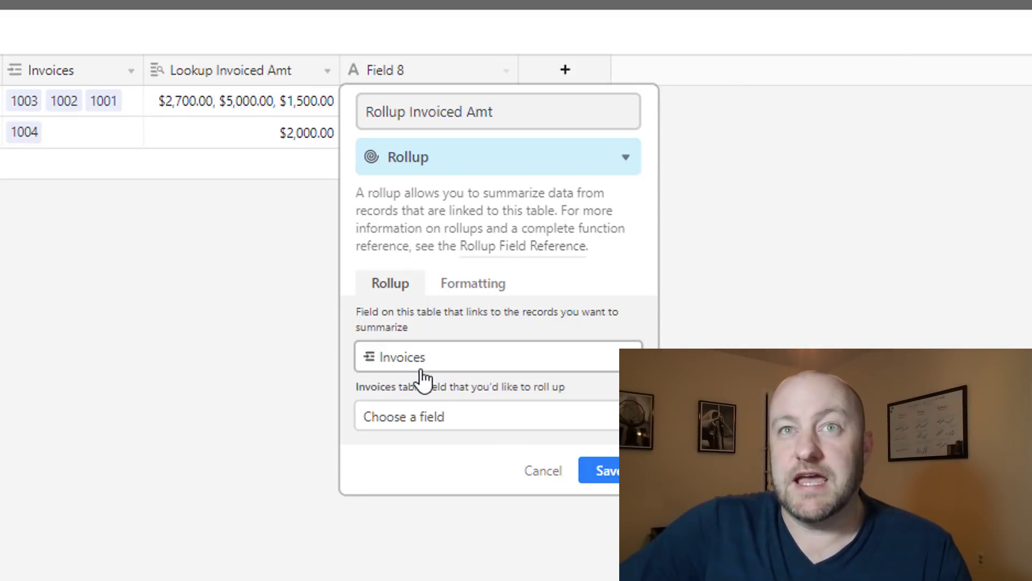
Roll up Invoices → Amount with SUM(values), format as Currency, save, and resize the column
{"action": "left_click", "coordinate": [407, 419]}
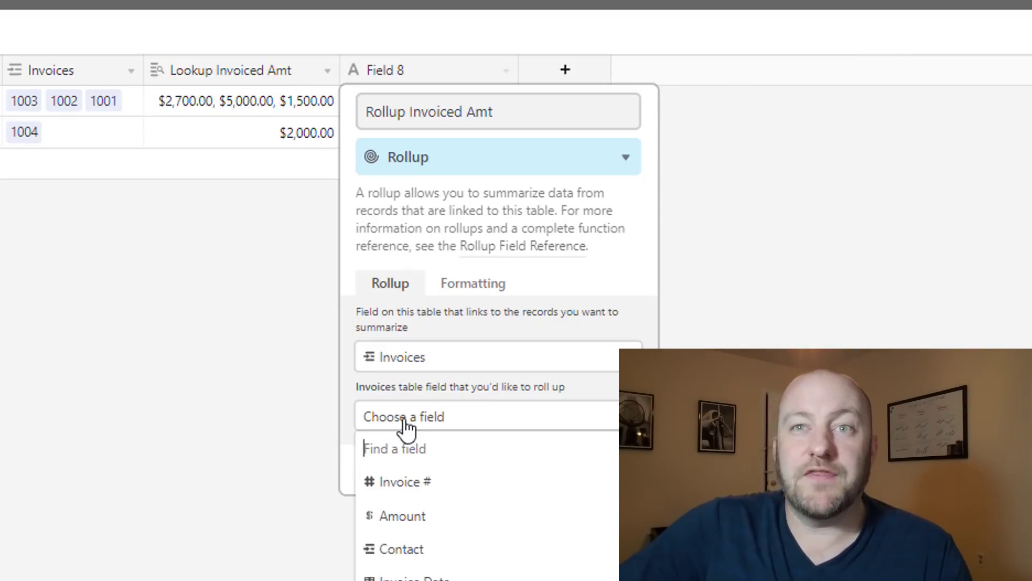
{"action": "left_click", "coordinate": [402, 525]}
{"action": "left_click", "coordinate": [406, 505]}
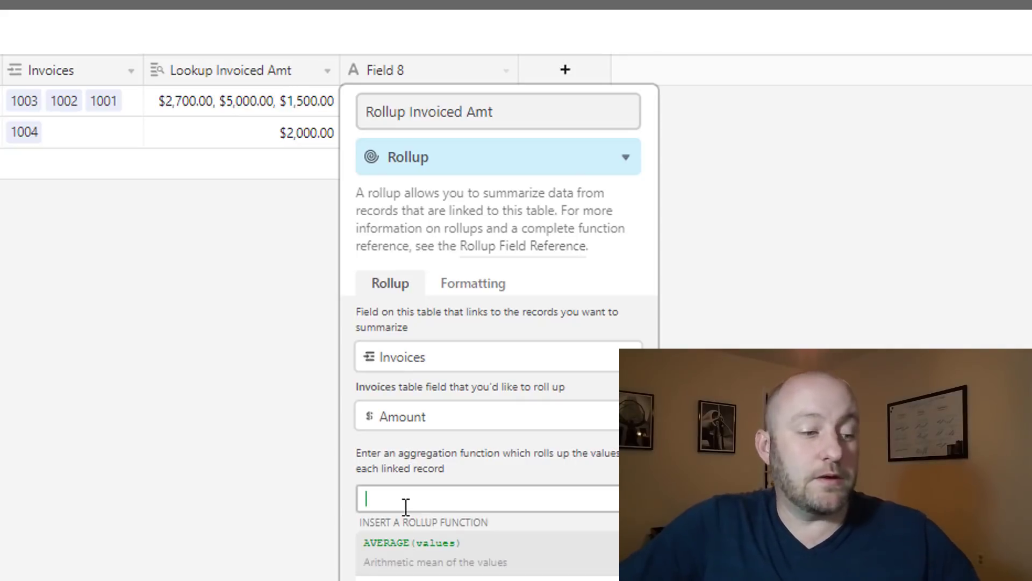
{"action": "type", "text": "su"}
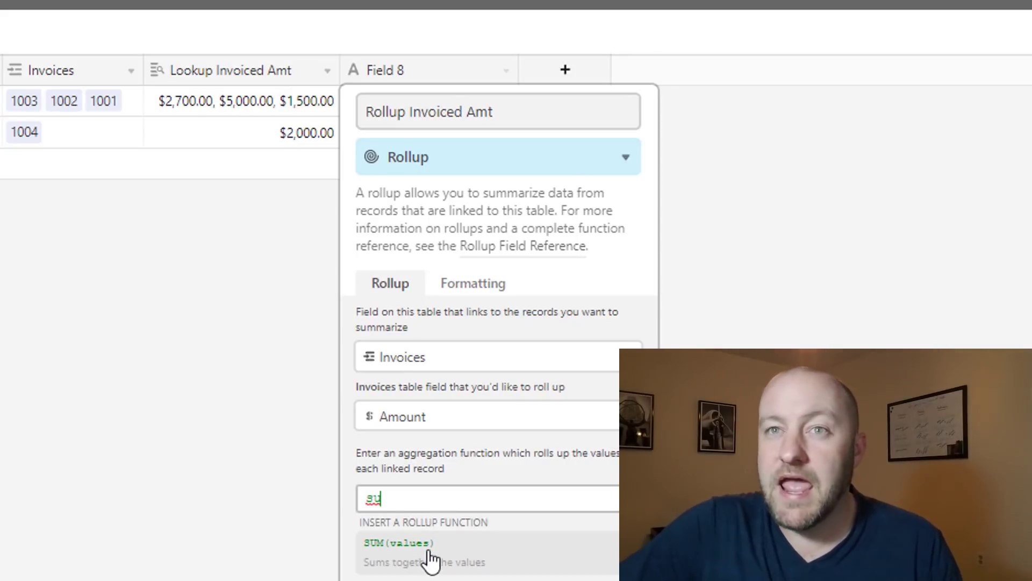
{"action": "left_click", "coordinate": [430, 552]}
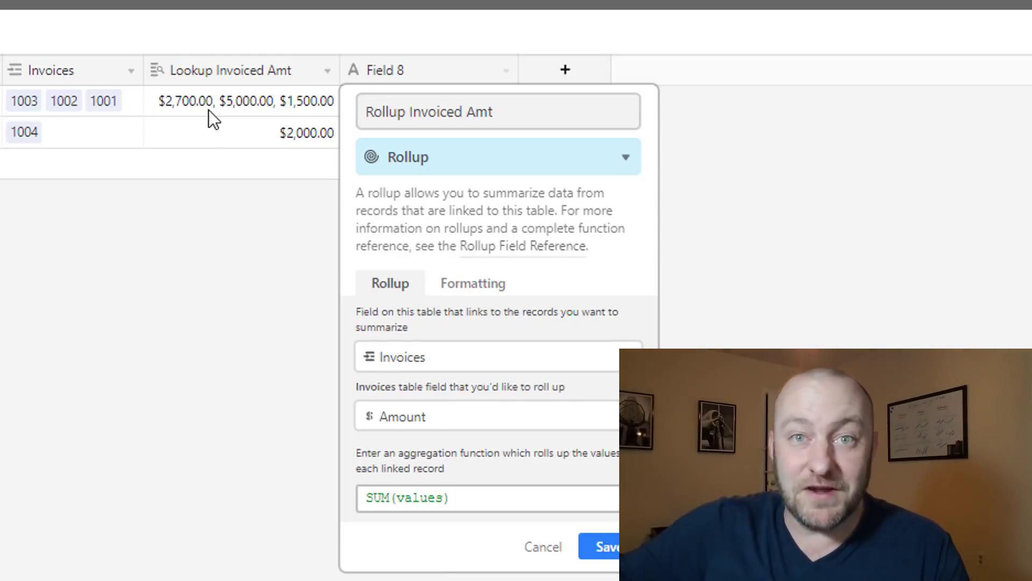
{"action": "left_click", "coordinate": [474, 293]}
{"action": "left_click", "coordinate": [430, 344]}
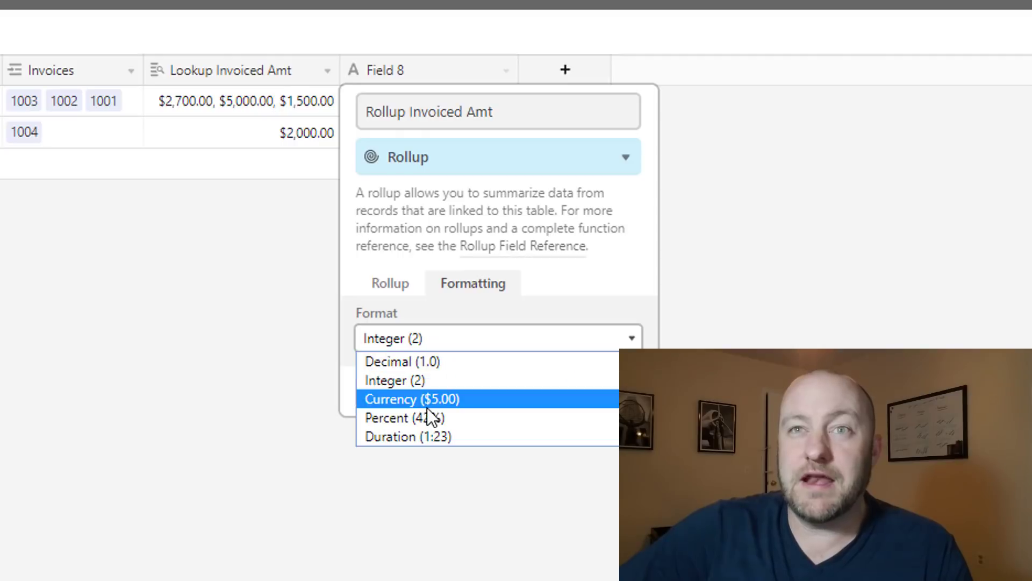
{"action": "left_click", "coordinate": [422, 401]}
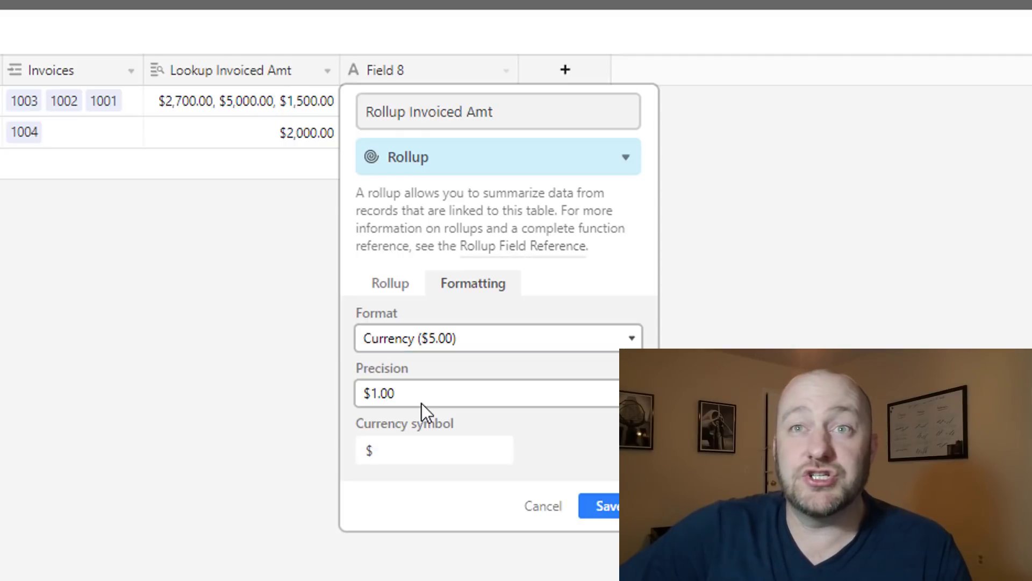
{"action": "left_click", "coordinate": [599, 508]}
{"action": "mouse_move", "coordinate": [518, 66]}
{"action": "left_mouse_down"}
{"action": "mouse_move", "coordinate": [507, 67]}
{"action": "mouse_move", "coordinate": [519, 67]}
{"action": "left_mouse_up"}
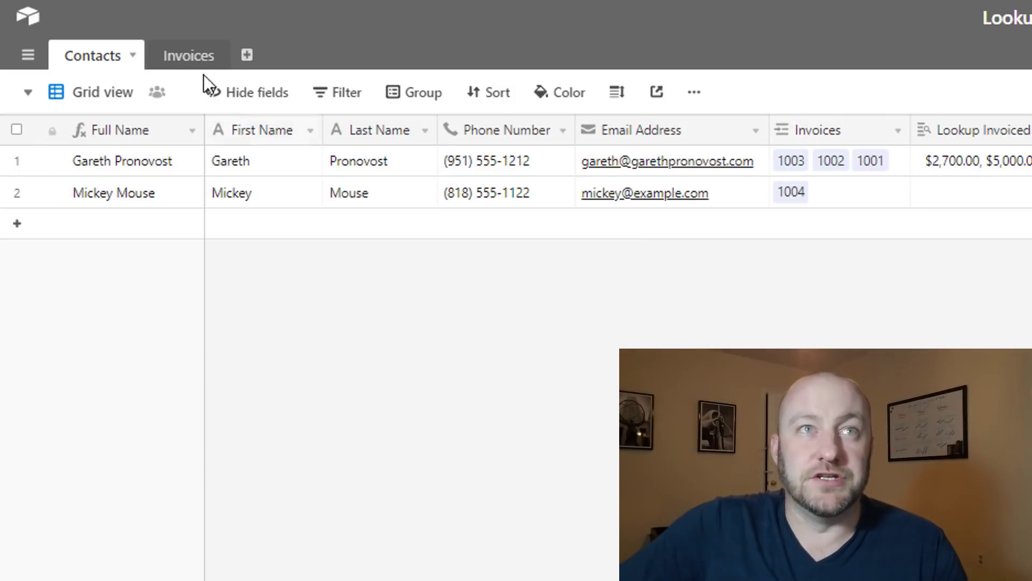
Compare invoice numbers, dates and contacts, noting invoice 1003 dated 6/12/2019
{"action": "left_click", "coordinate": [190, 57]}
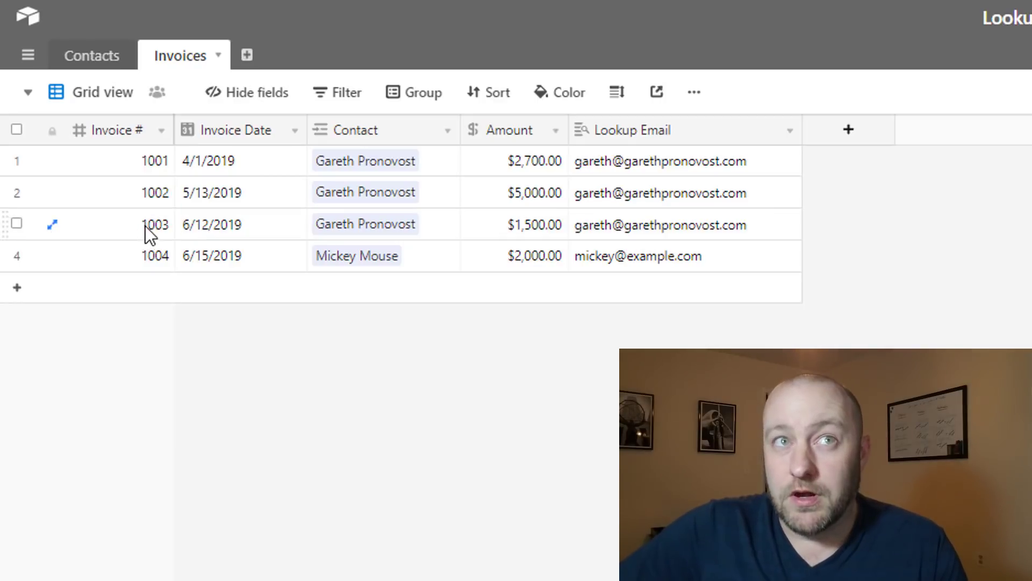
{"action": "left_click", "coordinate": [237, 226]}
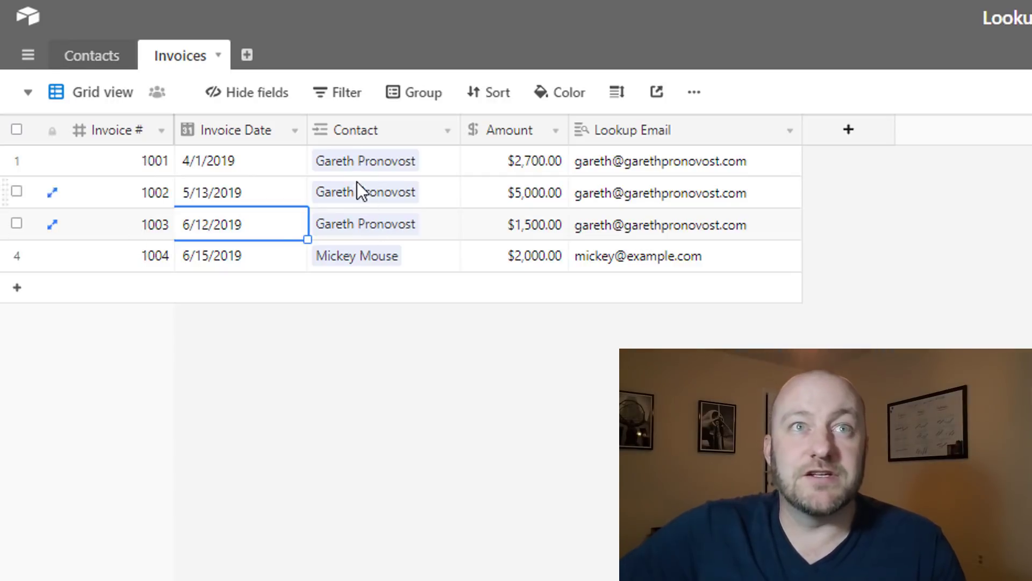
{"action": "left_click_drag", "start_coordinate": [361, 159], "coordinate": [367, 232]}
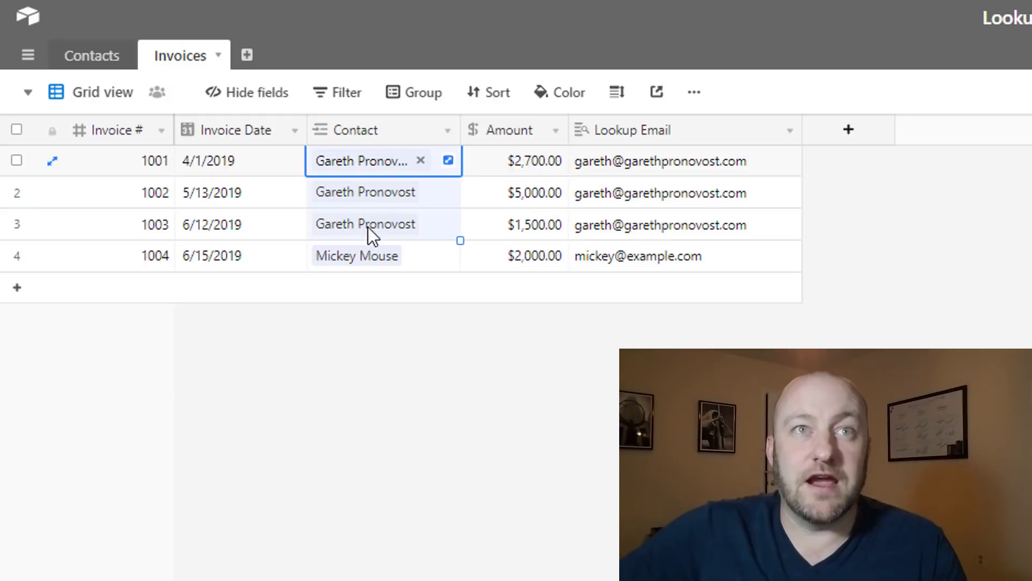
{"action": "left_click", "coordinate": [151, 229]}
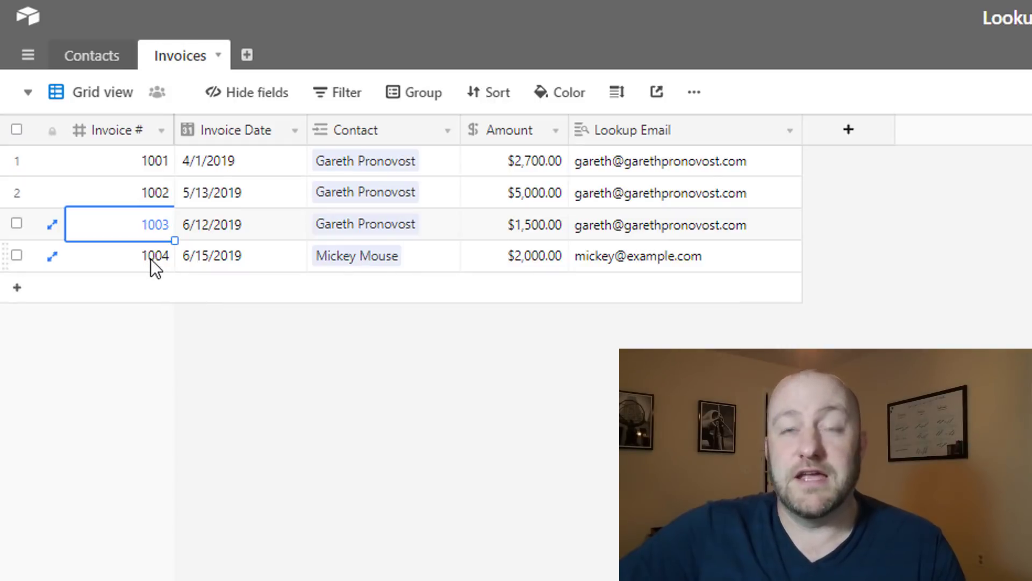
{"action": "left_click", "coordinate": [322, 350]}
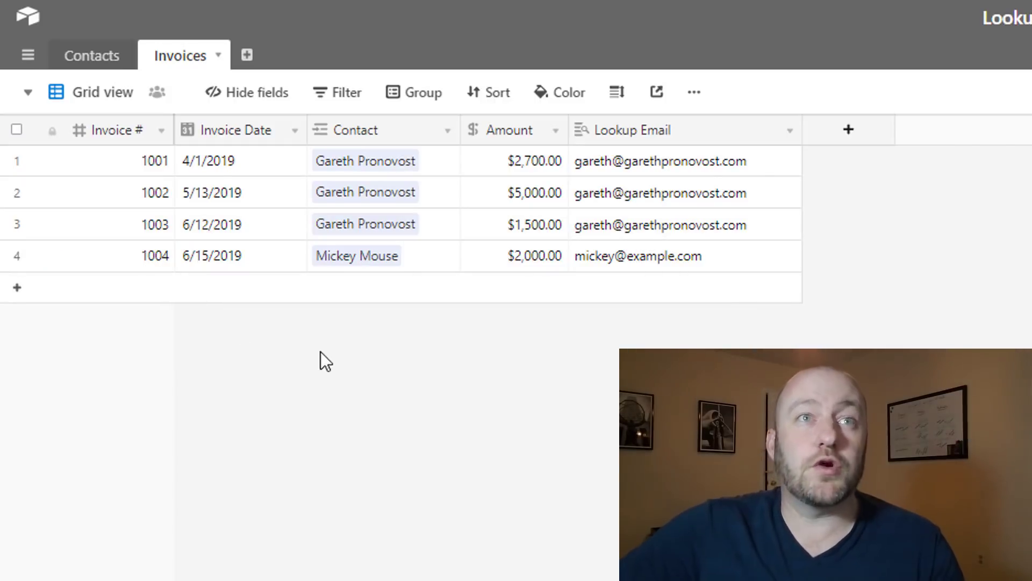
In Contacts, add a Rollup field named 'Recent Invoice'
{"action": "left_click", "coordinate": [91, 56]}
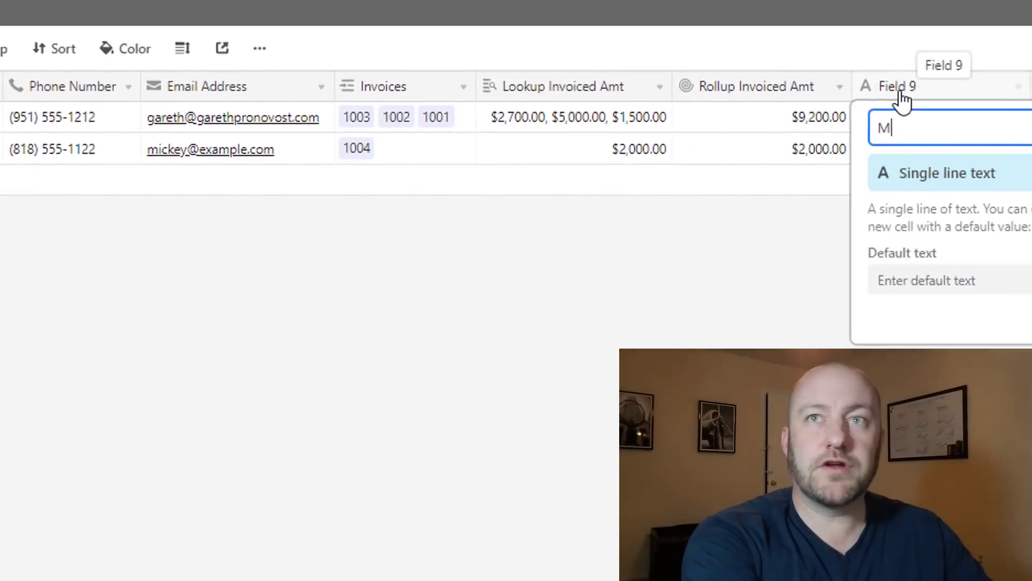
{"action": "type", "text": "a"}
{"action": "key", "text": "BackSpace"}
{"action": "key", "text": "BackSpace"}
{"action": "type", "text": "Re"}
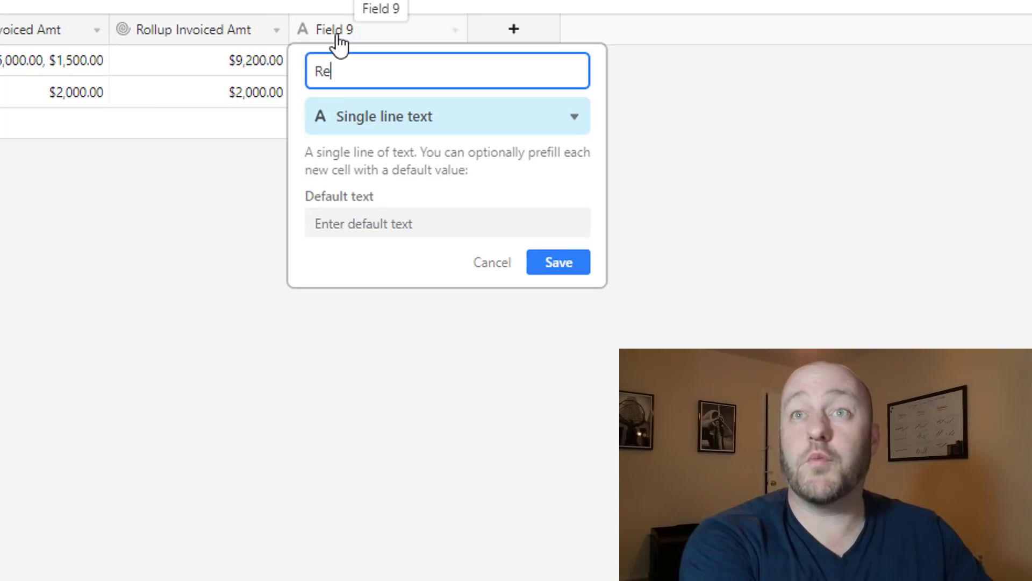
{"action": "type", "text": "cent Invoice"}
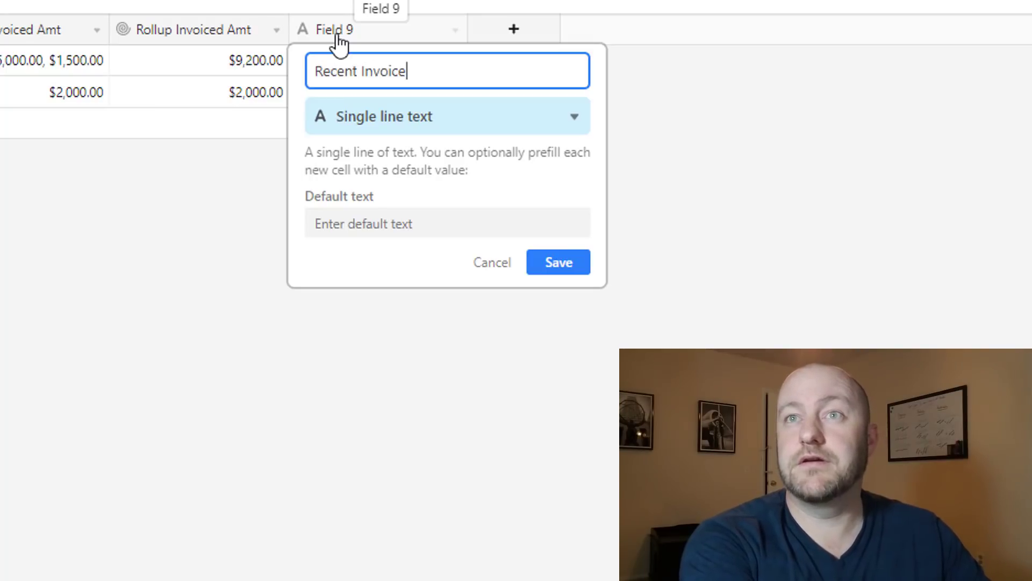
{"action": "key", "text": "Tab"}
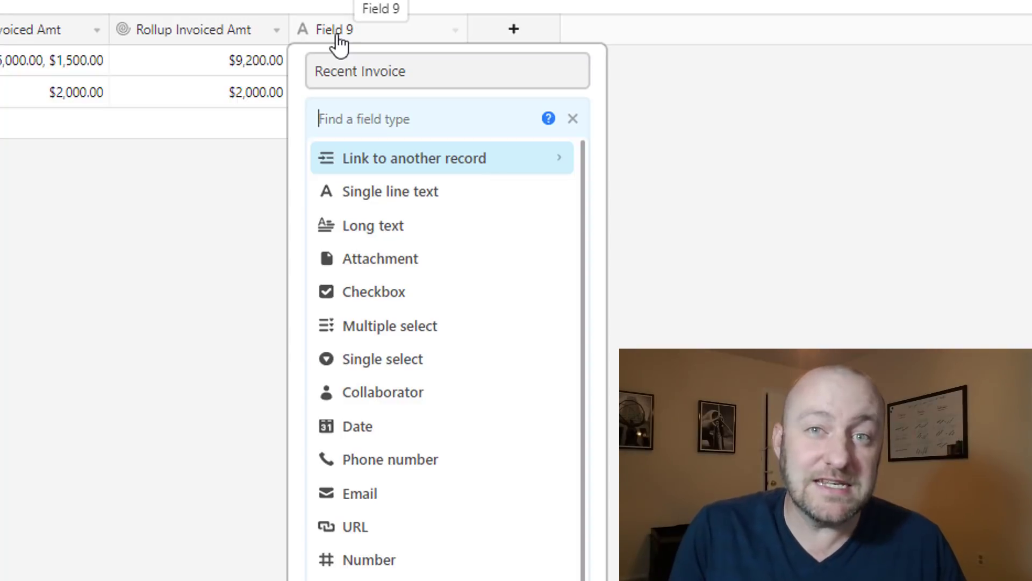
{"action": "type", "text": "Rol"}
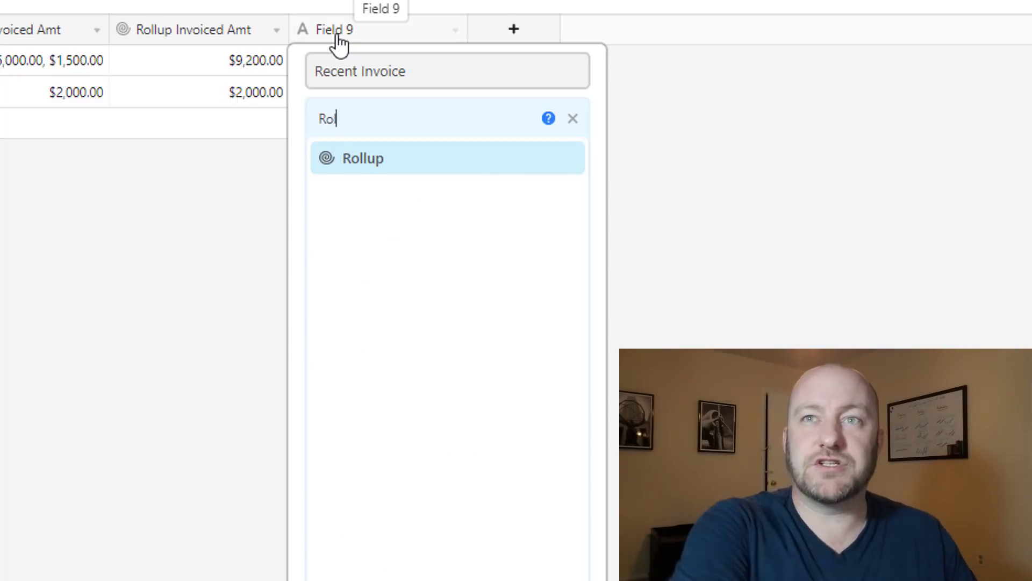
{"action": "left_click", "coordinate": [401, 161]}
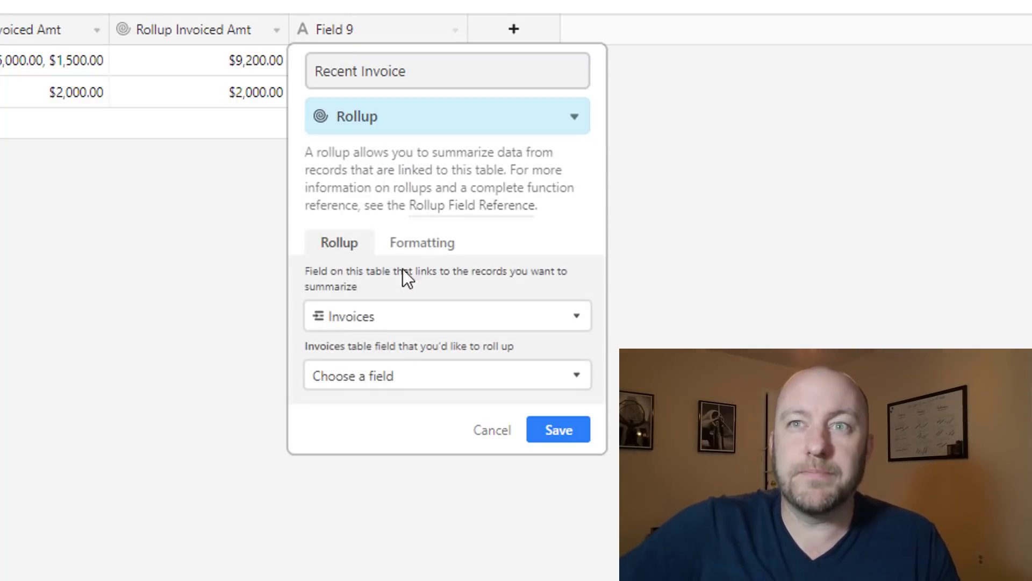
Roll up Invoices → Invoice # with MAX(values) and save, showing 1003 and 1004
{"action": "left_click", "coordinate": [376, 376]}
{"action": "left_click", "coordinate": [368, 452]}
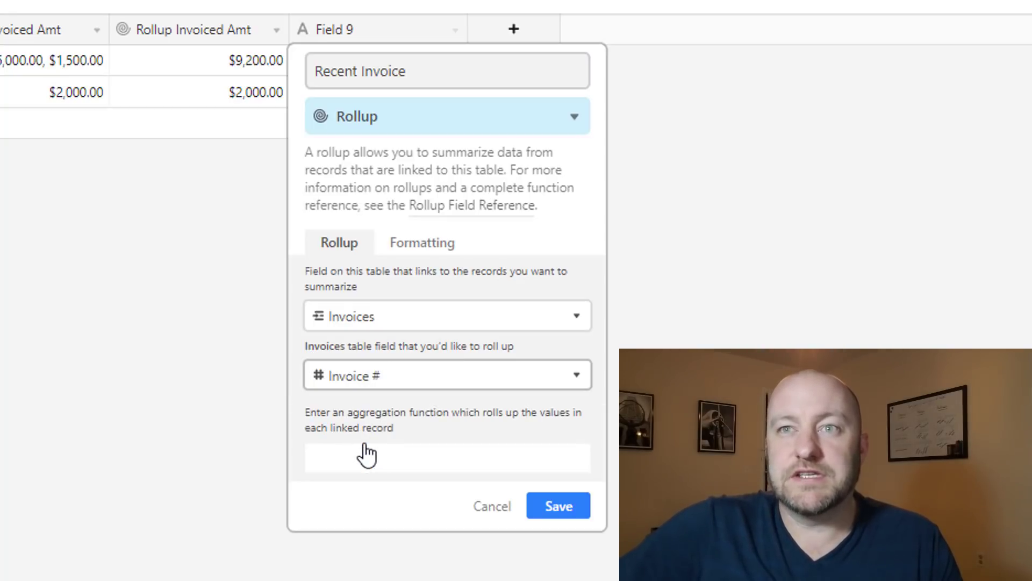
{"action": "left_click", "coordinate": [368, 453]}
{"action": "type", "text": "max"}
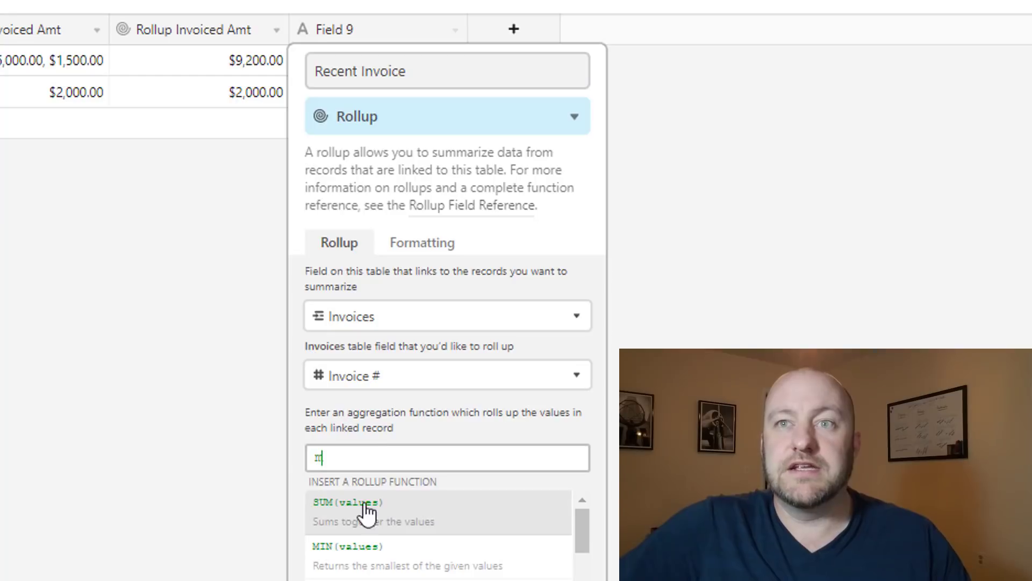
{"action": "left_click", "coordinate": [369, 521]}
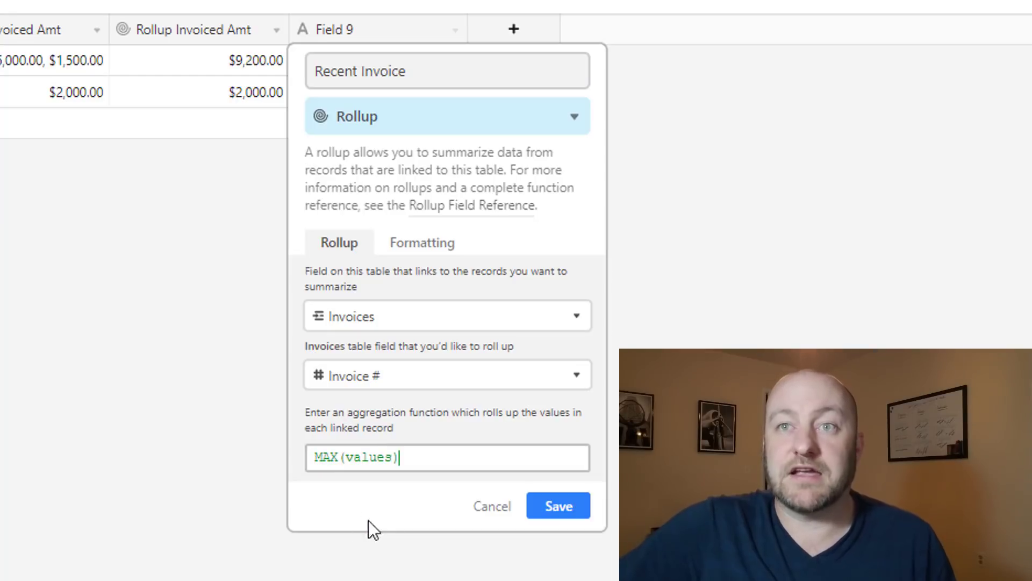
{"action": "left_click", "coordinate": [570, 507]}
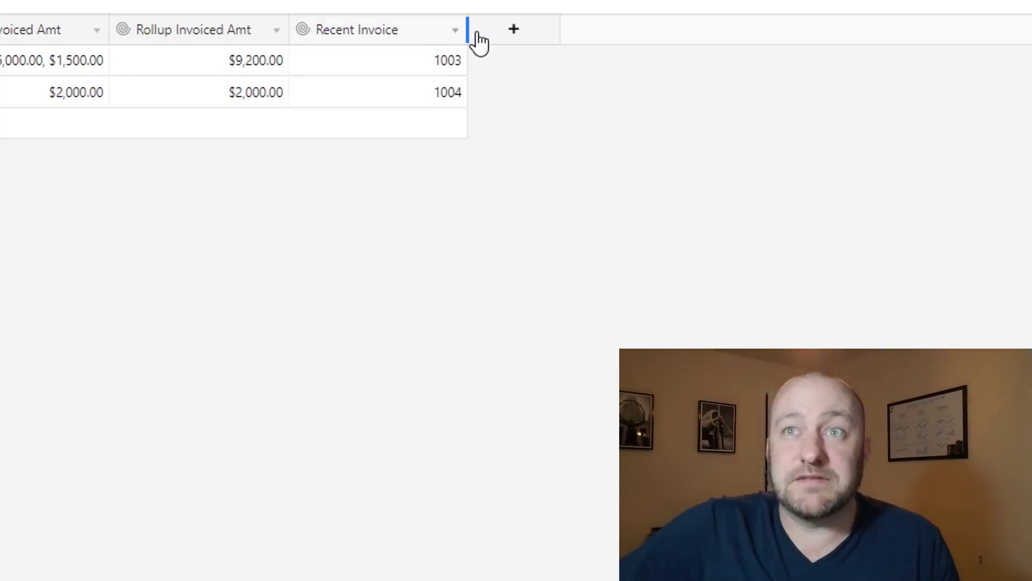
Narrow the Recent Invoice column and select the first contact's value 1003
{"action": "left_click_drag", "start_coordinate": [467, 30], "coordinate": [432, 34]}
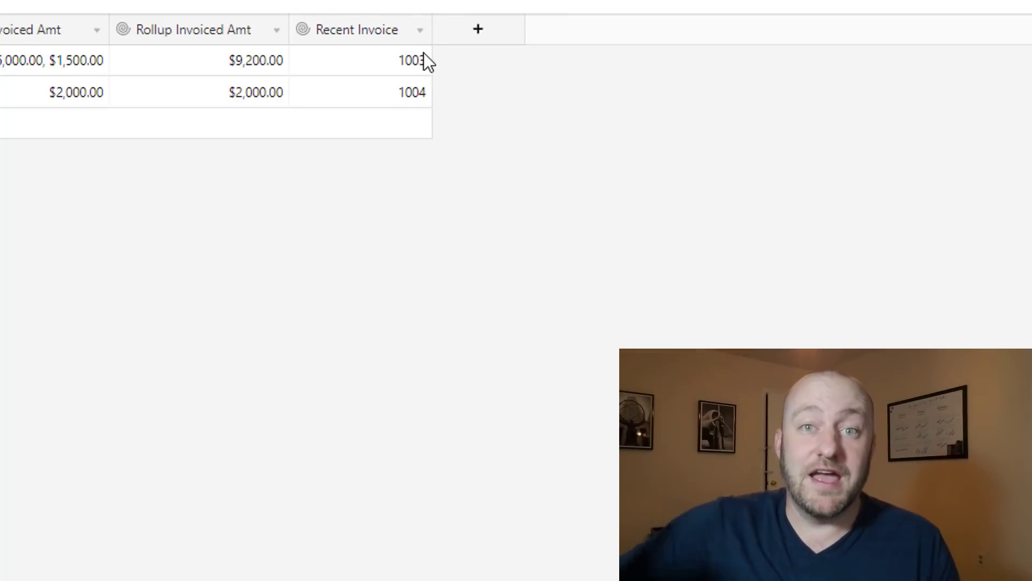
{"action": "left_click", "coordinate": [408, 64]}
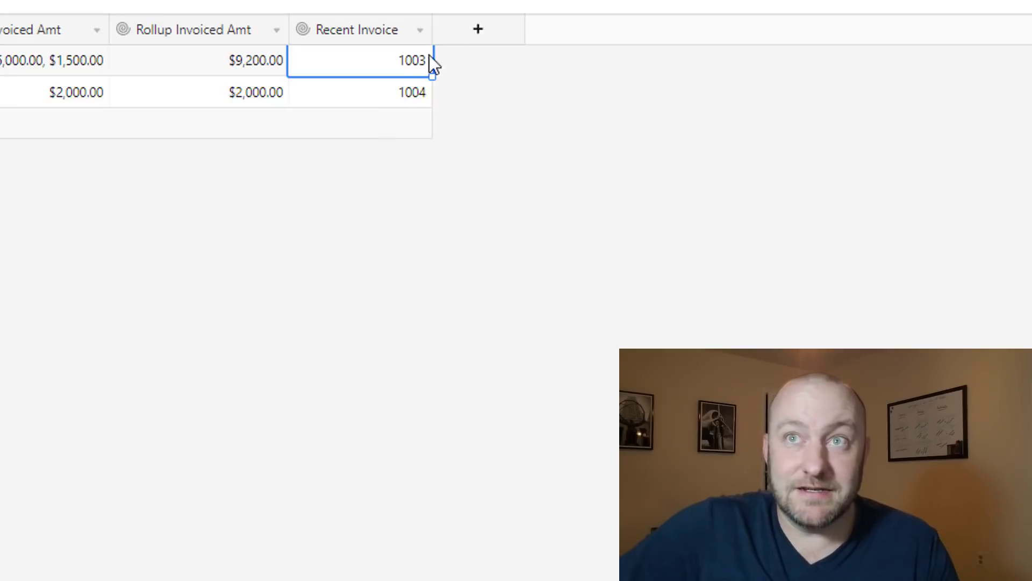
Create a 'Max Date' rollup field taking MAX(values) of the linked Invoices' Invoice Date
{"action": "left_click", "coordinate": [474, 31]}
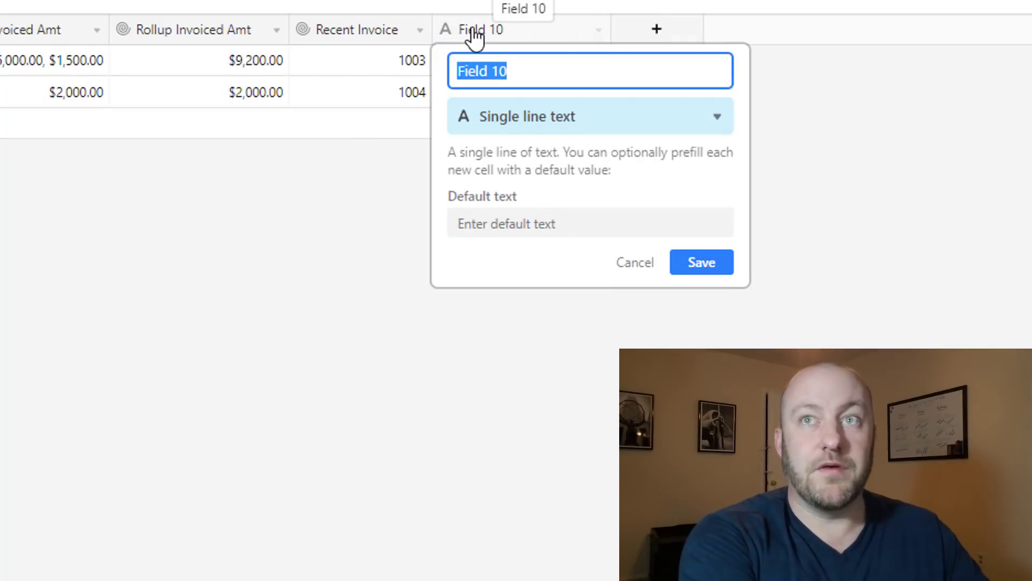
{"action": "type", "text": "Max Date"}
{"action": "key", "text": "Tab"}
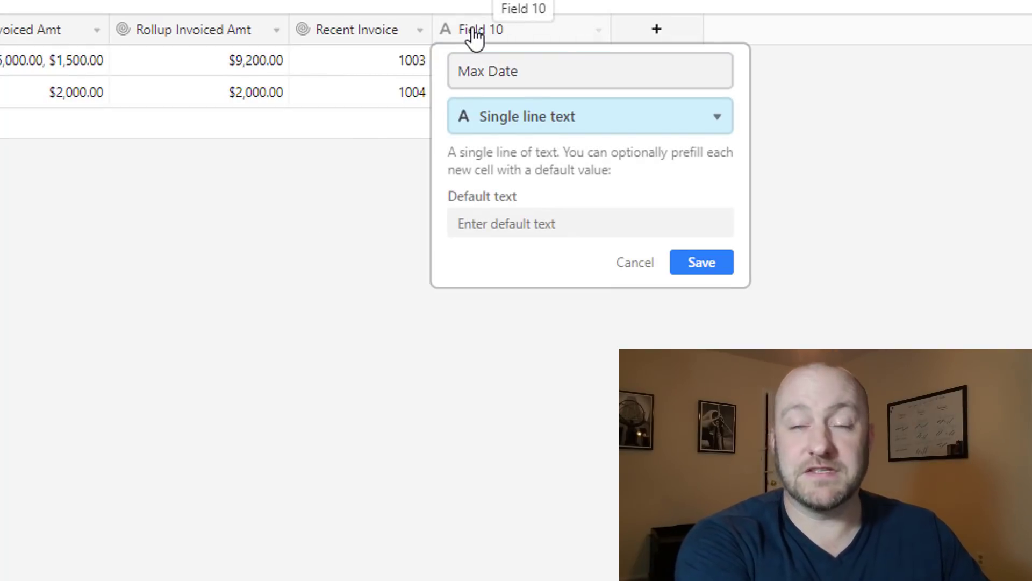
{"action": "type", "text": "roll"}
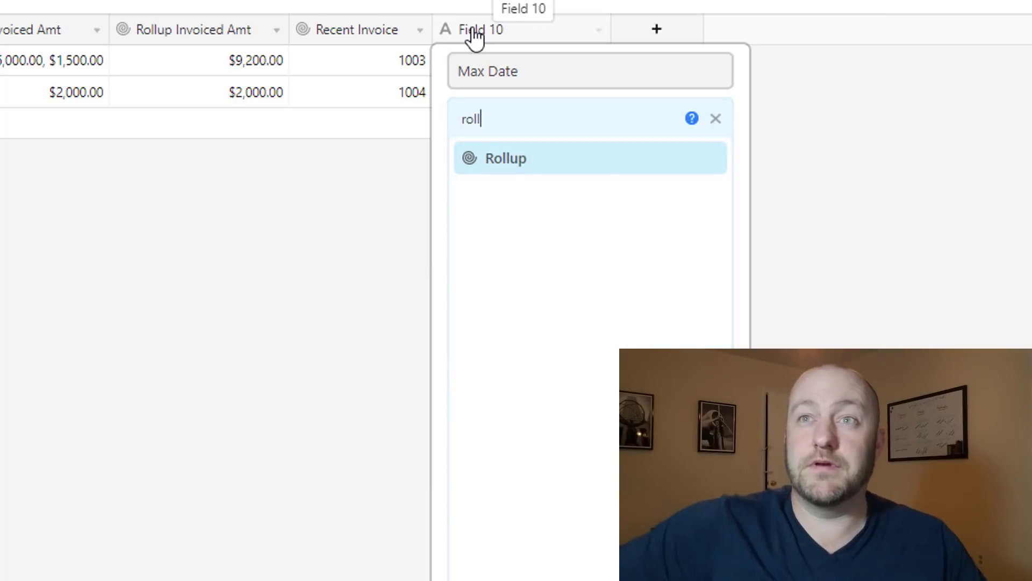
{"action": "left_click", "coordinate": [522, 159]}
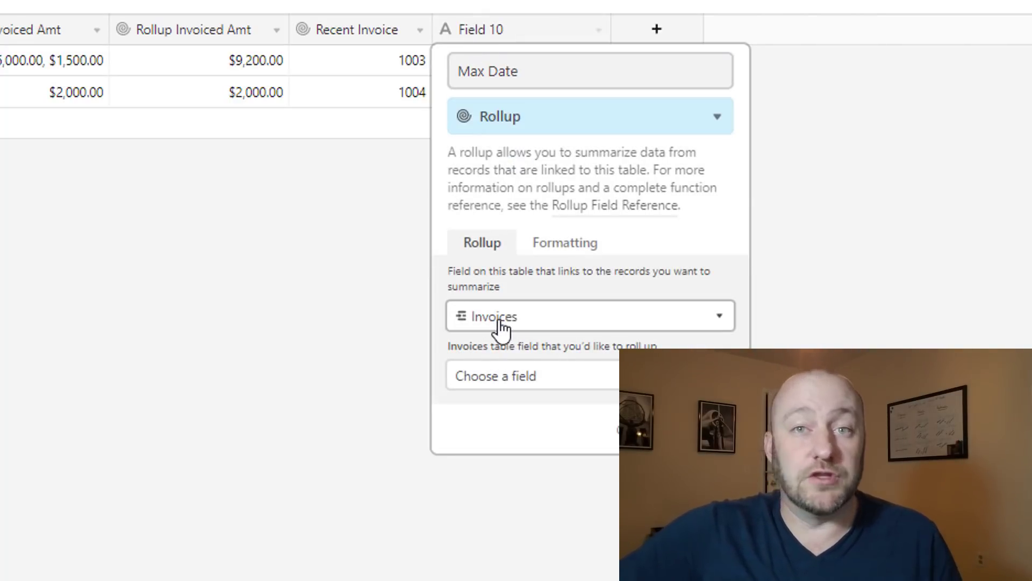
{"action": "left_click", "coordinate": [502, 378]}
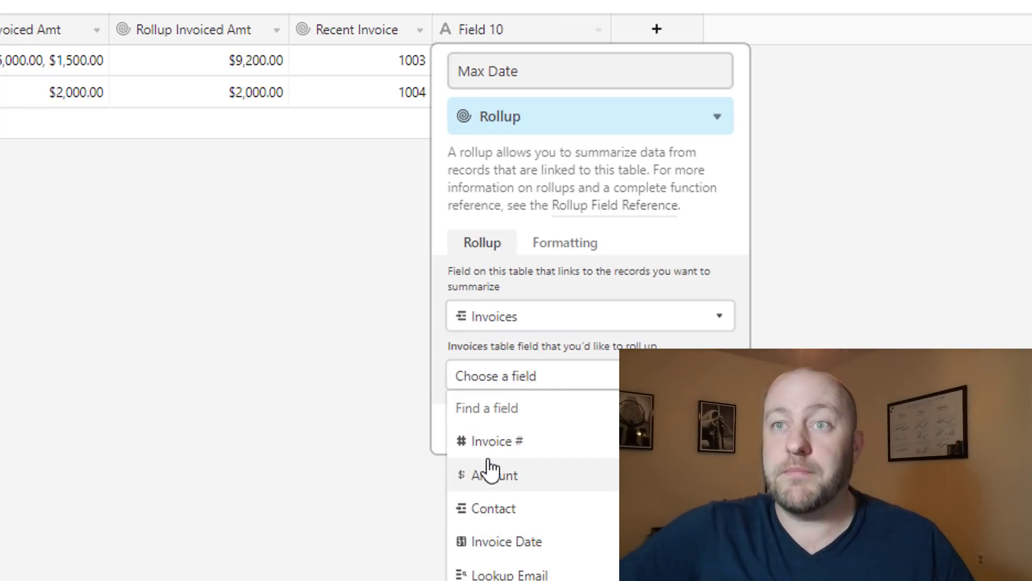
{"action": "left_click", "coordinate": [510, 544]}
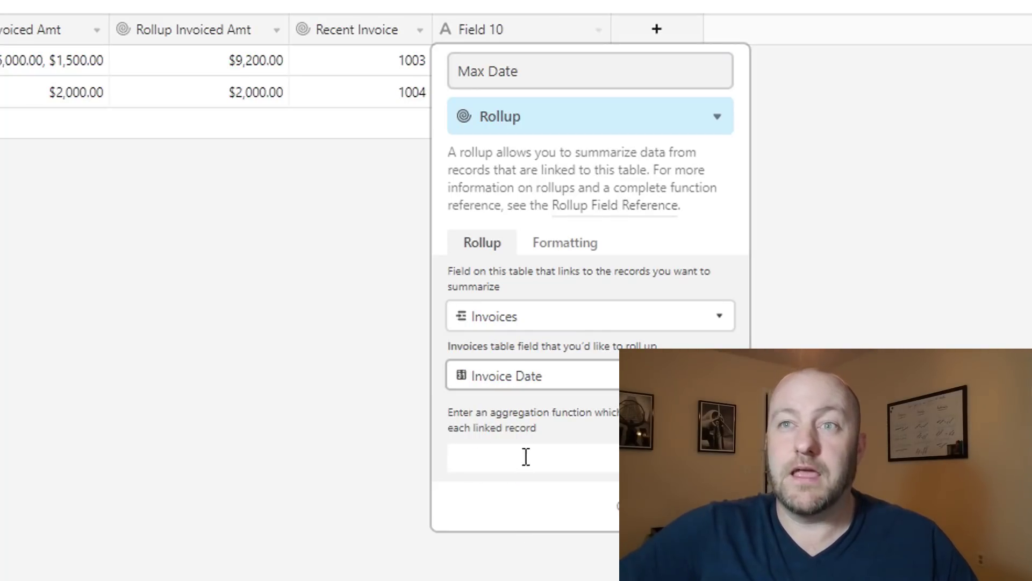
{"action": "left_click", "coordinate": [513, 456]}
{"action": "type", "text": "ma"}
{"action": "left_click", "coordinate": [513, 514]}
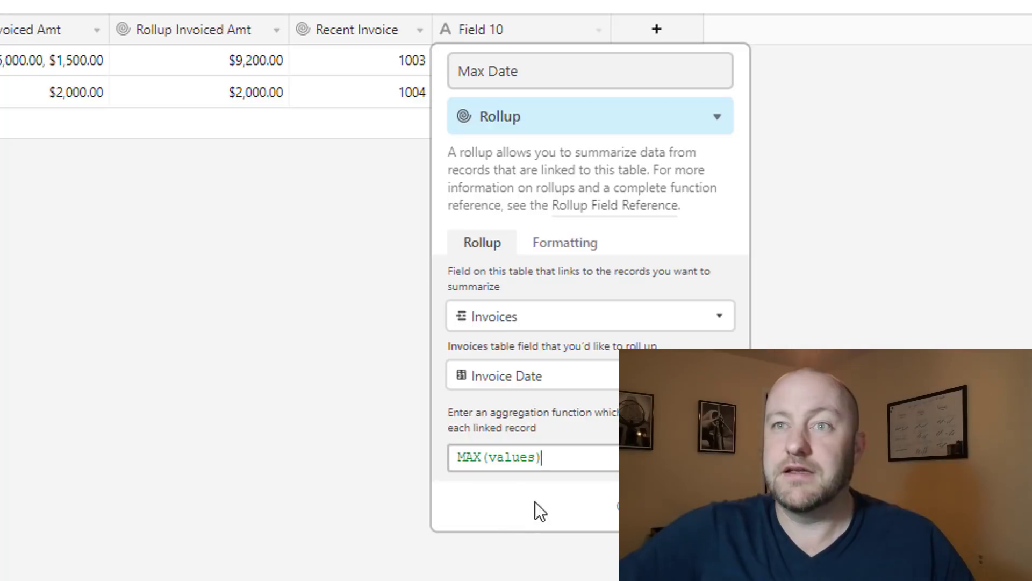
{"action": "left_click", "coordinate": [709, 506]}
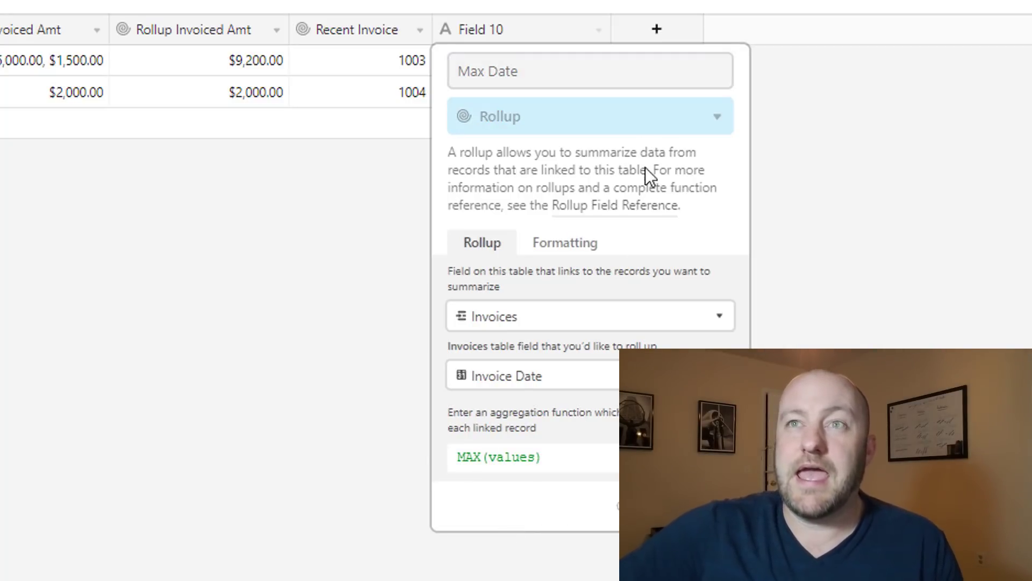
Narrow the Max Date column and check the dates 6/12/2019 and 6/15/2019
{"action": "left_click_drag", "start_coordinate": [611, 31], "coordinate": [568, 31]}
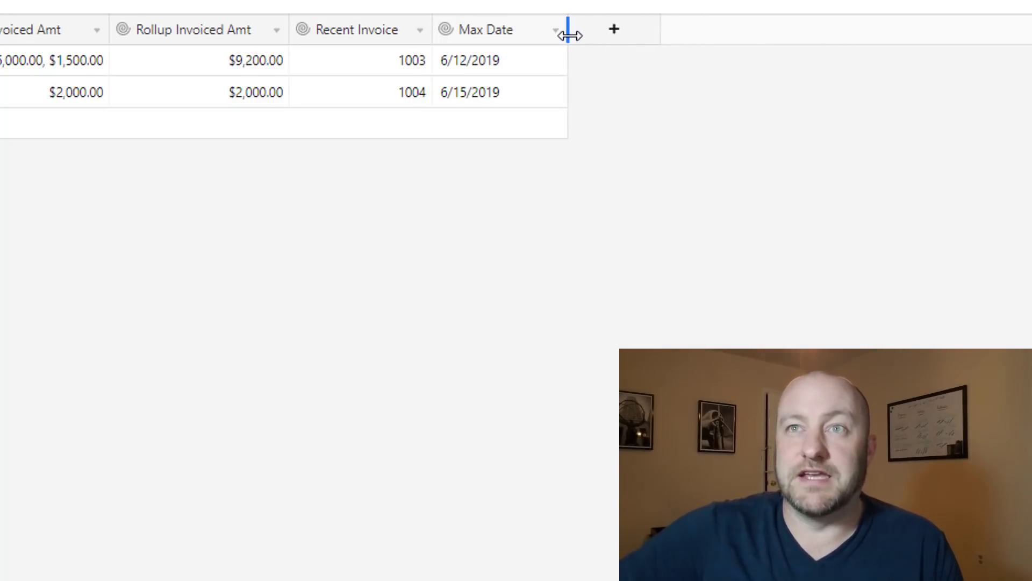
{"action": "left_click", "coordinate": [477, 61]}
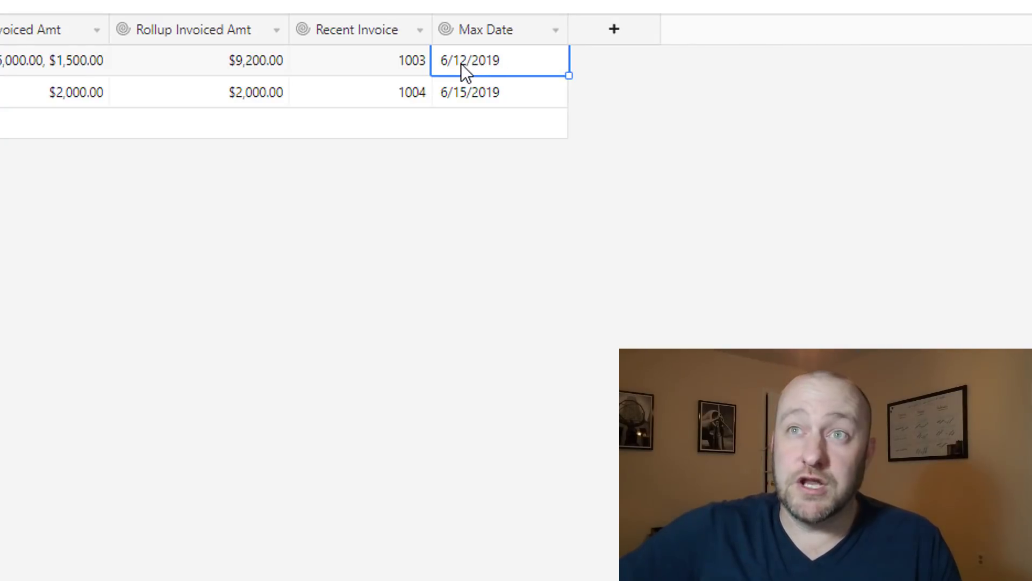
{"action": "left_click", "coordinate": [466, 94]}
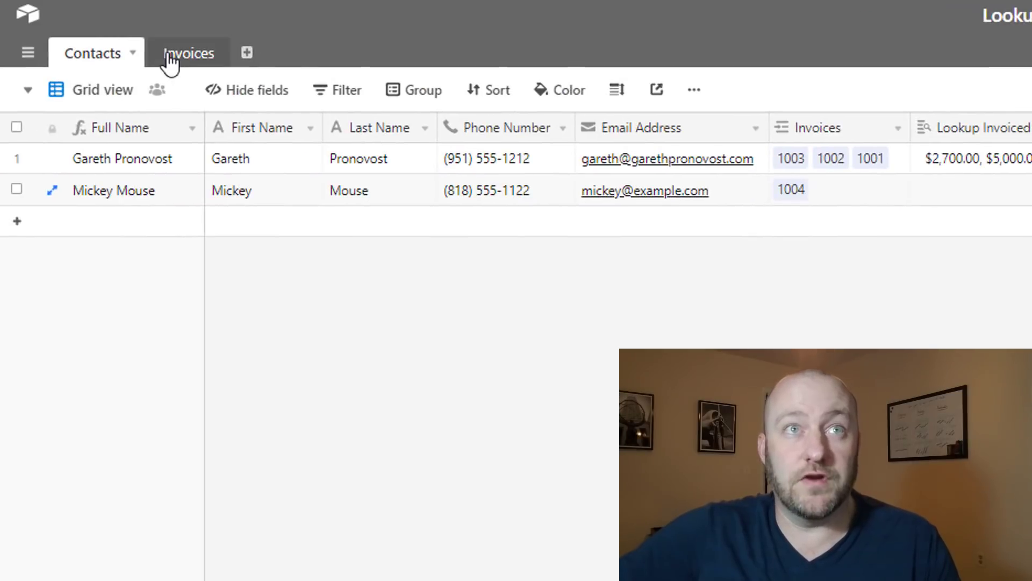
Switch to the Invoices table and review the Invoice Date values, 4/1/2019 to 6/15/2019
{"action": "left_click", "coordinate": [172, 62]}
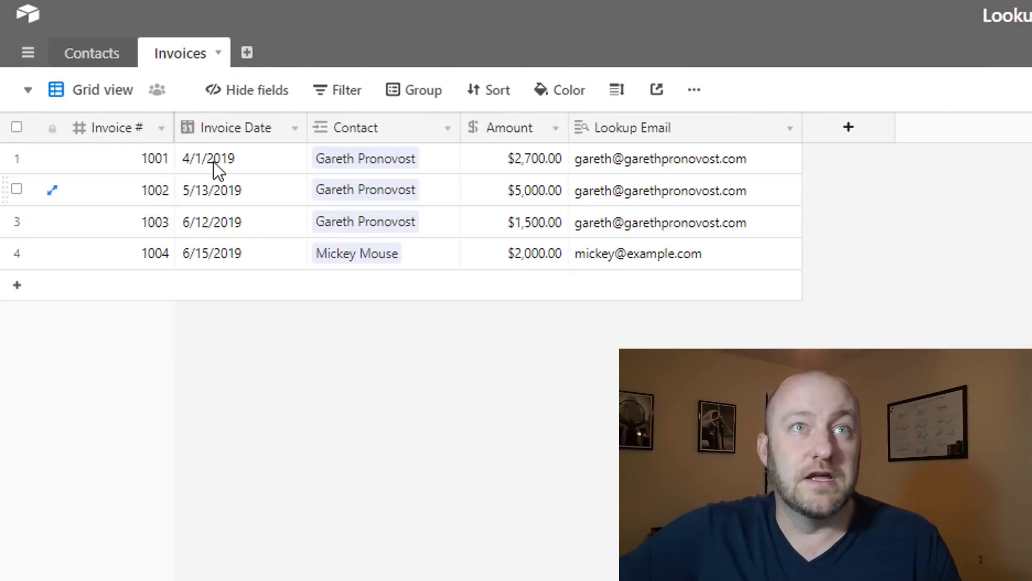
{"action": "left_click_drag", "start_coordinate": [214, 161], "coordinate": [224, 230]}
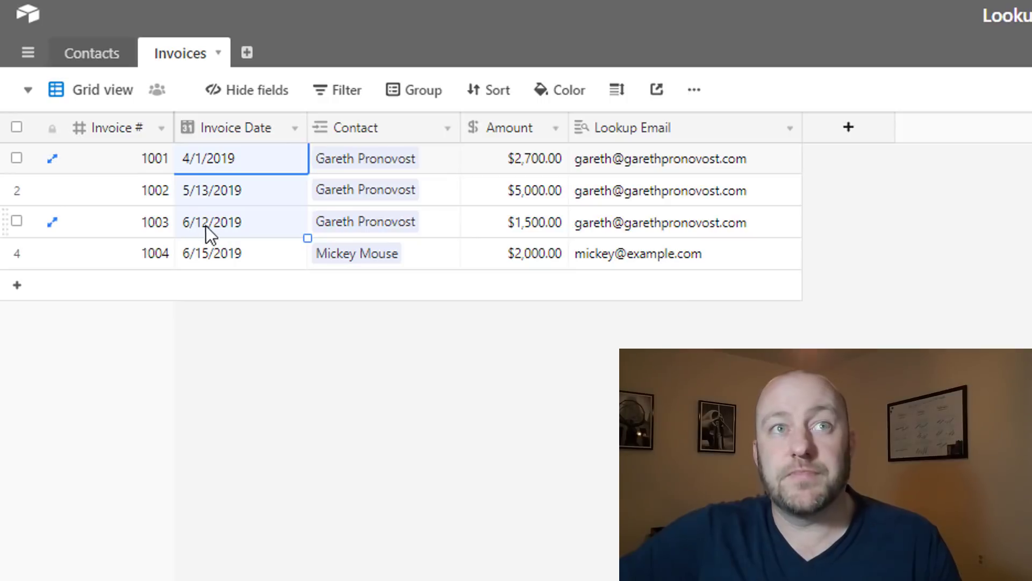
{"action": "left_click", "coordinate": [204, 255]}
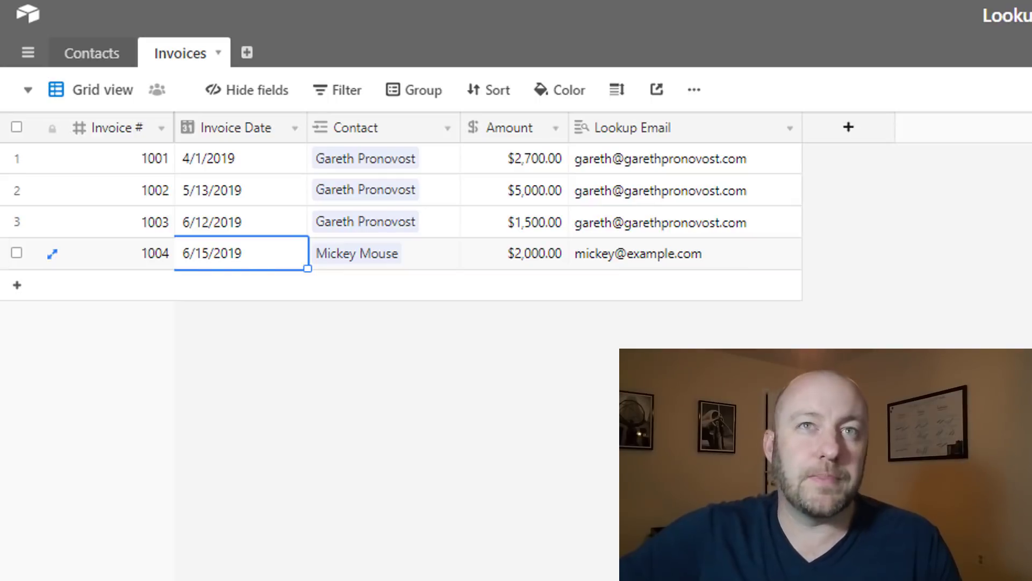
{"action": "key", "text": "Escape"}
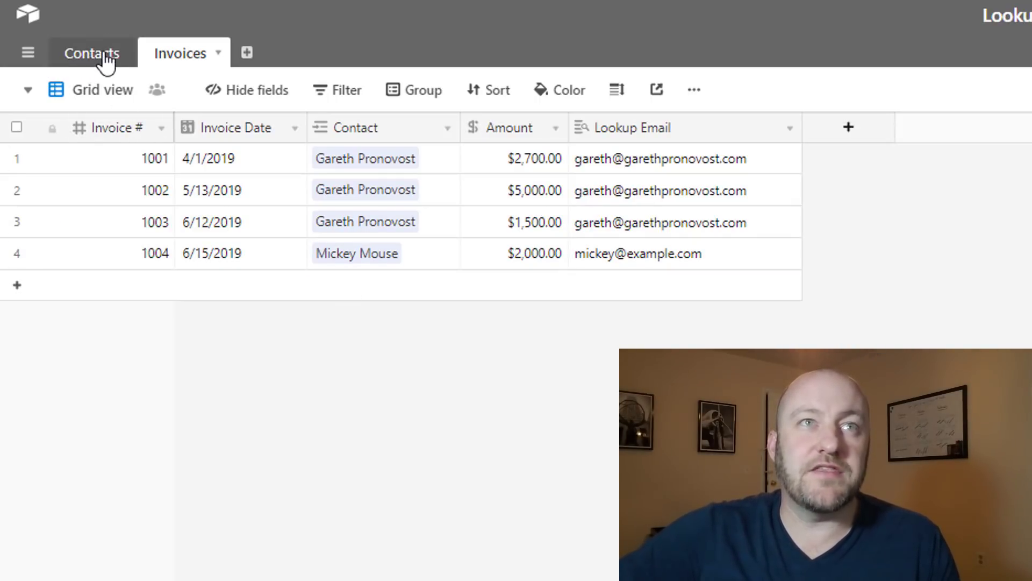
Add a 'Lookup Max Date' lookup field pulling the contact's Max Date into Invoices
{"action": "left_click", "coordinate": [847, 131]}
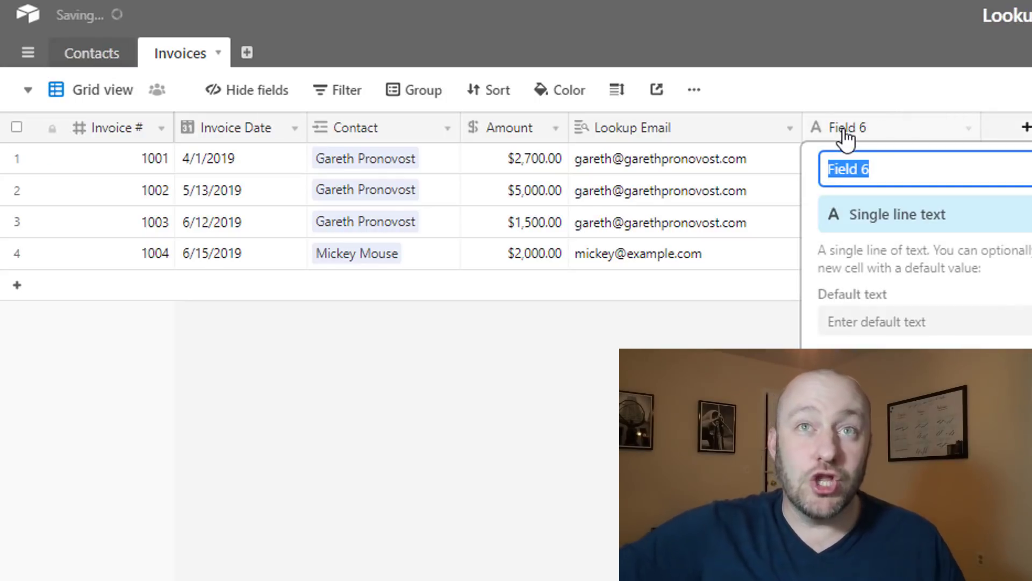
{"action": "type", "text": "Looku"}
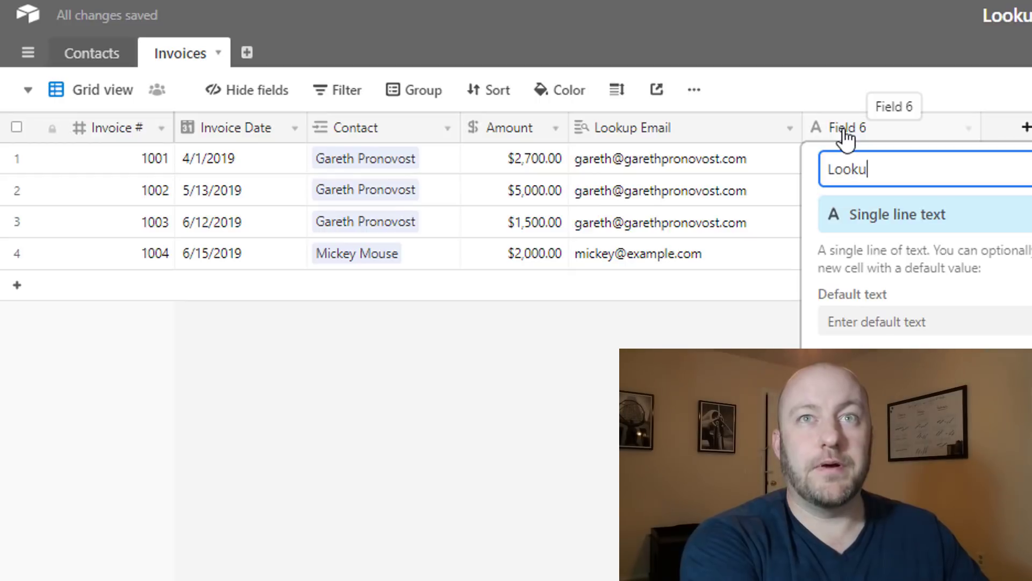
{"action": "type", "text": "p Max Date"}
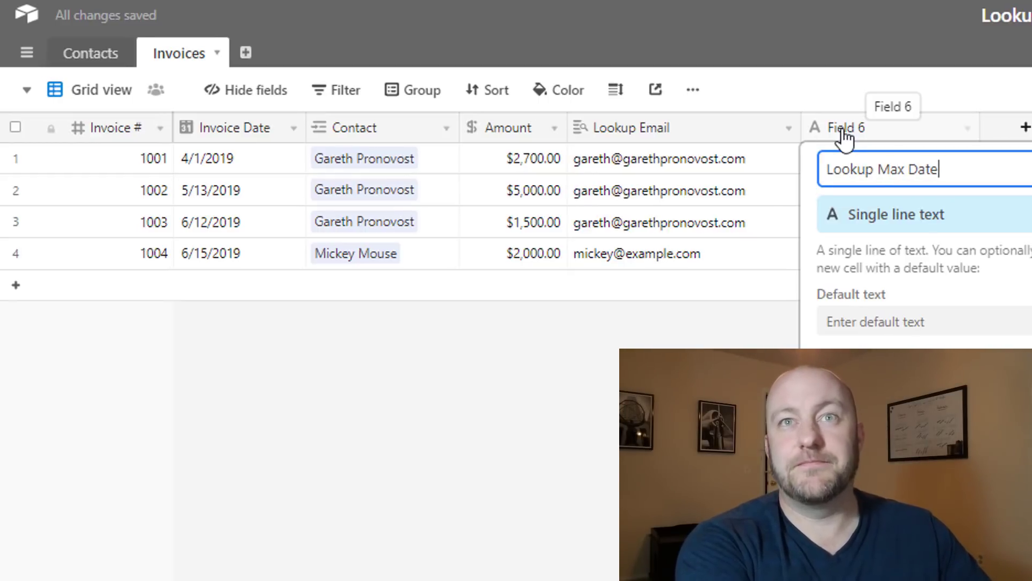
{"action": "key", "text": "Tab"}
{"action": "type", "text": "look"}
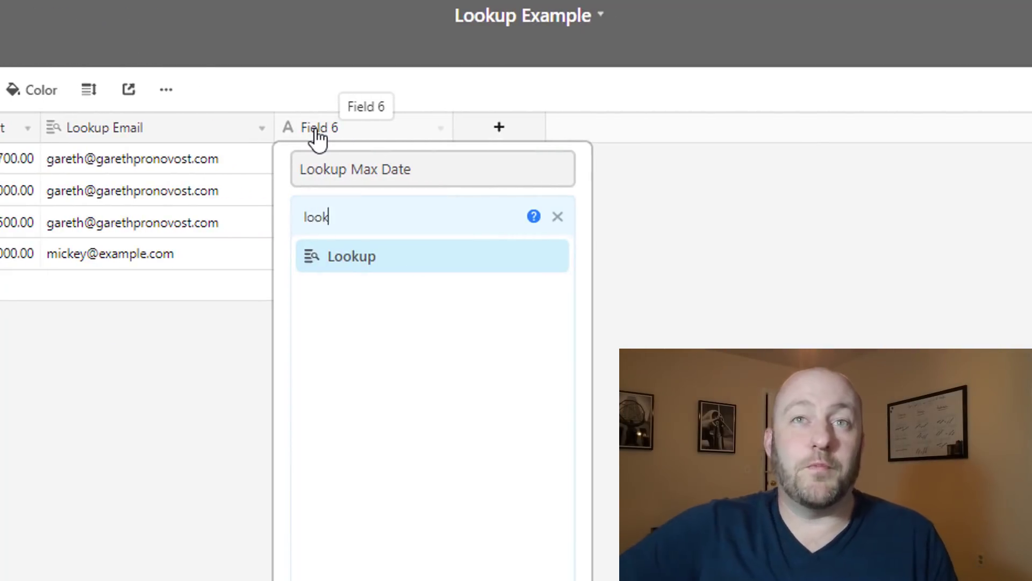
{"action": "left_click", "coordinate": [357, 263]}
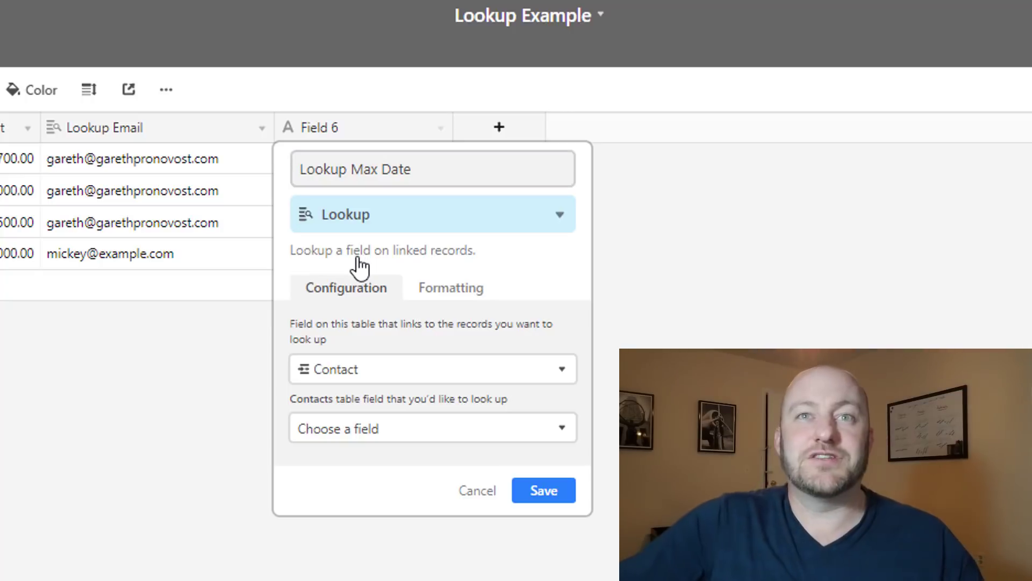
{"action": "left_click", "coordinate": [375, 430]}
{"action": "scroll", "coordinate": [375, 533], "scroll_direction": "down", "scroll_amount": 3}
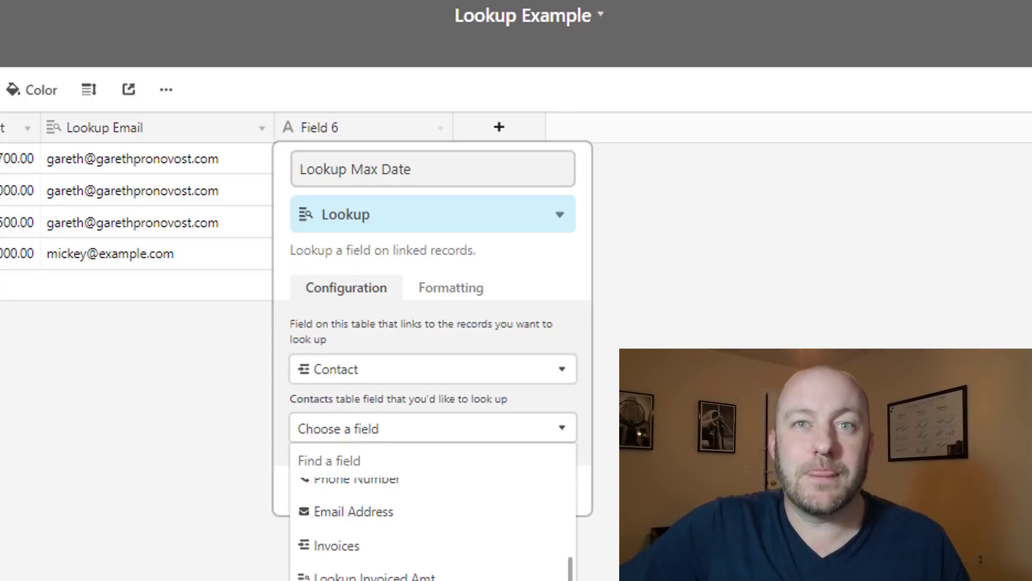
{"action": "left_click", "coordinate": [355, 578]}
{"action": "left_click", "coordinate": [570, 494]}
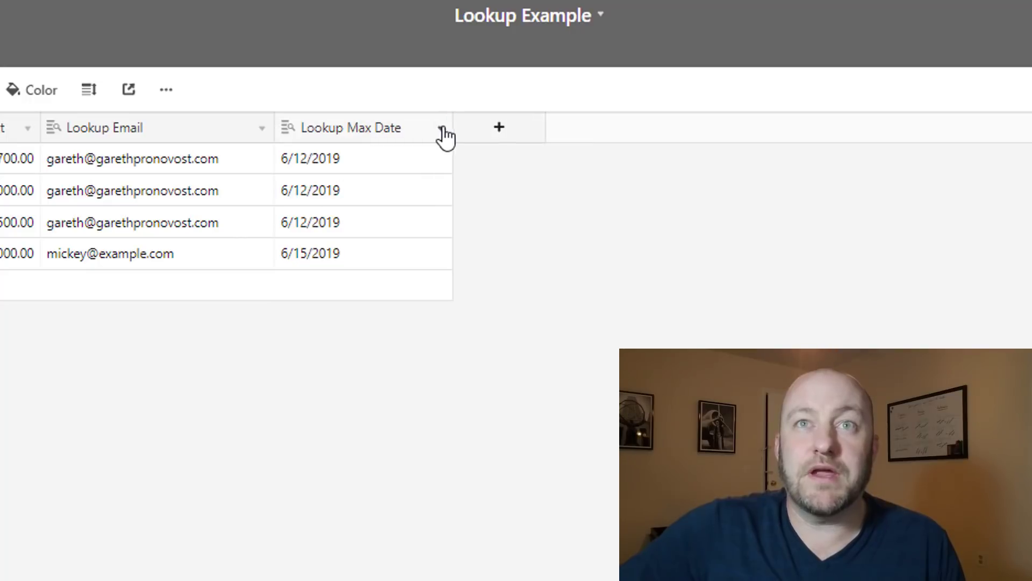
Narrow the Lookup Max Date column and check its values 6/12/2019 and 6/15/2019
{"action": "left_click_drag", "start_coordinate": [444, 128], "coordinate": [419, 128]}
{"action": "left_click", "coordinate": [303, 172]}
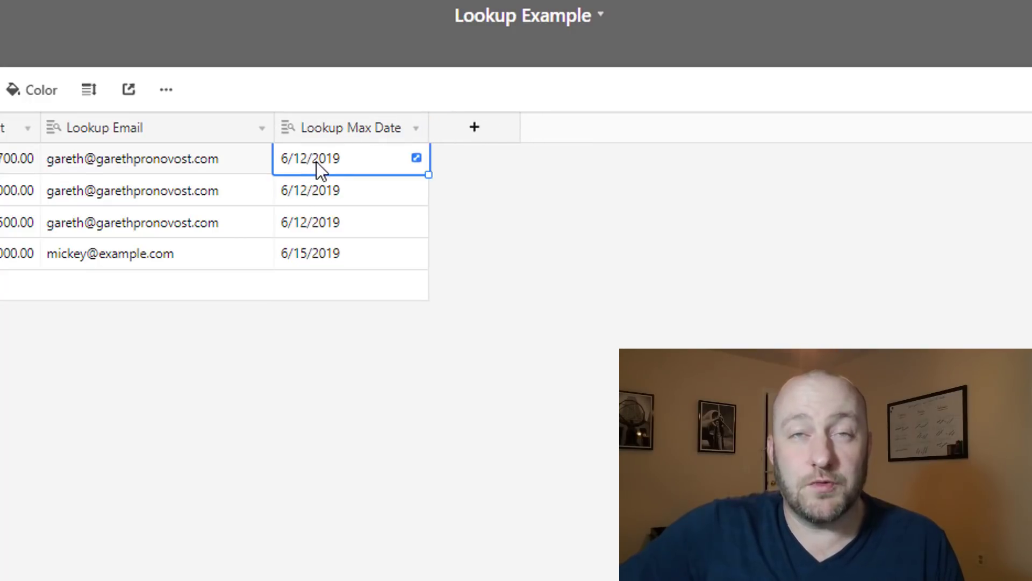
{"action": "left_click", "coordinate": [313, 255]}
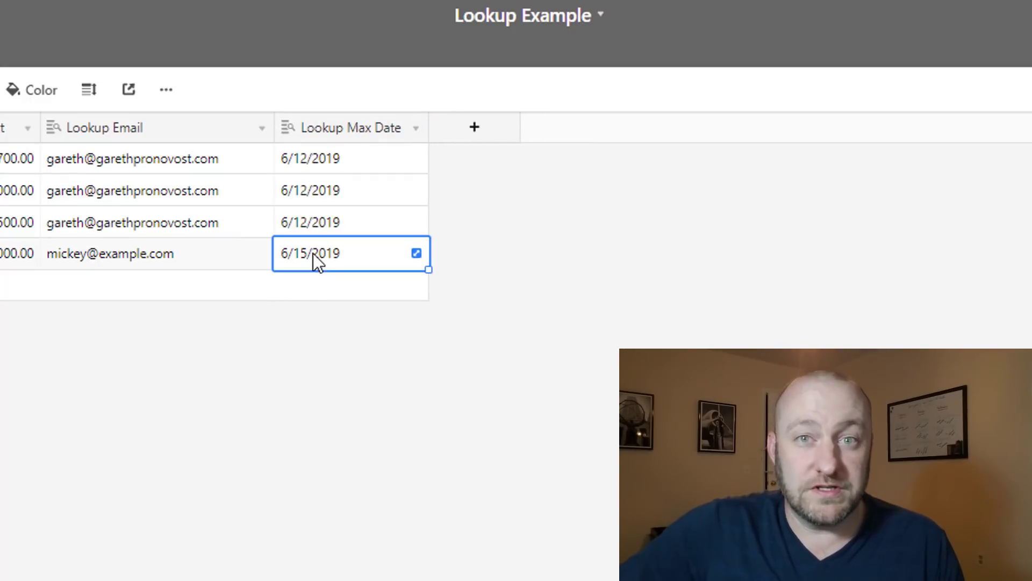
{"action": "left_click", "coordinate": [399, 436]}
{"action": "left_click", "coordinate": [474, 128]}
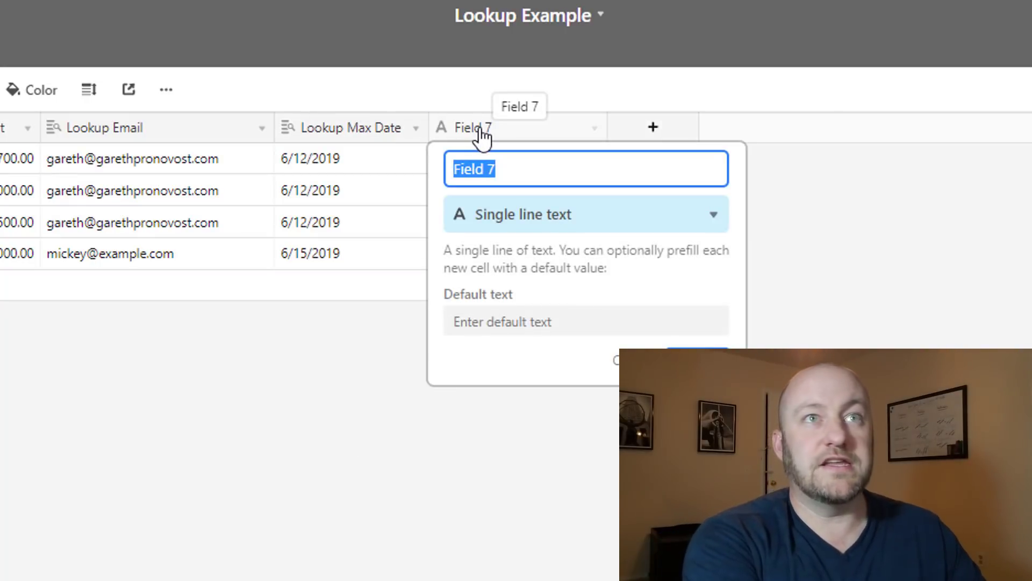
Name the new field 'Invoice # (Max Date)' and make it a Formula field
{"action": "key", "text": "BackSpace"}
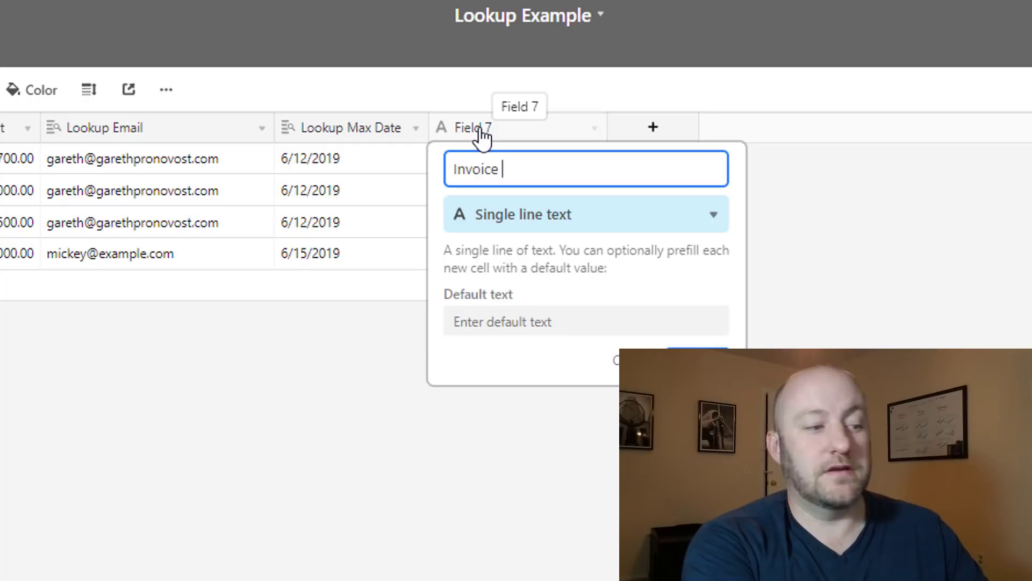
{"action": "type", "text": "Invoice # M"}
{"action": "key", "text": "BackSpace"}
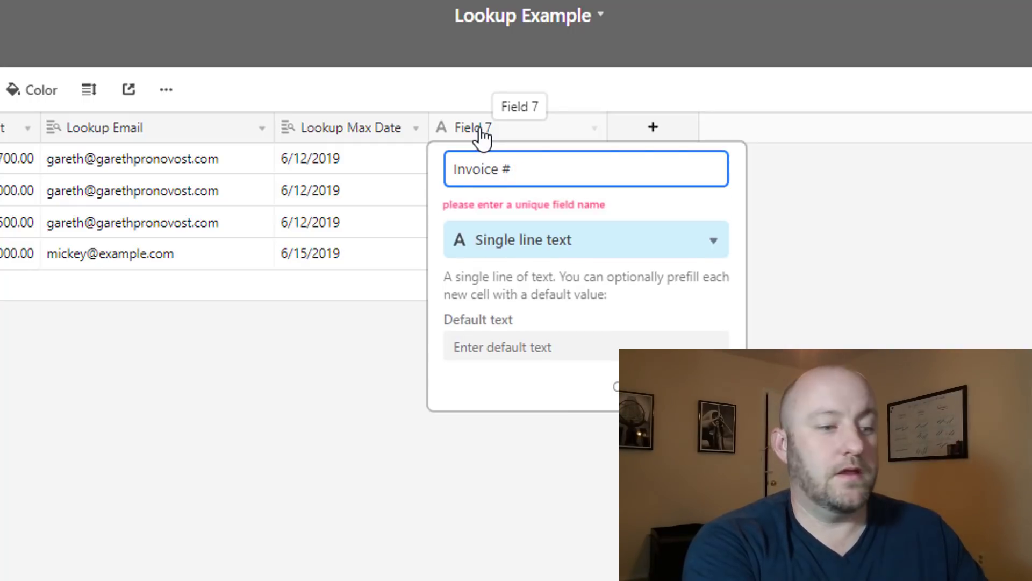
{"action": "type", "text": "(Max"}
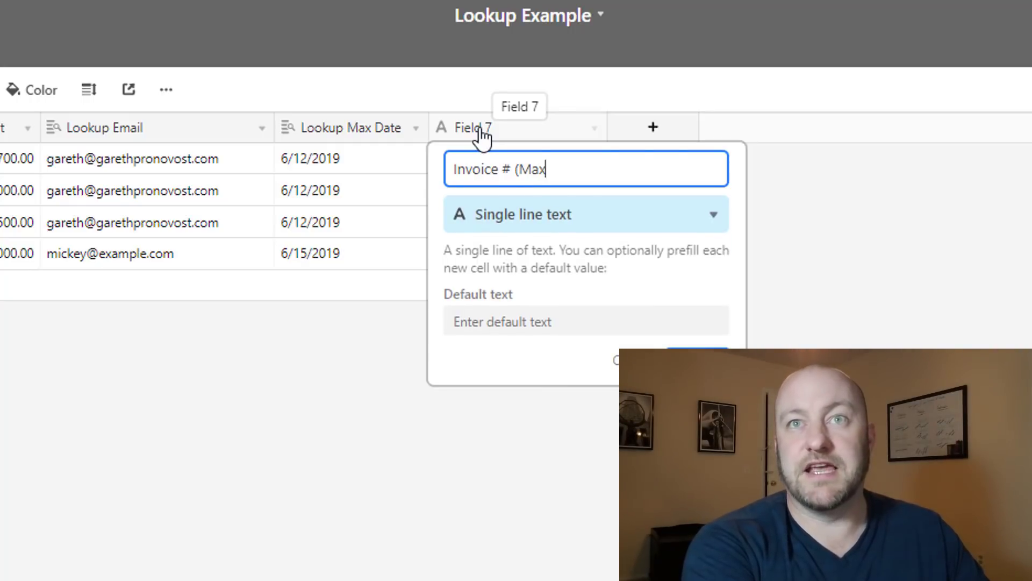
{"action": "type", "text": " Date)"}
{"action": "key", "text": "Tab"}
{"action": "type", "text": "fo"}
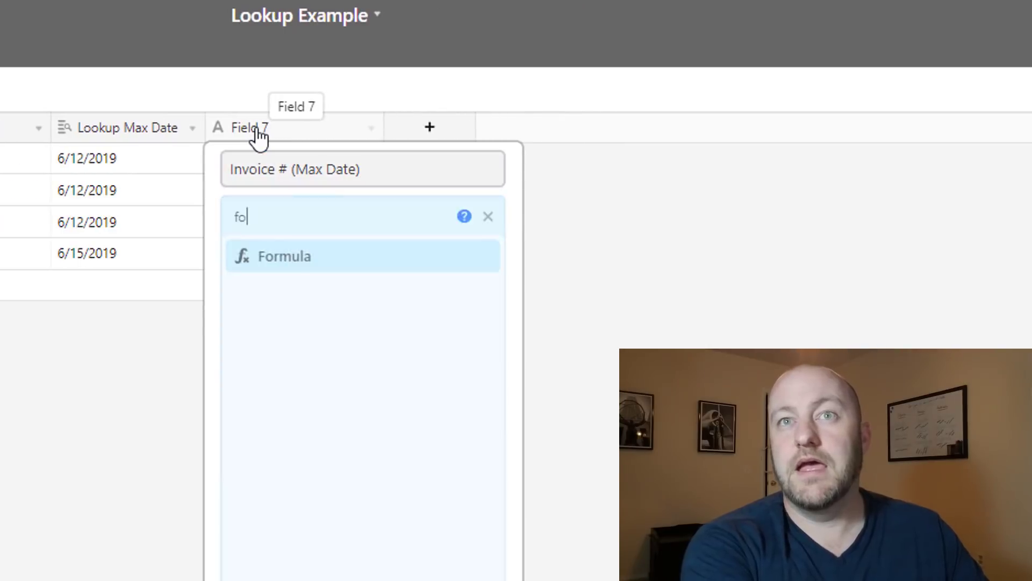
{"action": "key", "text": "Return"}
Enter the formula IF({Invoice Date}={Lookup Max Date},{Invoice #}) and save the field
{"action": "left_click", "coordinate": [320, 378]}
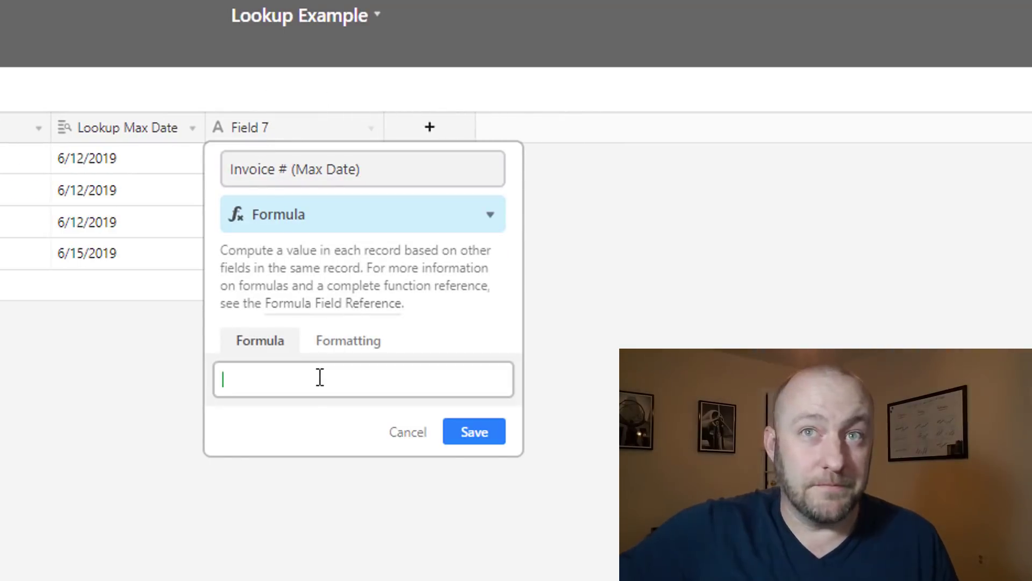
{"action": "type", "text": "if("}
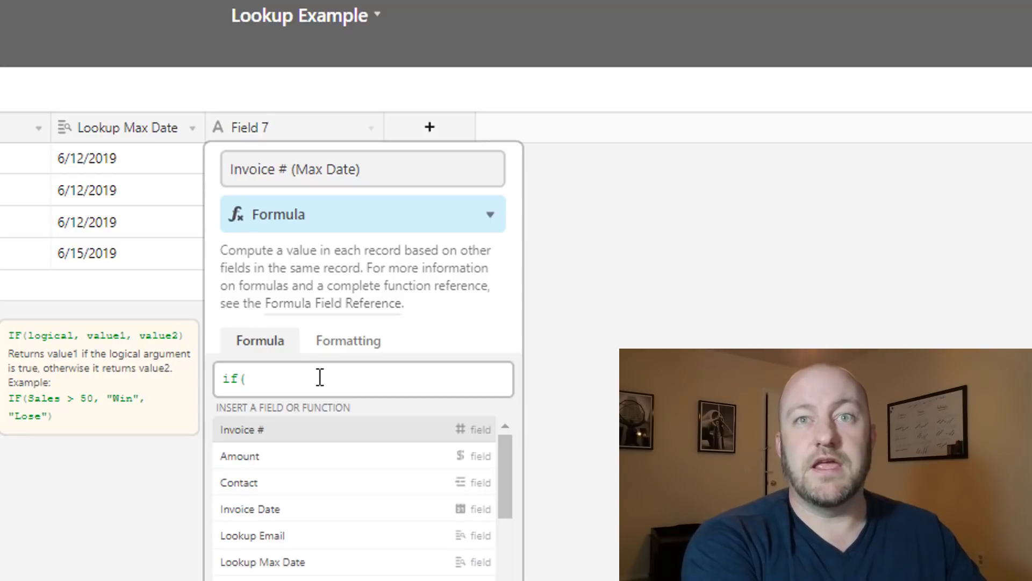
{"action": "type", "text": "inv"}
{"action": "key", "text": "Down"}
{"action": "key", "text": "Tab"}
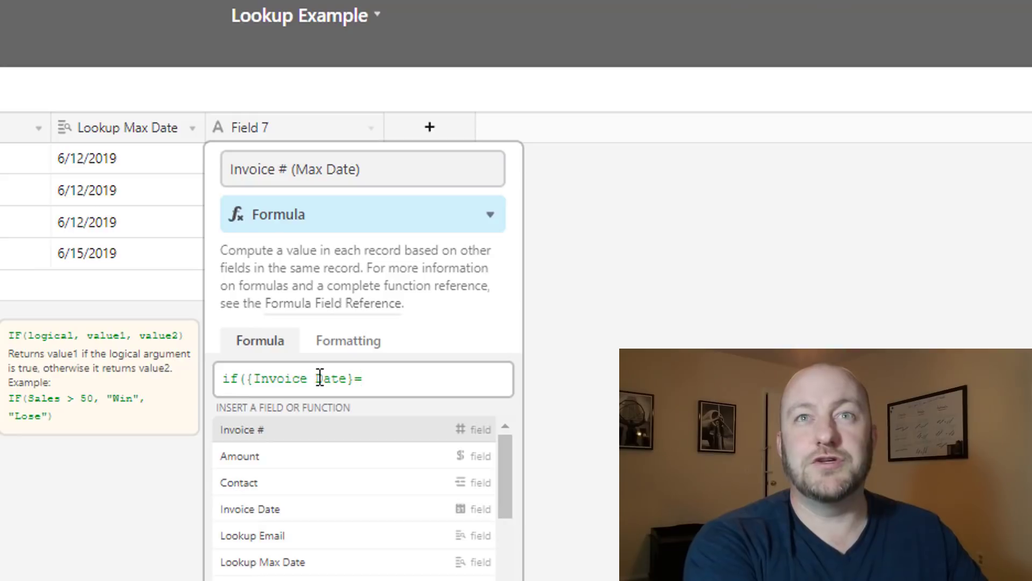
{"action": "type", "text": "look"}
{"action": "key", "text": "Down"}
{"action": "key", "text": "Tab"}
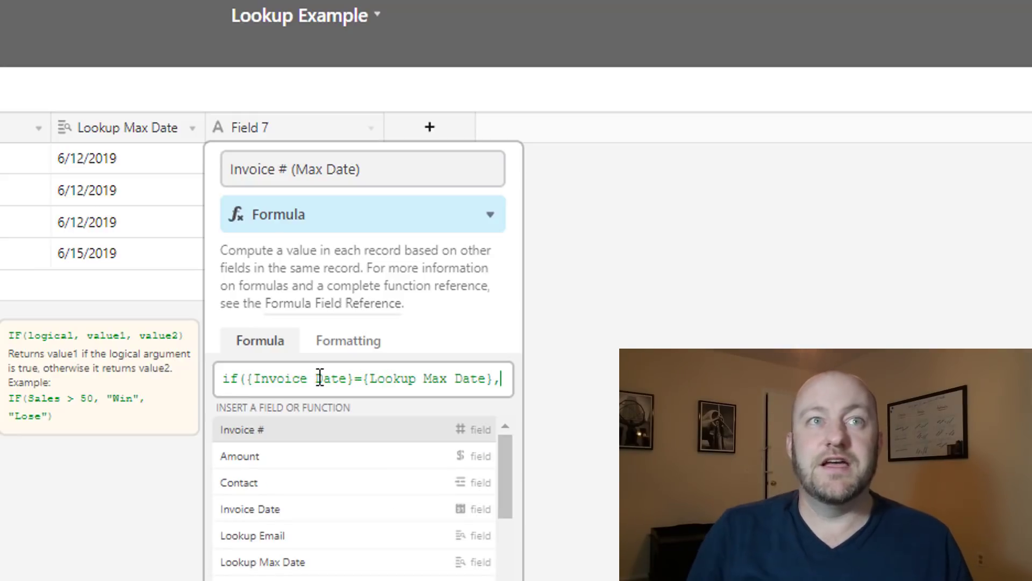
{"action": "type", "text": ",inv"}
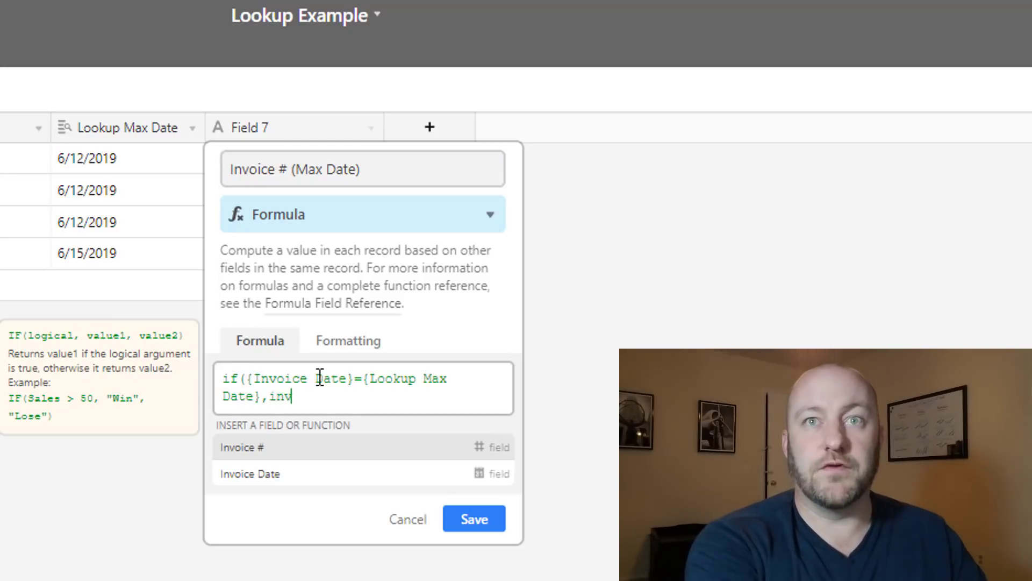
{"action": "key", "text": "Tab"}
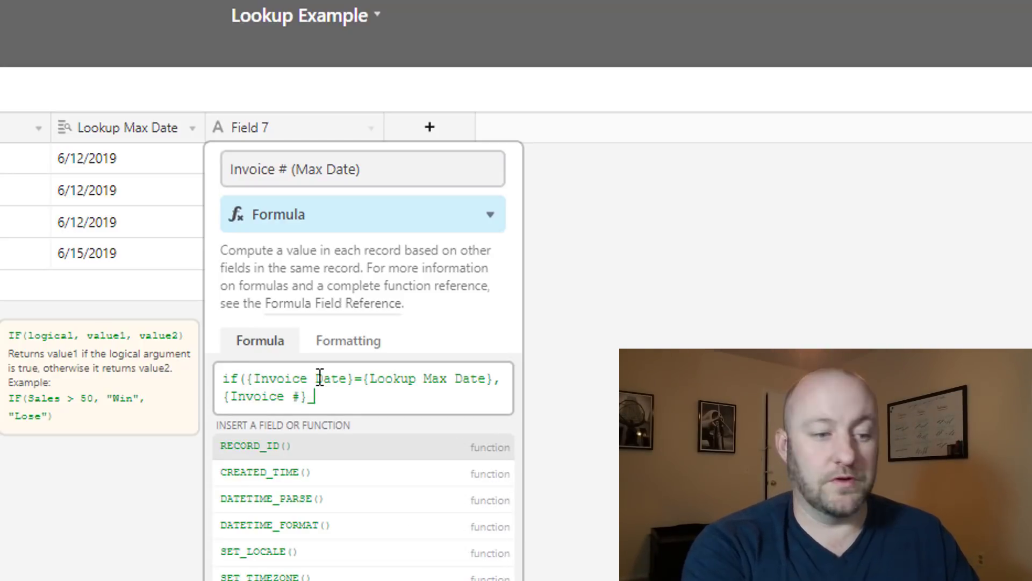
{"action": "type", "text": ")"}
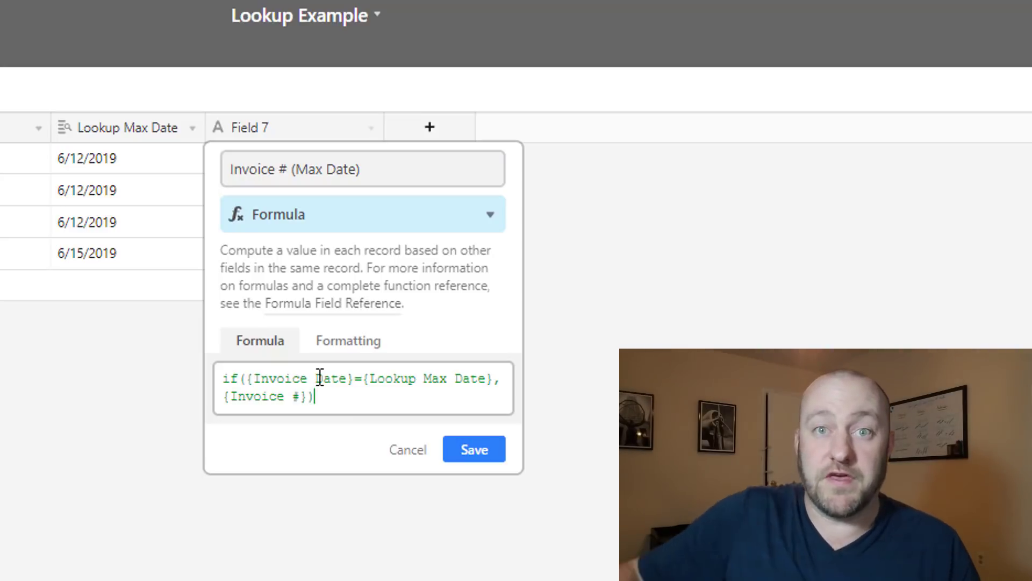
{"action": "left_click", "coordinate": [455, 456]}
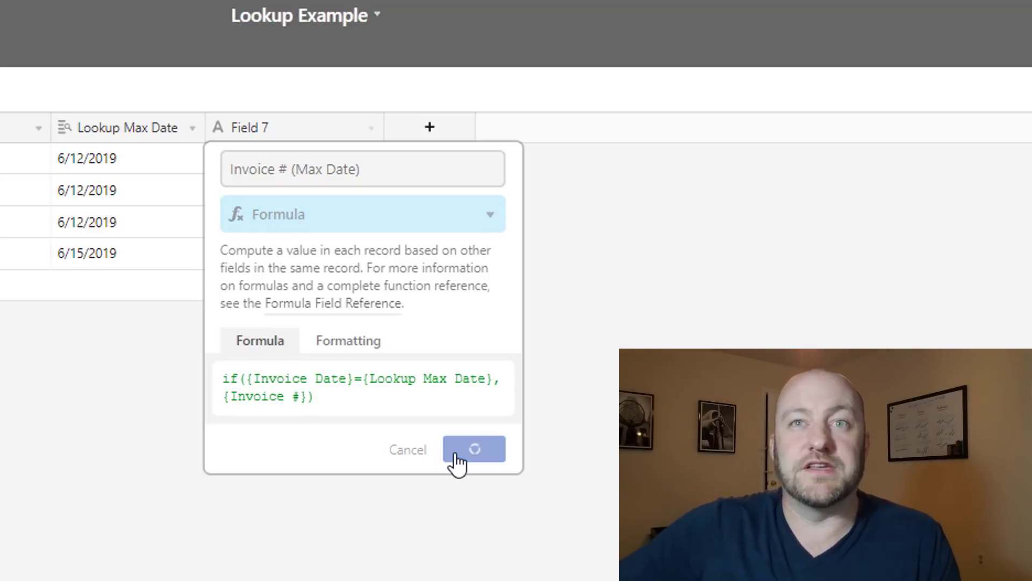
Compare each invoice's date with its Lookup Max Date, confirming row 3 returns 1003
{"action": "left_click_drag", "start_coordinate": [383, 124], "coordinate": [376, 123]}
{"action": "left_click", "coordinate": [336, 225]}
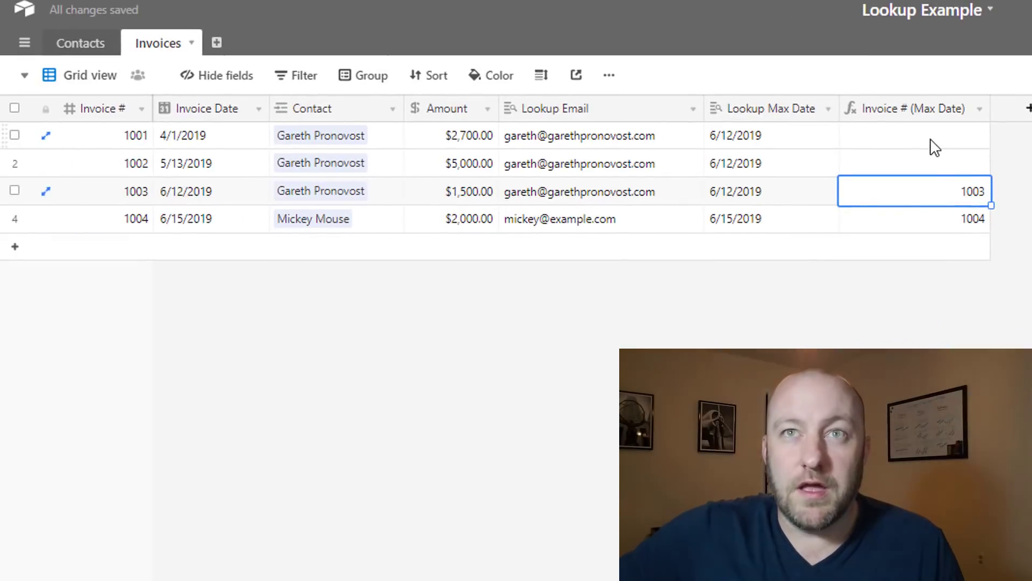
{"action": "left_click", "coordinate": [454, 155]}
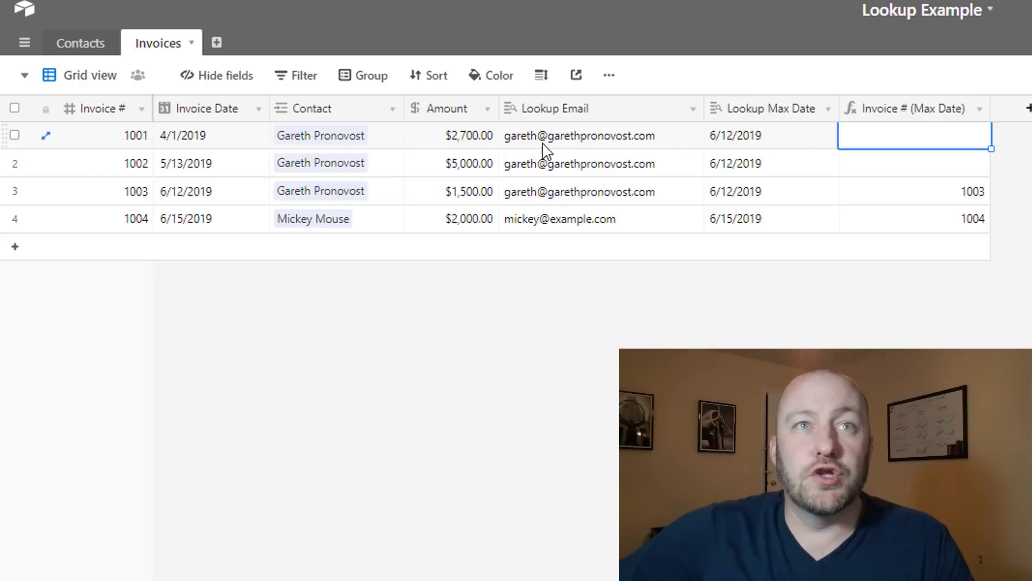
{"action": "left_click", "coordinate": [232, 140]}
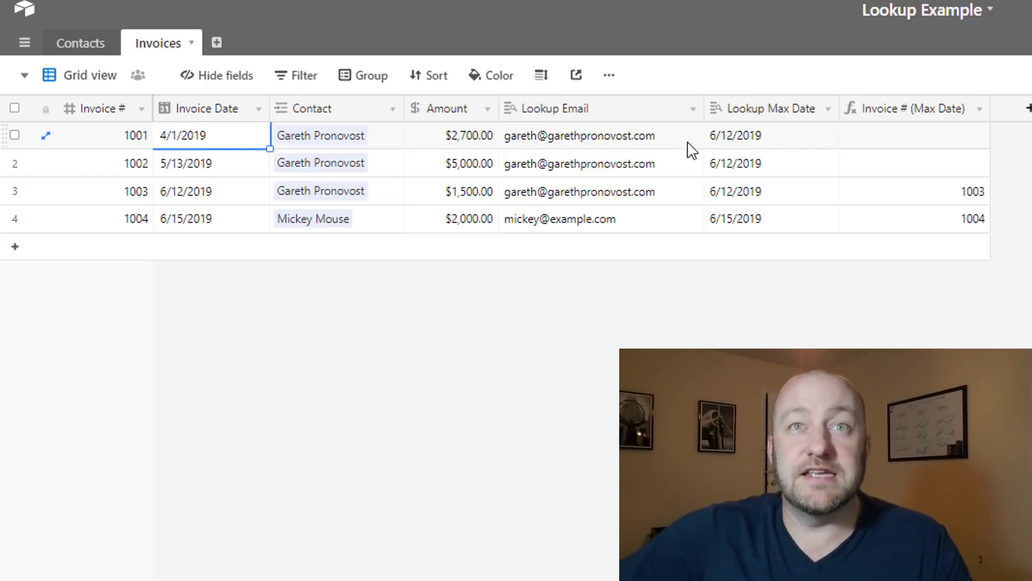
{"action": "left_click", "coordinate": [770, 145]}
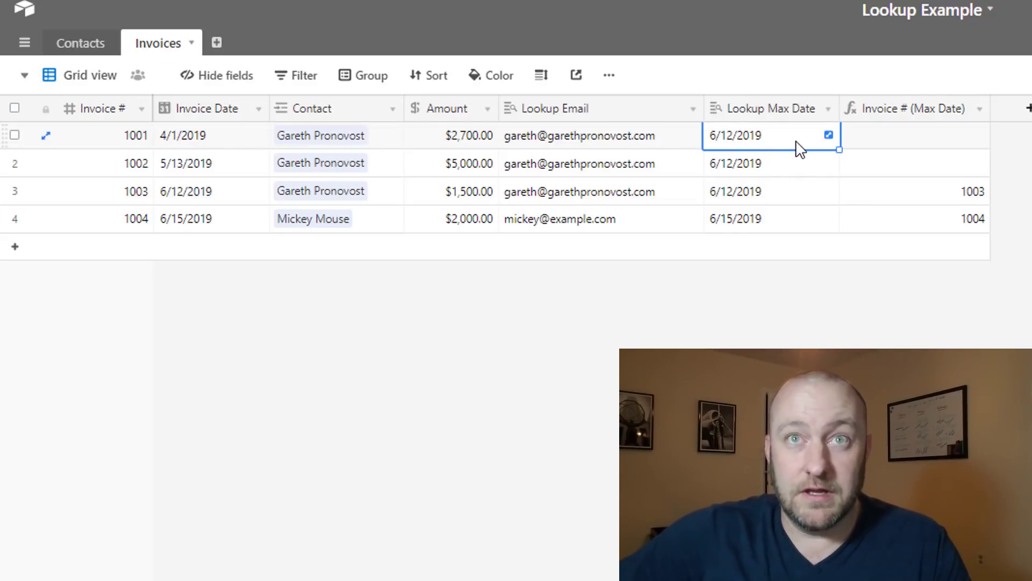
{"action": "left_click", "coordinate": [789, 164]}
{"action": "left_click", "coordinate": [225, 167]}
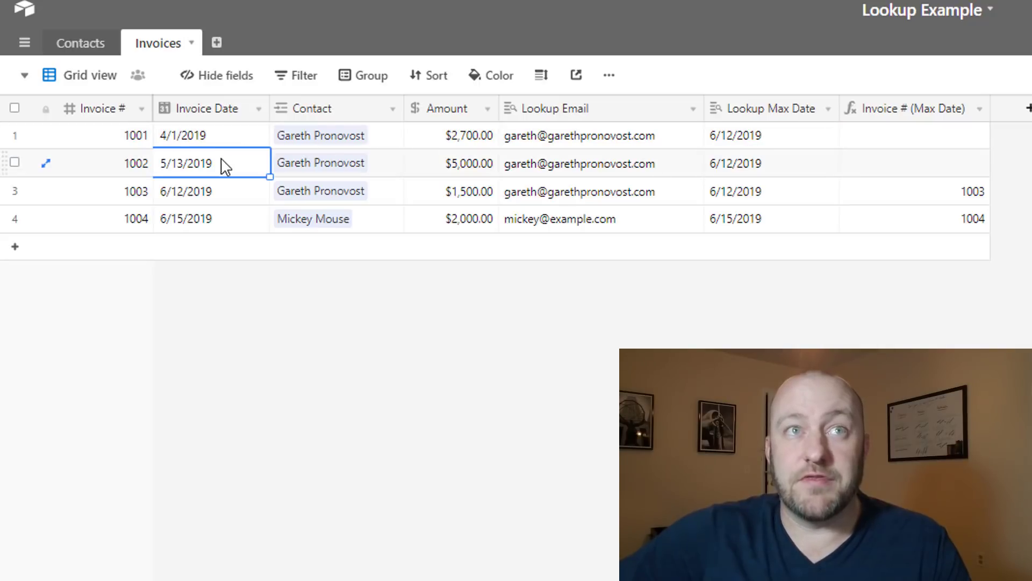
{"action": "left_click", "coordinate": [748, 168]}
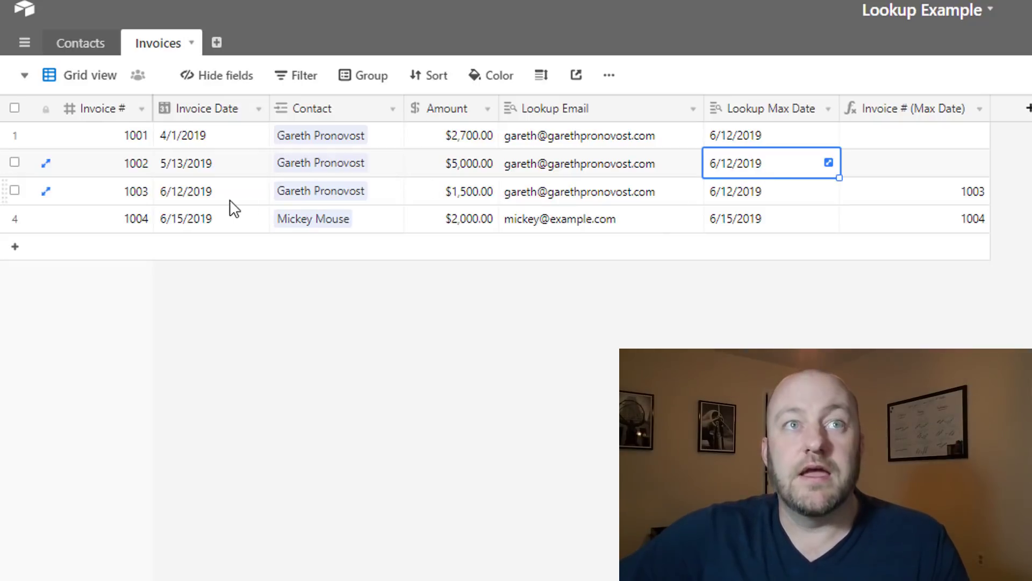
{"action": "left_click", "coordinate": [197, 204]}
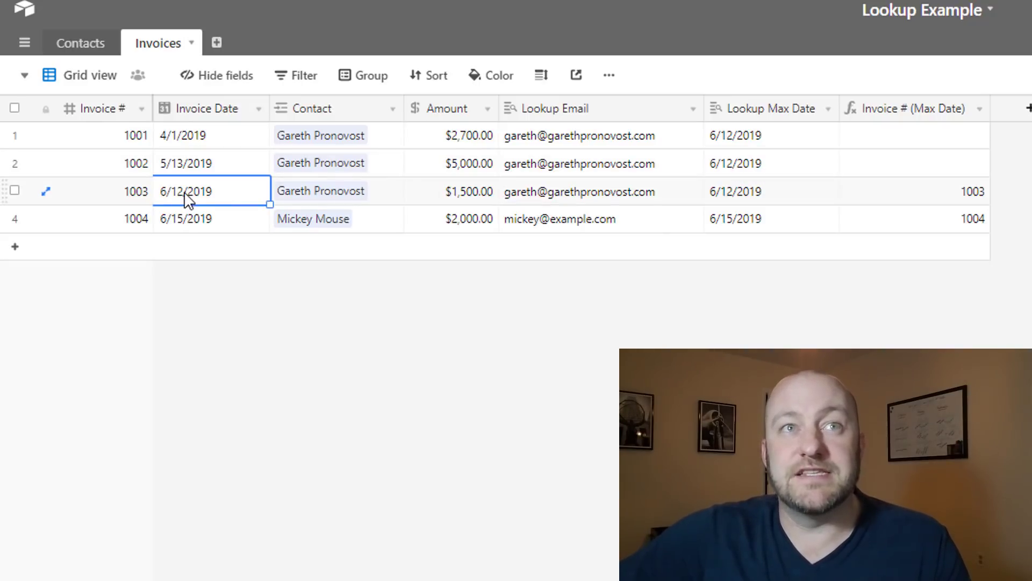
{"action": "left_click", "coordinate": [741, 198]}
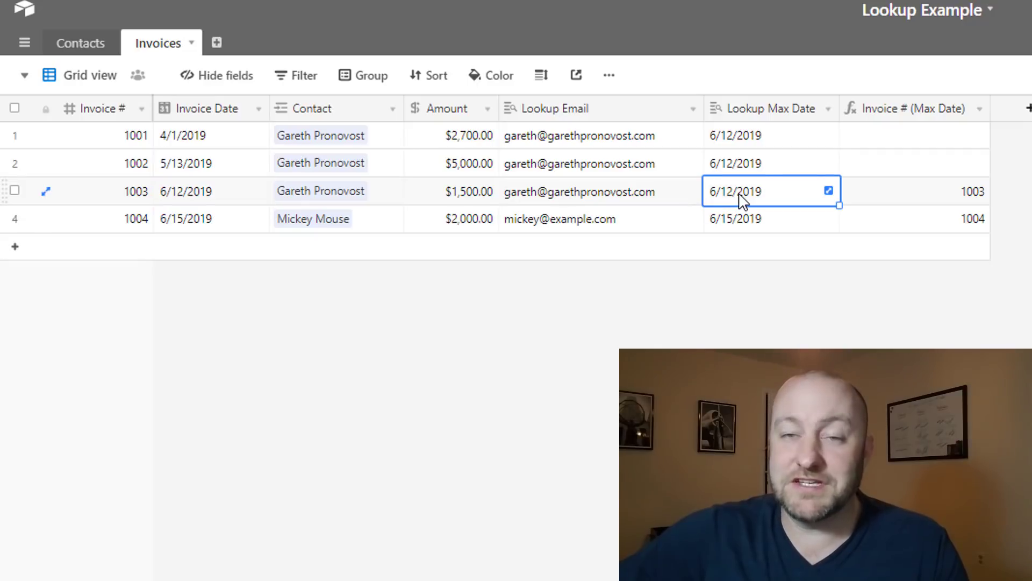
{"action": "left_click", "coordinate": [942, 196]}
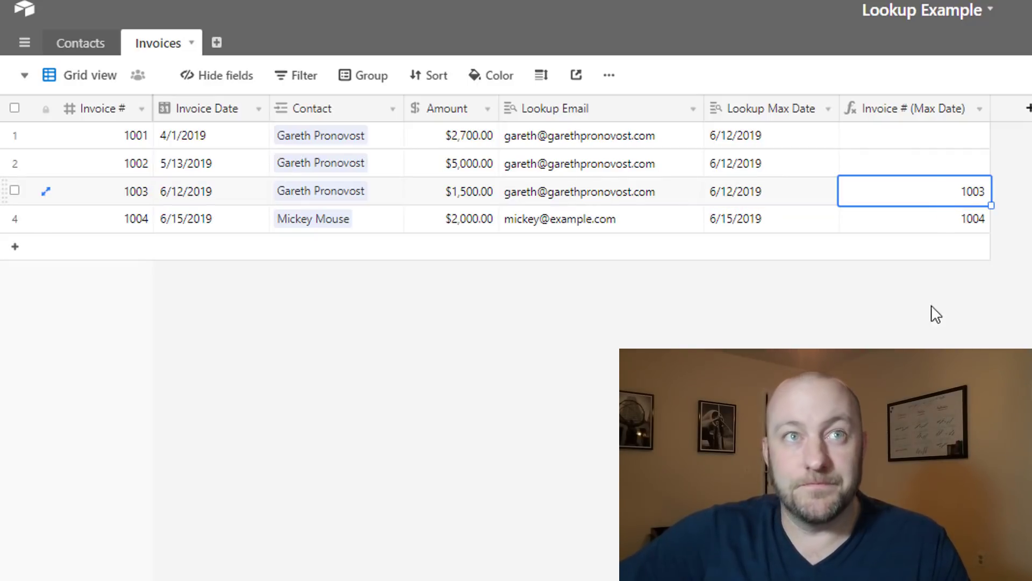
In the Contacts table, hide the Max Date field
{"action": "left_click", "coordinate": [83, 44]}
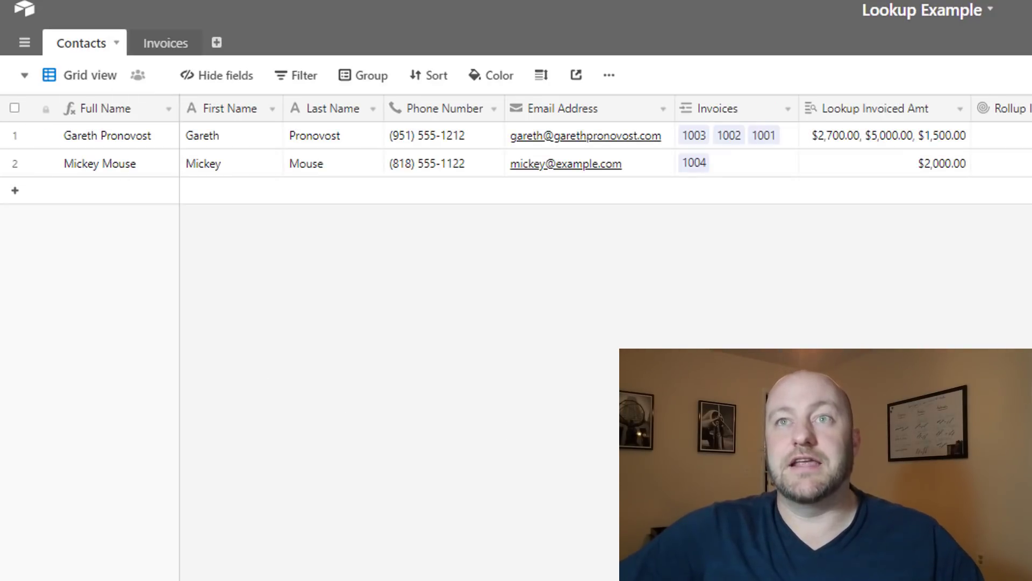
{"action": "right_click", "coordinate": [542, 77]}
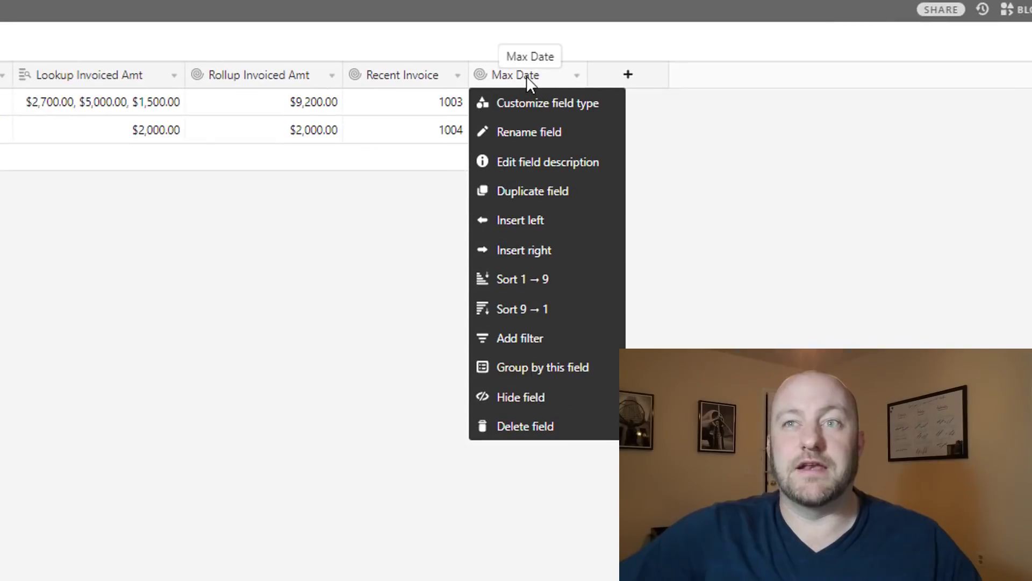
{"action": "left_click", "coordinate": [538, 398]}
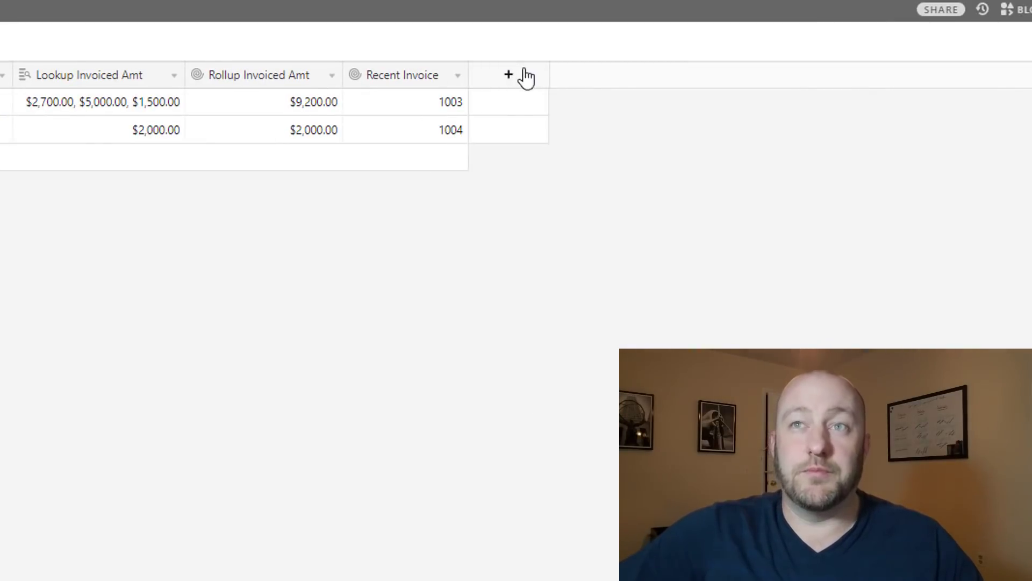
Add a 'Recent Invoice (Correct)' lookup field pulling Invoice # (Max Date) from Invoices
{"action": "left_click", "coordinate": [508, 85]}
{"action": "type", "text": "R"}
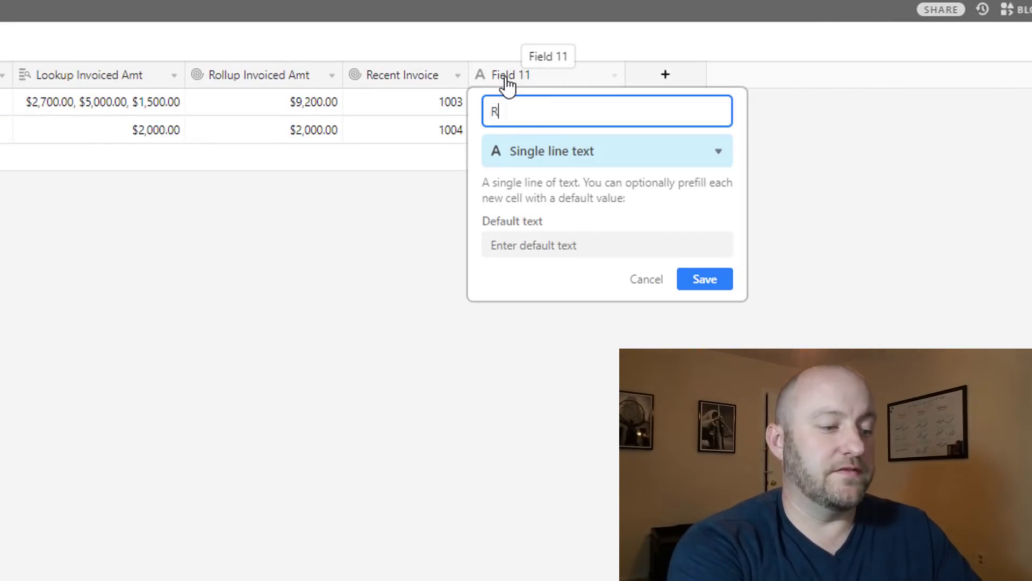
{"action": "type", "text": "ecent Invoice"}
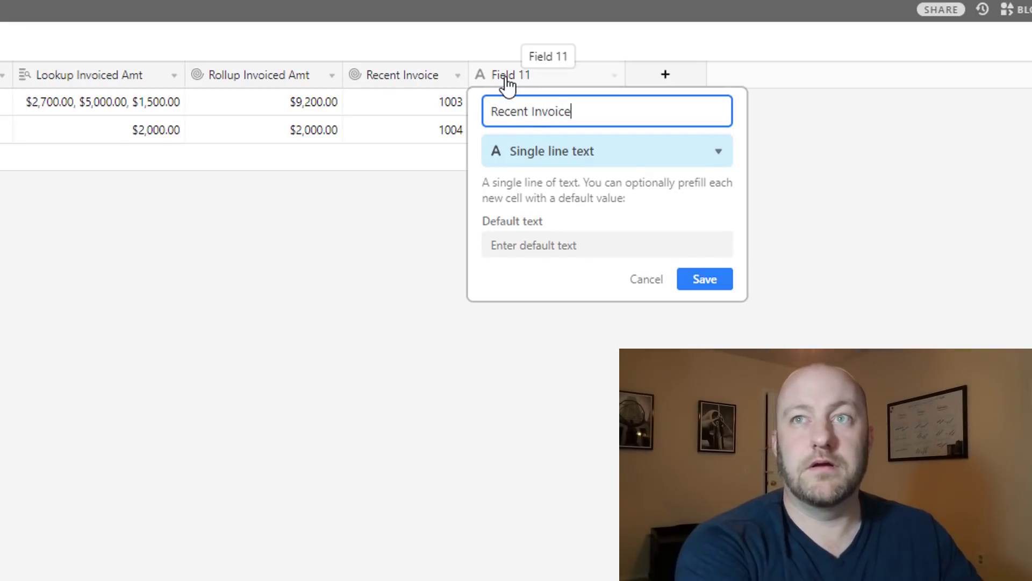
{"action": "type", "text": " (Correct)"}
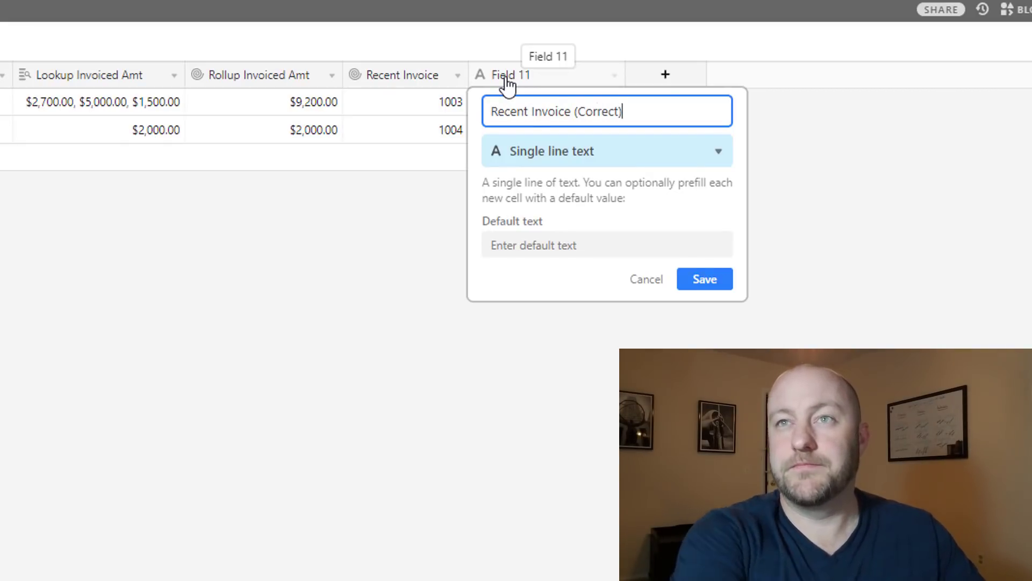
{"action": "key", "text": "Tab"}
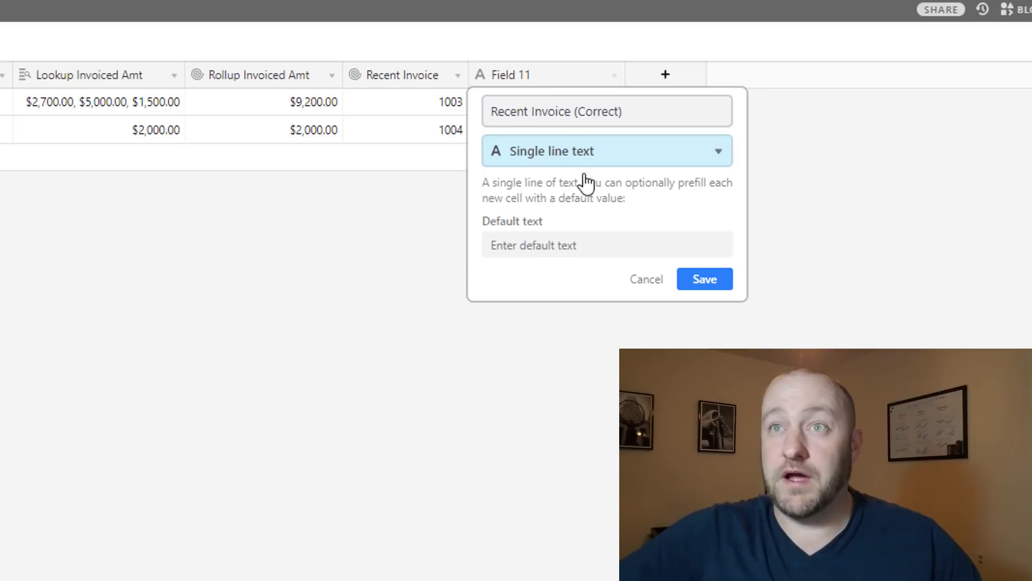
{"action": "left_click", "coordinate": [572, 159]}
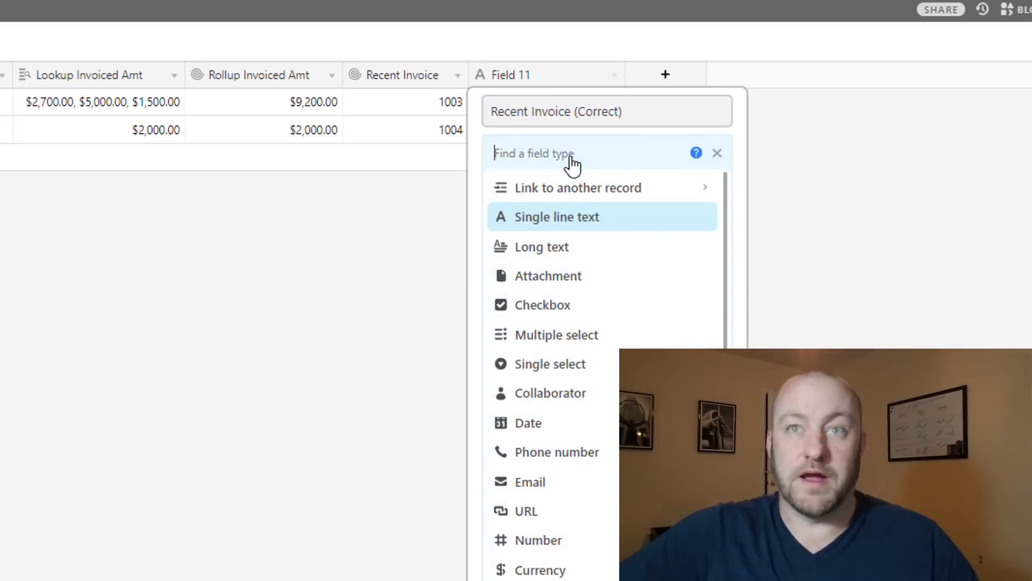
{"action": "type", "text": "loo"}
{"action": "left_click", "coordinate": [573, 186]}
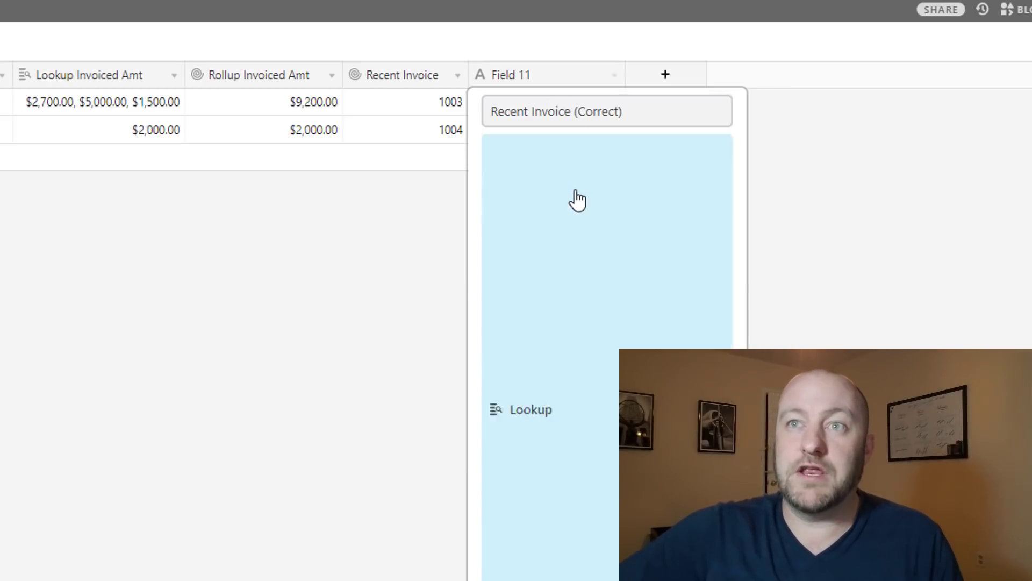
{"action": "left_click", "coordinate": [548, 346]}
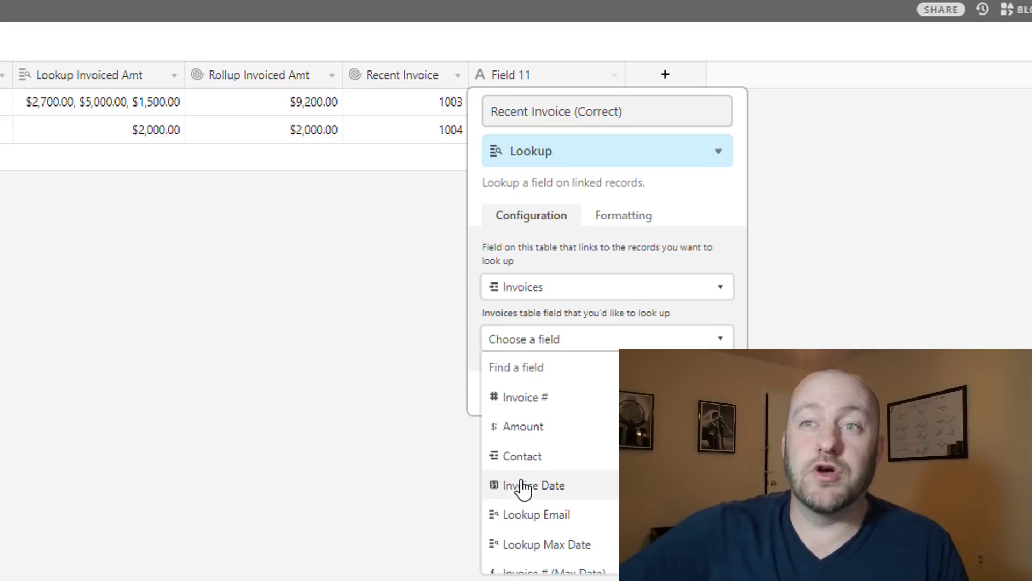
{"action": "scroll", "coordinate": [537, 511], "scroll_direction": "down", "scroll_amount": 1}
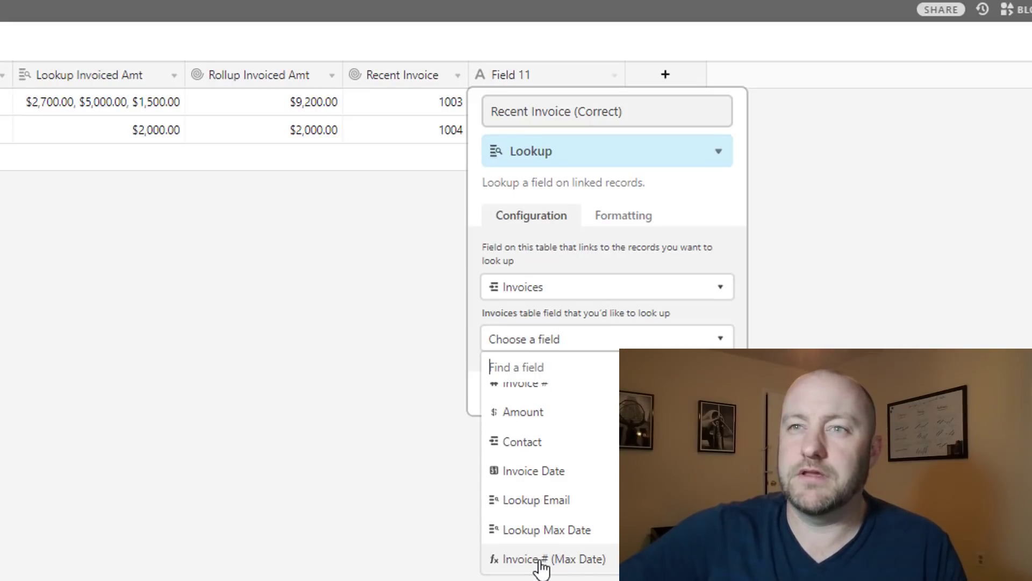
{"action": "left_click", "coordinate": [542, 562]}
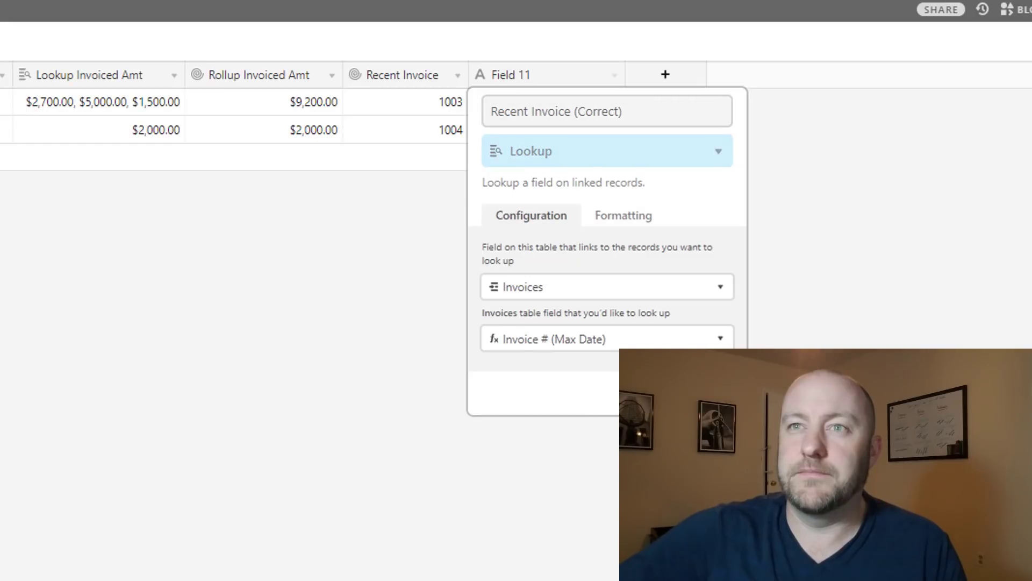
{"action": "key", "text": "Return"}
Widen the Recent Invoice (Correct) column and check its values 1003 and 1004
{"action": "mouse_move", "coordinate": [621, 74]}
{"action": "left_mouse_down"}
{"action": "mouse_move", "coordinate": [647, 70]}
{"action": "mouse_move", "coordinate": [636, 73]}
{"action": "left_mouse_up"}
{"action": "left_click", "coordinate": [593, 106]}
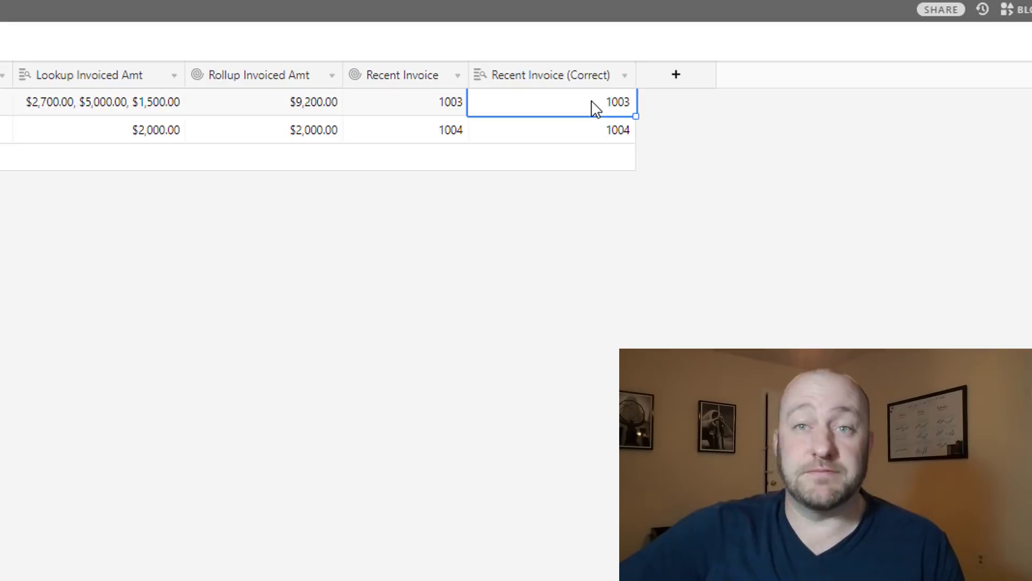
{"action": "left_click", "coordinate": [595, 141]}
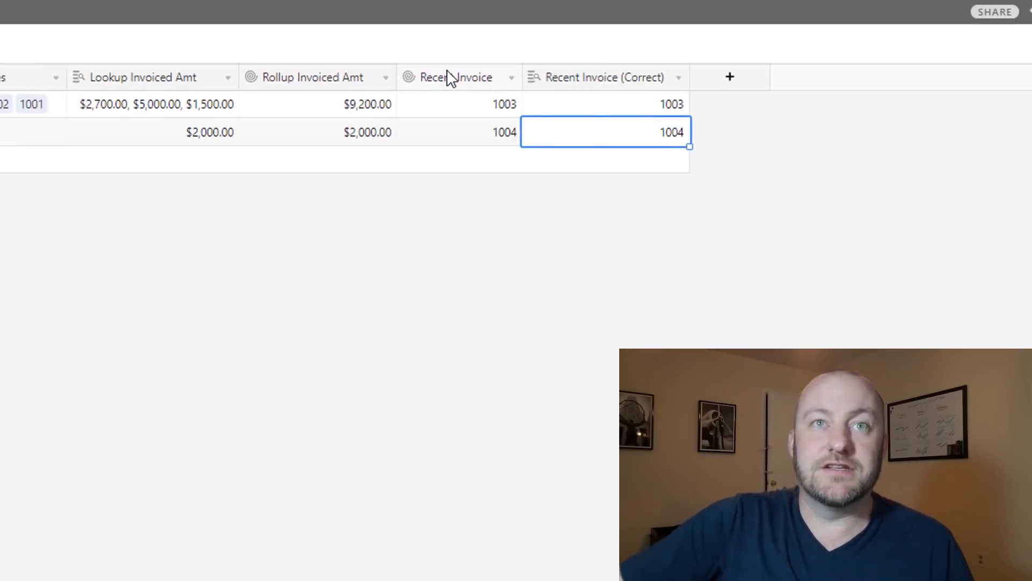
{"action": "left_click", "coordinate": [178, 42]}
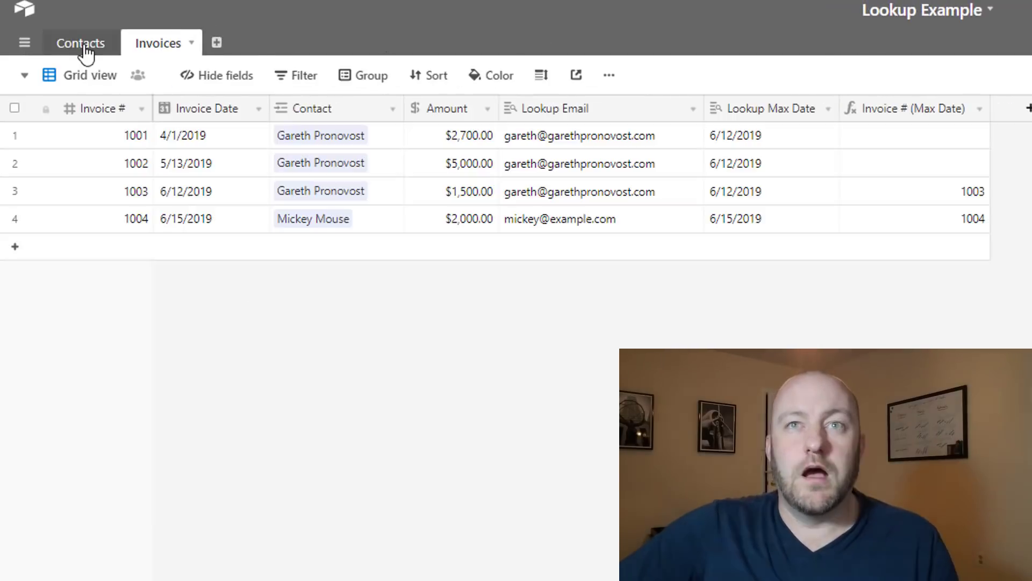
Add a new invoice row numbered 999 dated 6/20/2019
{"action": "left_click", "coordinate": [177, 251]}
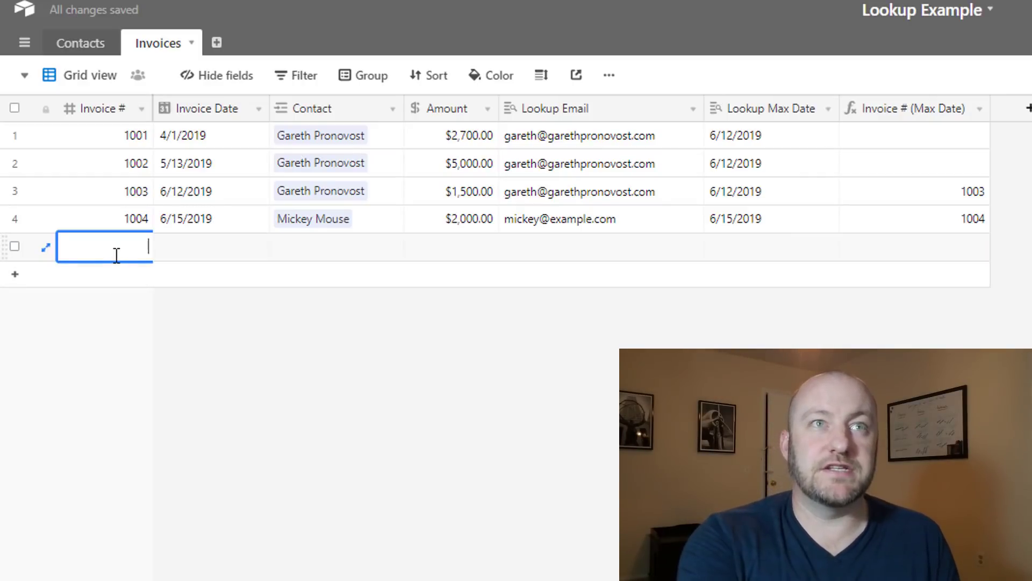
{"action": "type", "text": "999"}
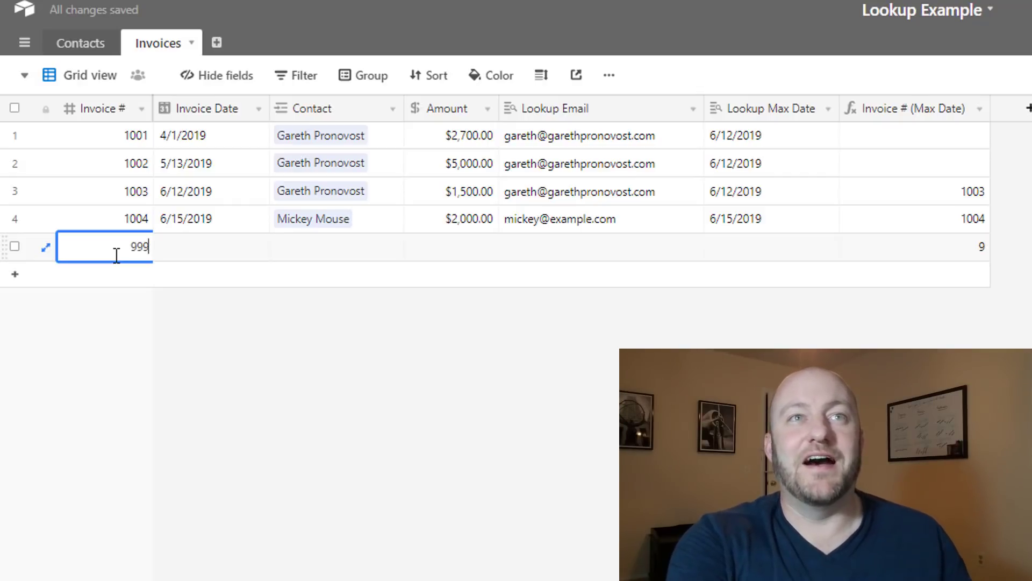
{"action": "key", "text": "Tab"}
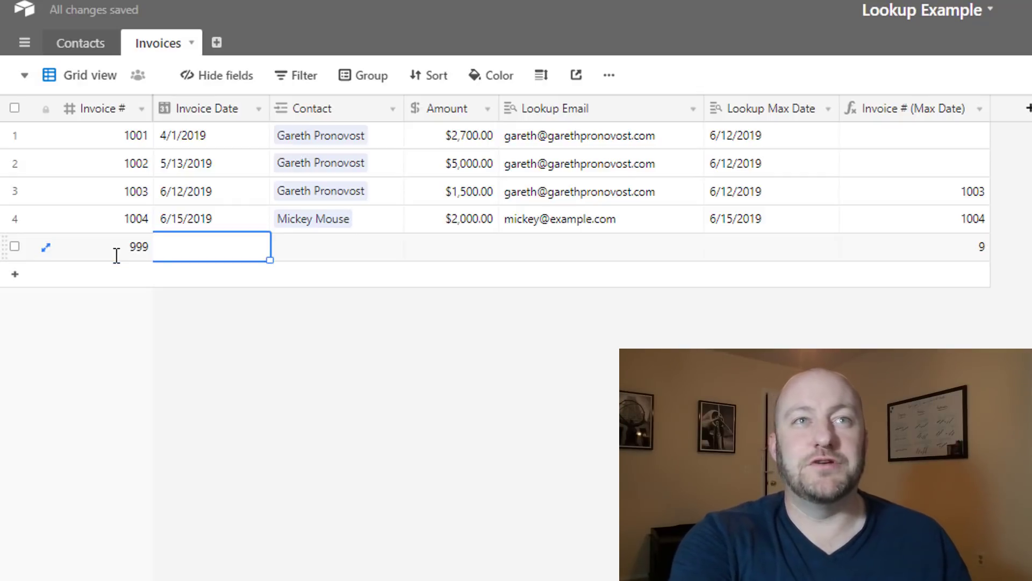
{"action": "type", "text": "6"}
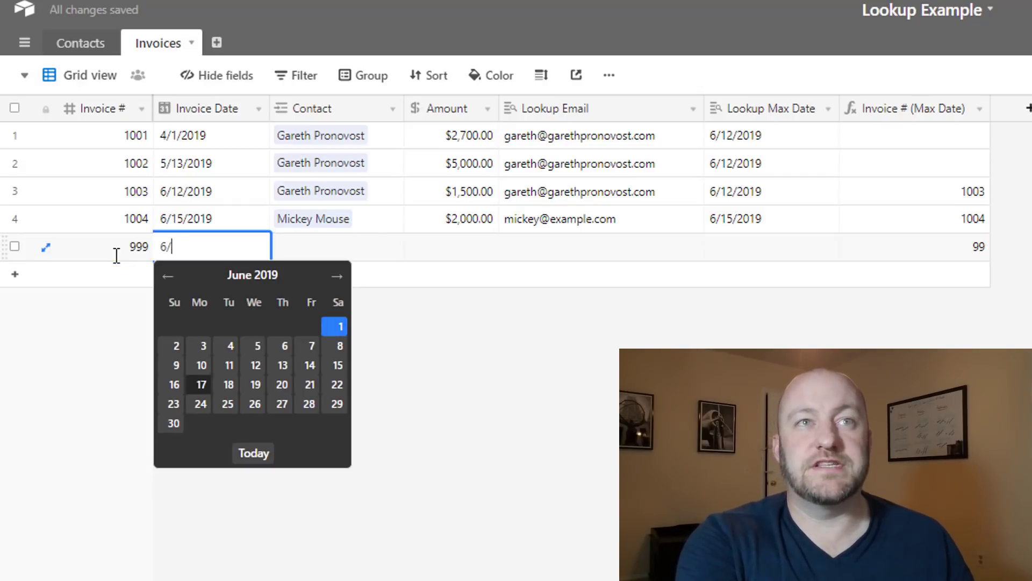
{"action": "type", "text": "/20"}
{"action": "key", "text": "Return"}
Link invoice 999 to row 3's contact and give it an amount of $3,000.00
{"action": "key", "text": "Tab"}
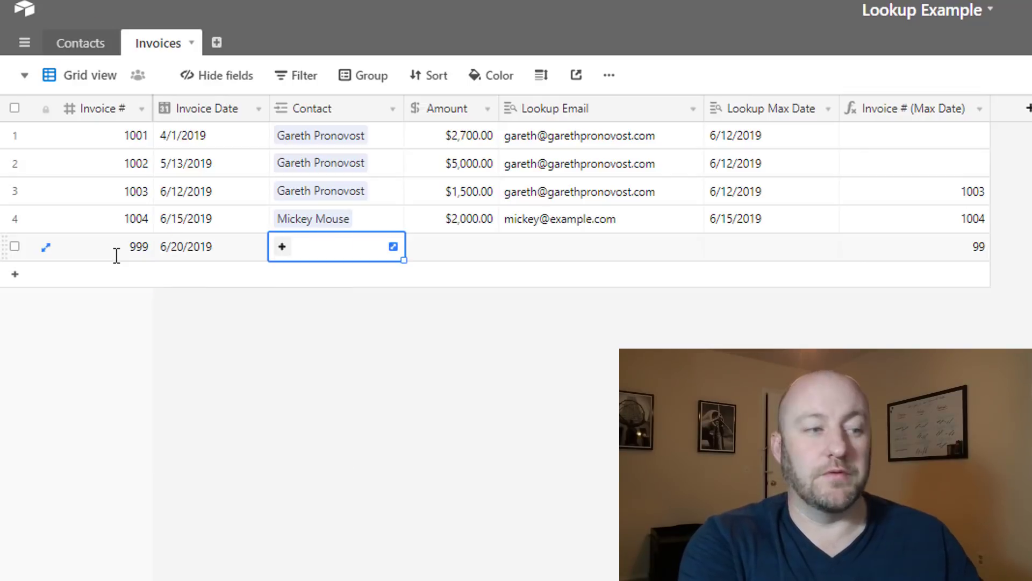
{"action": "key", "text": "Up"}
{"action": "key", "text": "Up"}
{"action": "key", "text": "ctrl+c"}
{"action": "key", "text": "Down"}
{"action": "key", "text": "Down"}
{"action": "key", "text": "ctrl+v"}
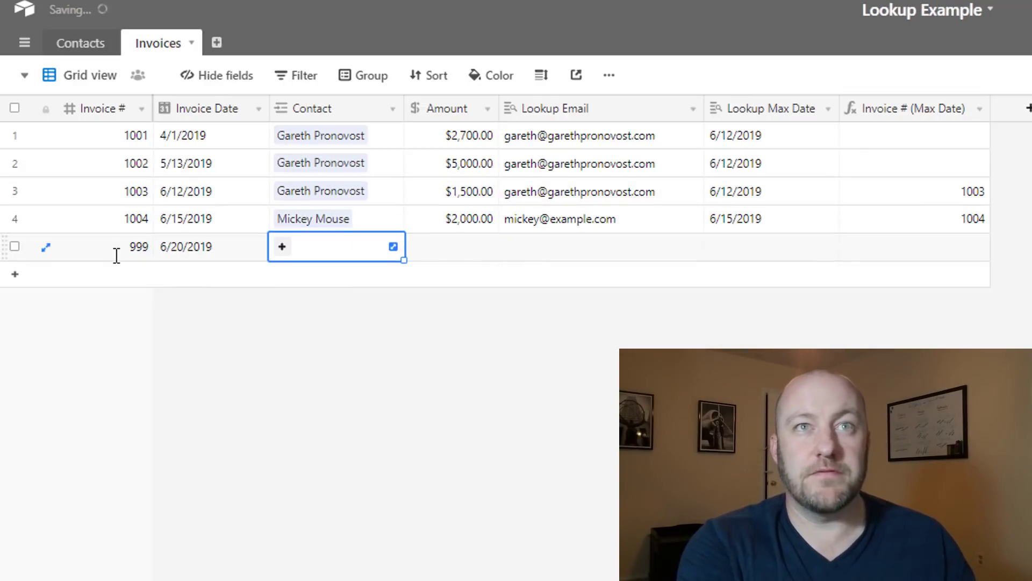
{"action": "key", "text": "Tab"}
{"action": "type", "text": "3000"}
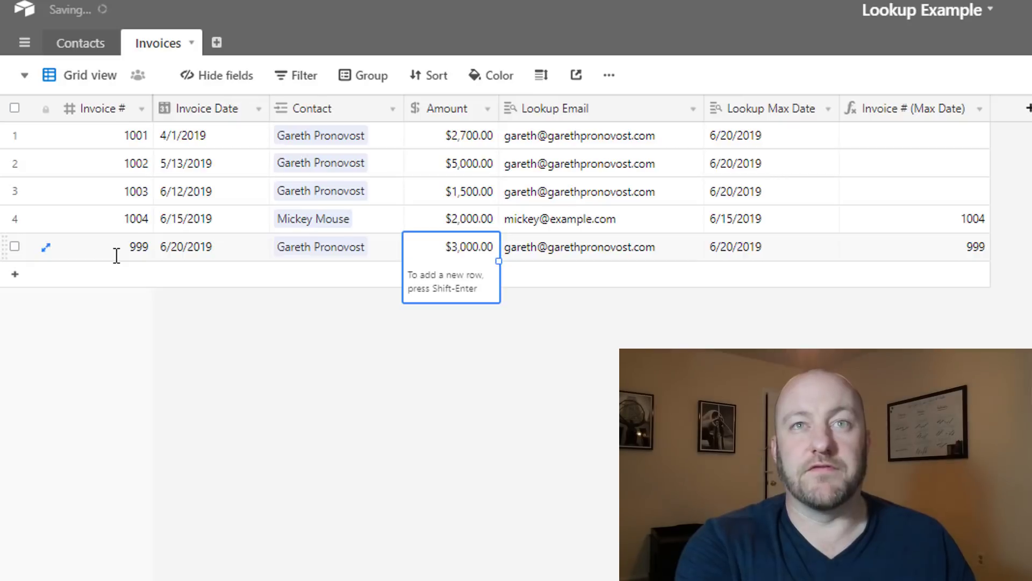
{"action": "key", "text": "Tab"}
{"action": "key", "text": "Tab"}
{"action": "key", "text": "Left"}
{"action": "key", "text": "Up"}
{"action": "key", "text": "Up"}
{"action": "key", "text": "Up"}
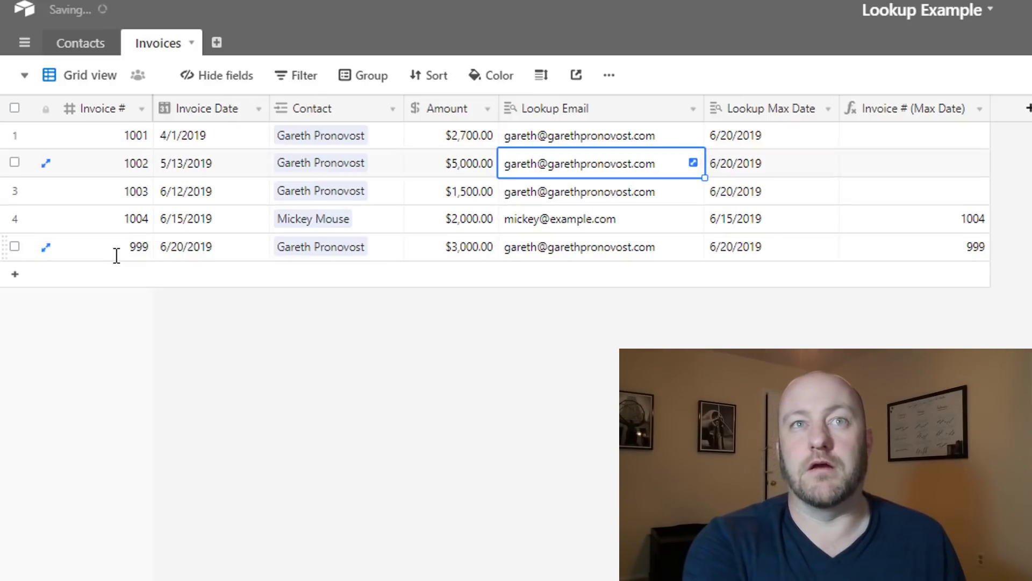
{"action": "key", "text": "Left"}
{"action": "key", "text": "Left"}
{"action": "key", "text": "Up"}
{"action": "key", "text": "Left"}
{"action": "key", "text": "Left"}
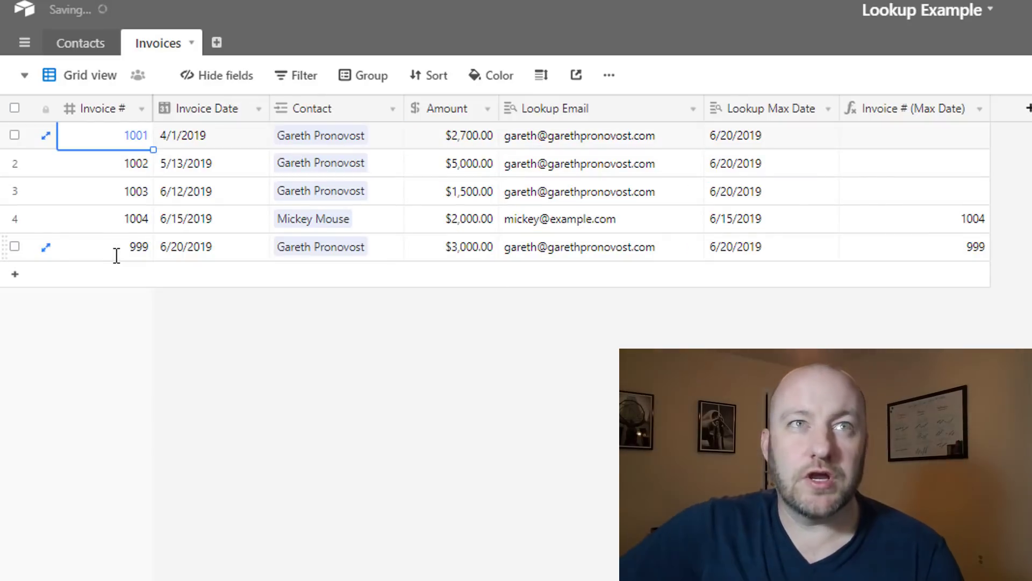
In Contacts, compare row 1's Recent Invoice 1003 against Recent Invoice (Correct) 999
{"action": "left_click", "coordinate": [82, 44]}
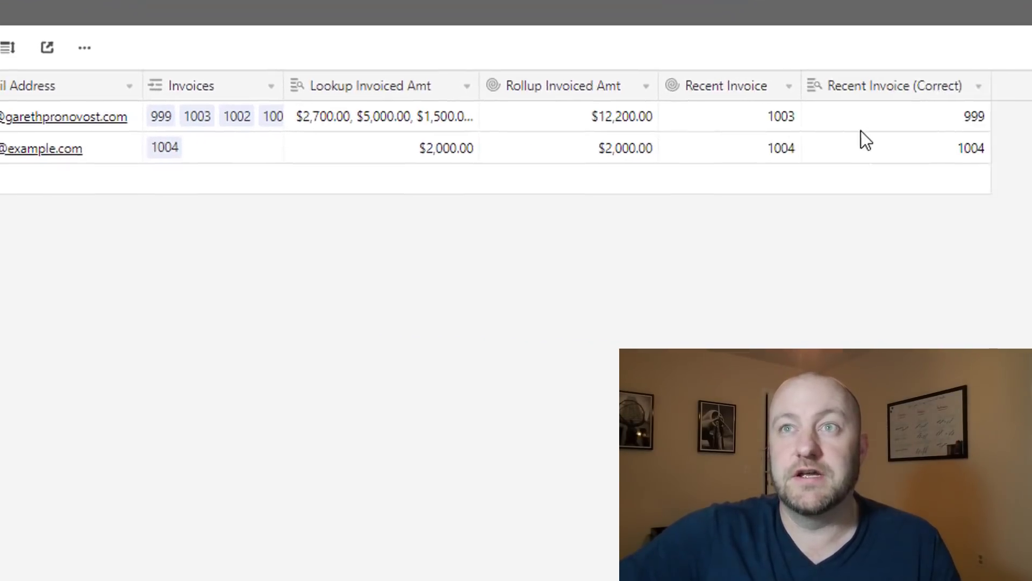
{"action": "left_click", "coordinate": [717, 90]}
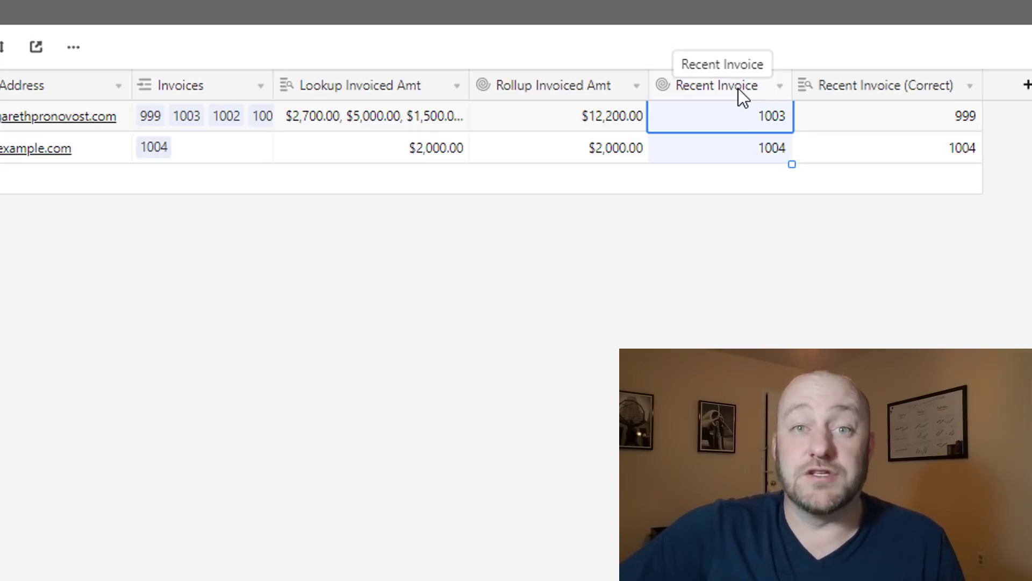
{"action": "left_click", "coordinate": [751, 286]}
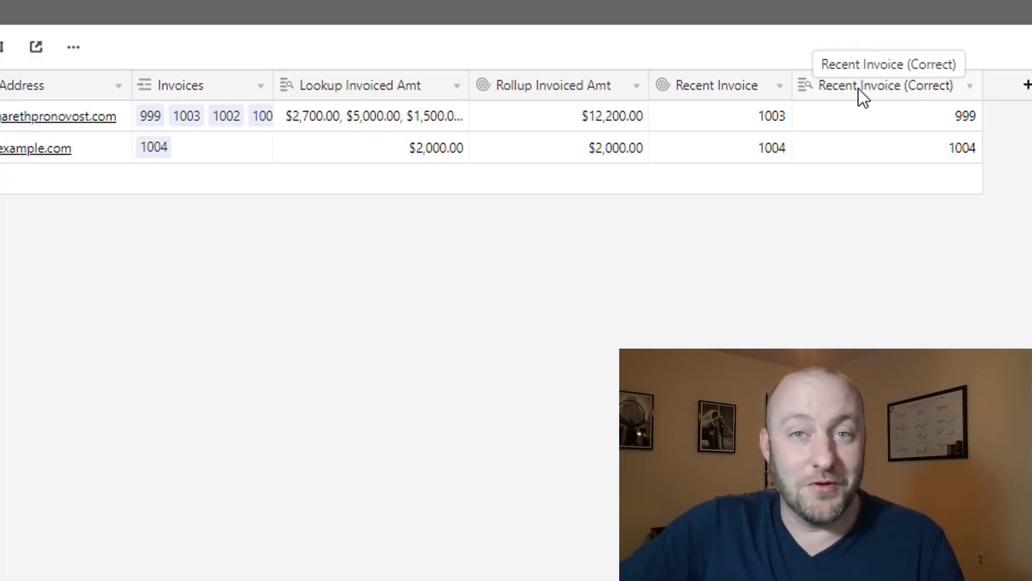
{"action": "left_click", "coordinate": [894, 103]}
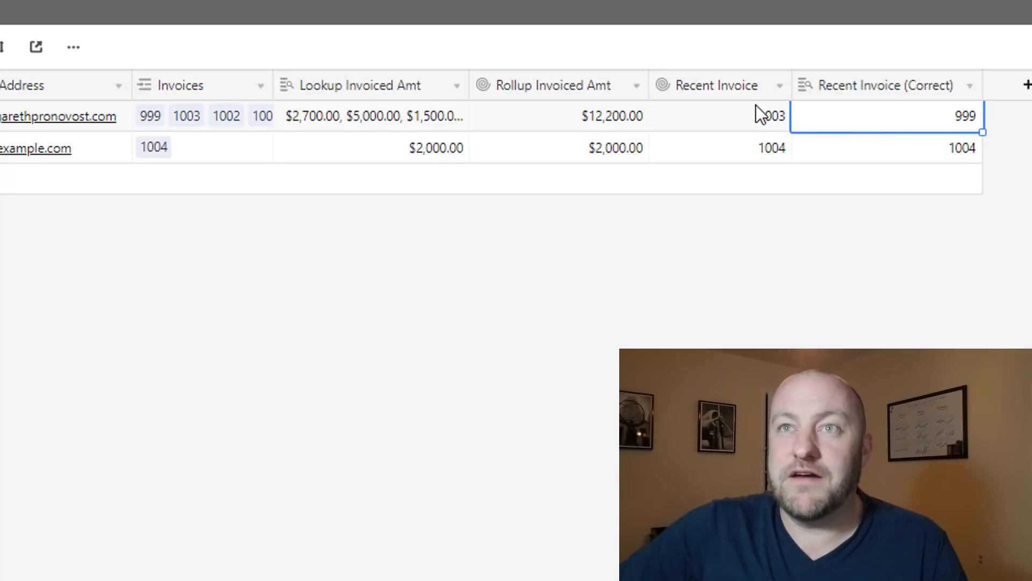
{"action": "left_click", "coordinate": [761, 118]}
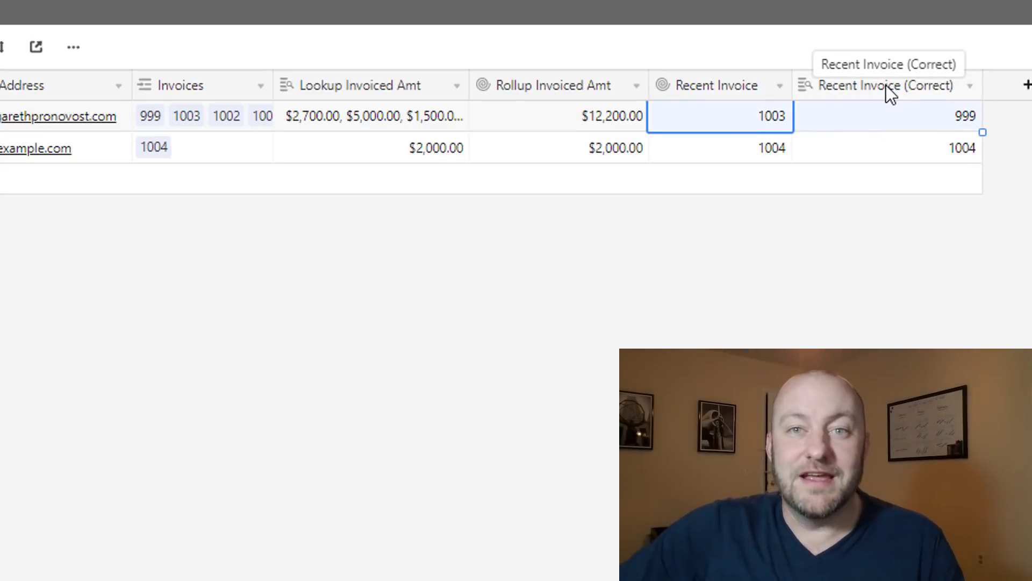
{"action": "left_click", "coordinate": [888, 123]}
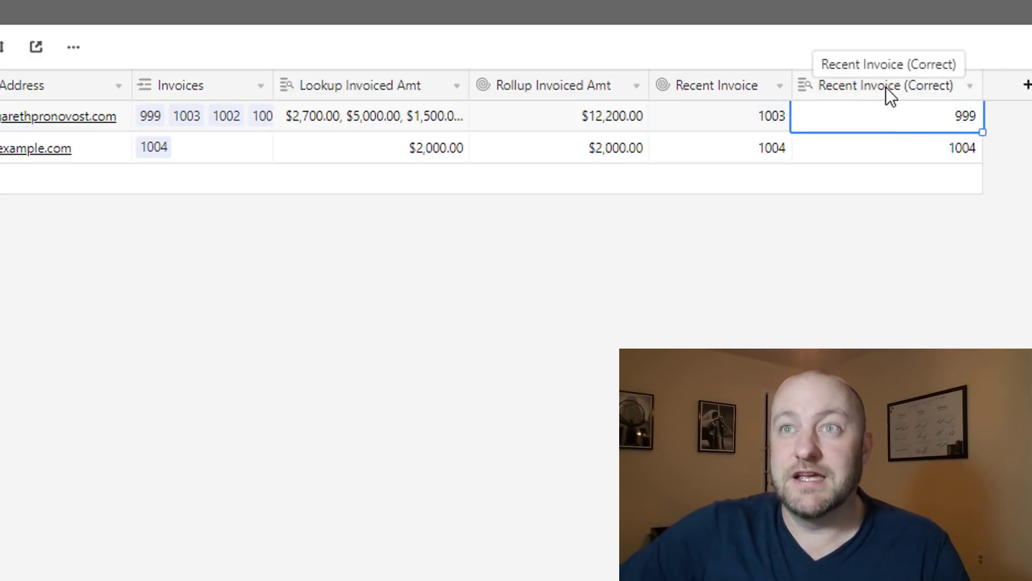
{"action": "left_click", "coordinate": [718, 116]}
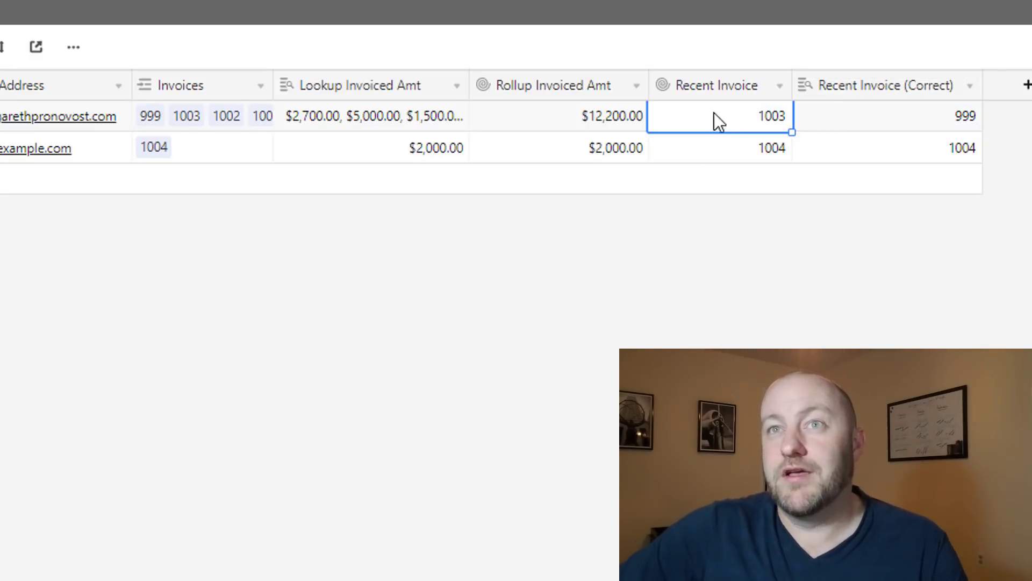
{"action": "left_click", "coordinate": [897, 114]}
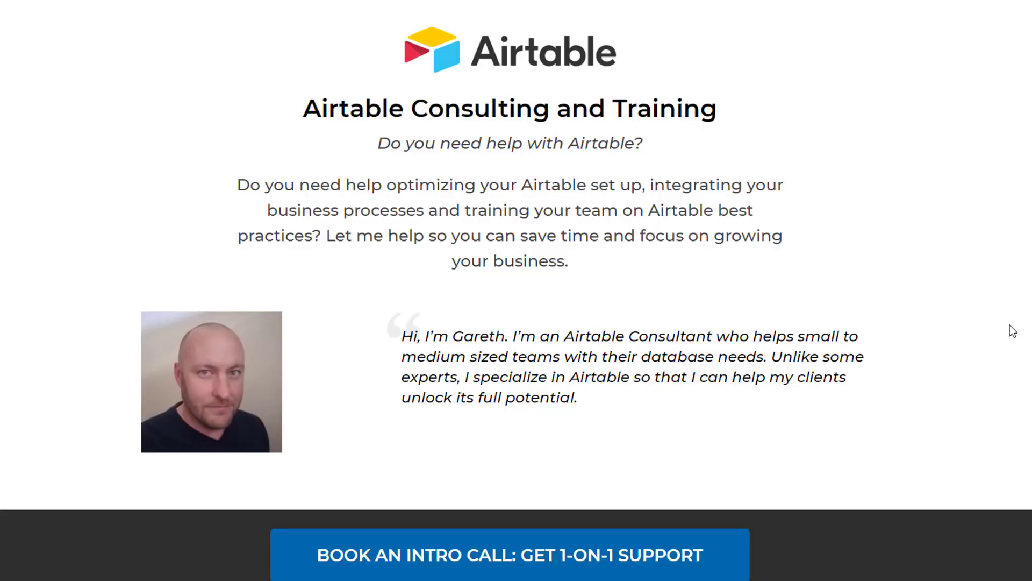
Go to the consulting site's 'Book an Intro Call' booking page
{"action": "scroll", "coordinate": [956, 354], "scroll_direction": "down", "scroll_amount": 12}
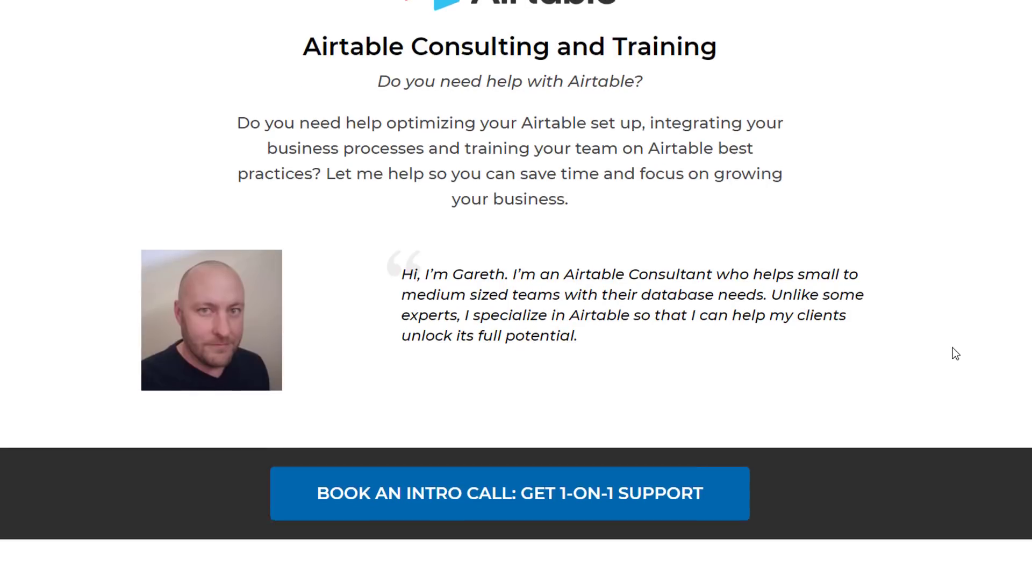
{"action": "scroll", "coordinate": [955, 353], "scroll_direction": "down", "scroll_amount": 8}
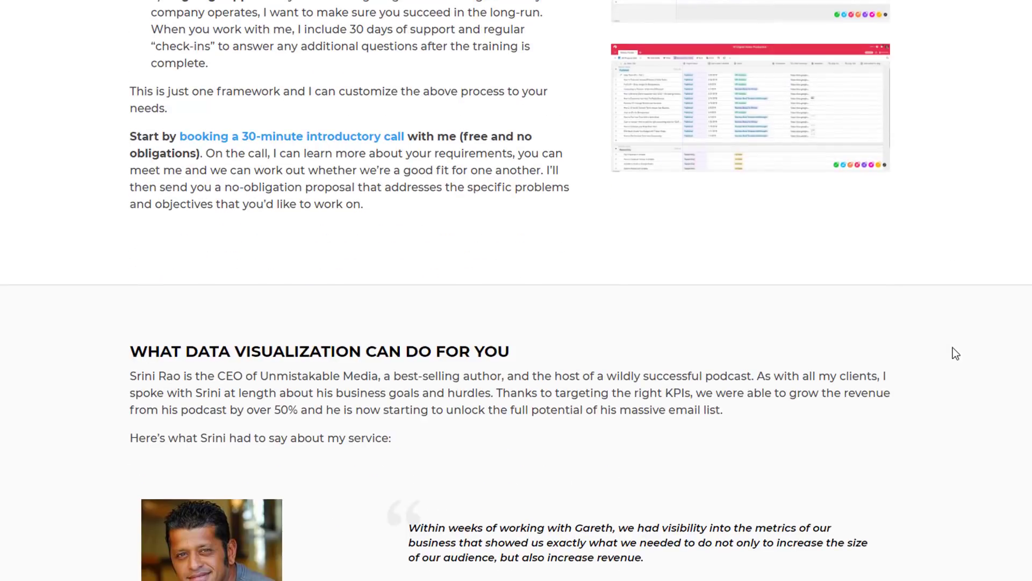
{"action": "left_click", "coordinate": [529, 574]}
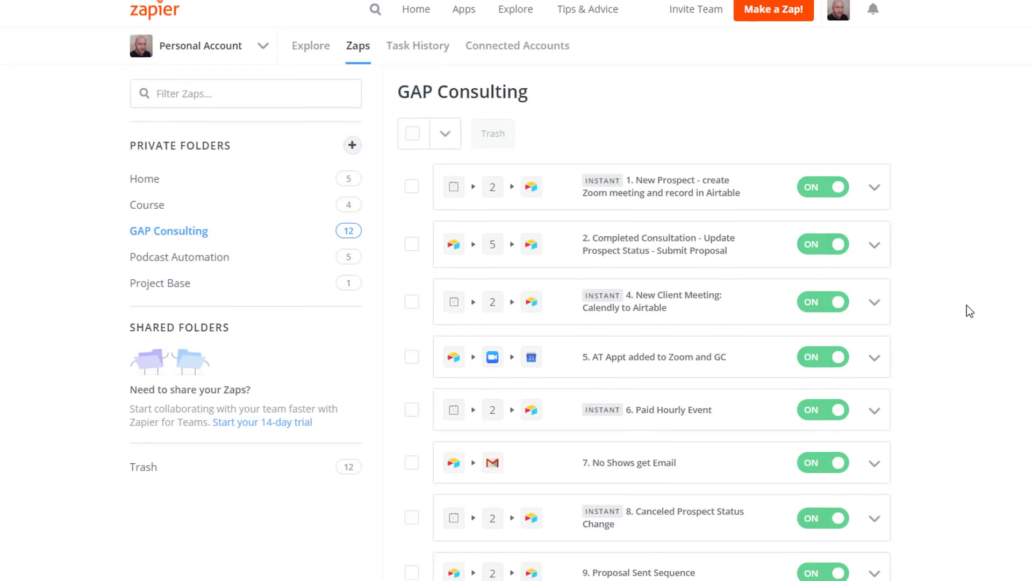
{"action": "scroll", "coordinate": [970, 311], "scroll_direction": "down", "scroll_amount": 1}
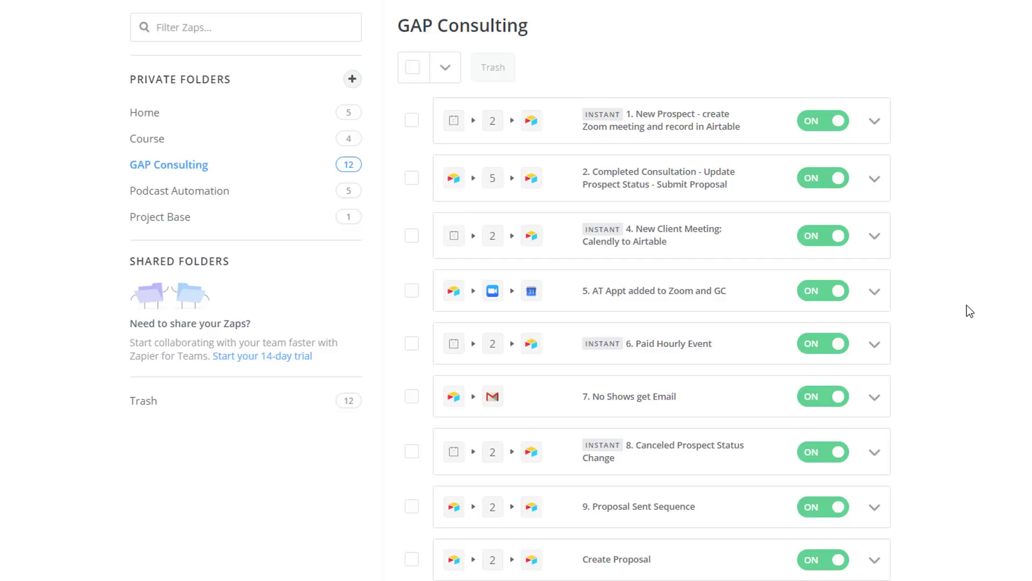
{"action": "scroll", "coordinate": [967, 304], "scroll_direction": "up", "scroll_amount": 1}
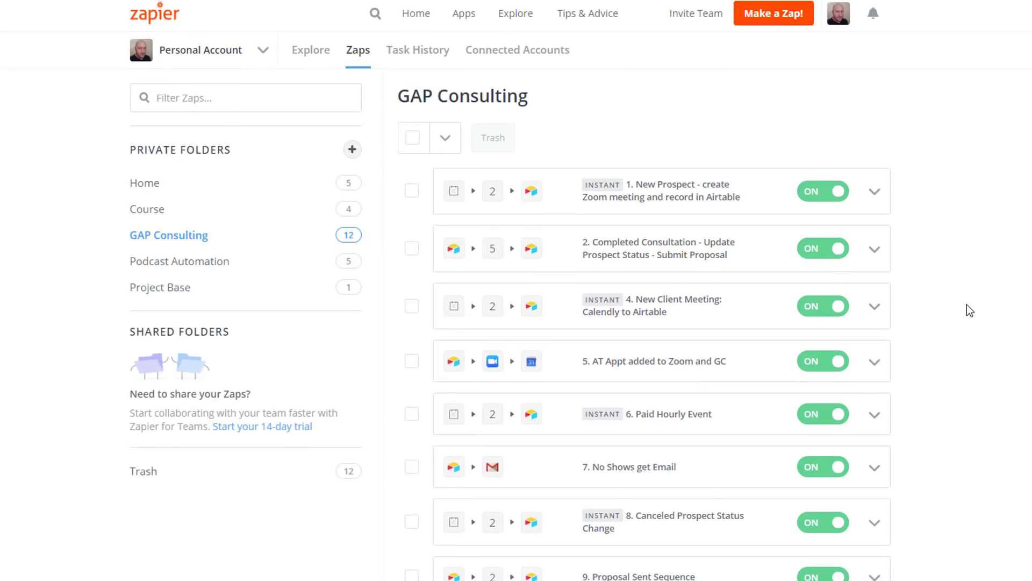